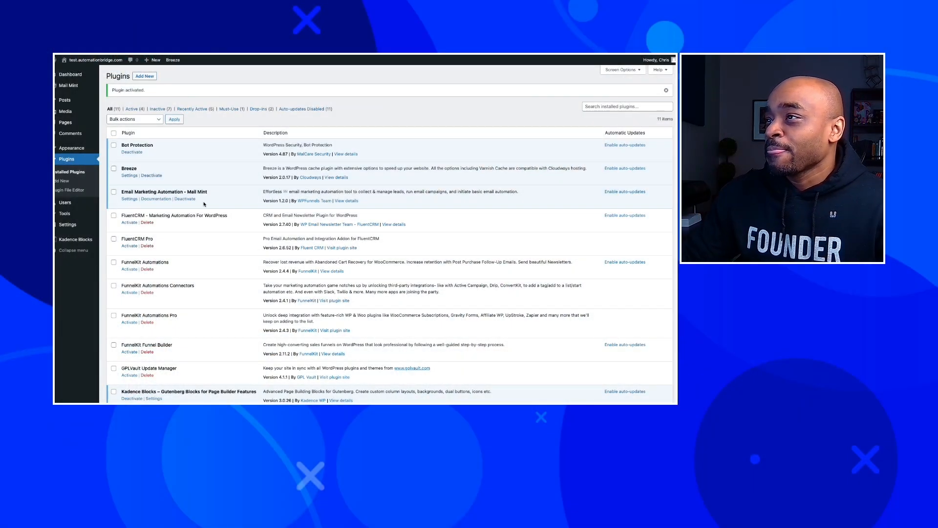
Save the business name and address in Mail Mint's Business Settings.
{"action": "right_click", "coordinate": [186, 261]}
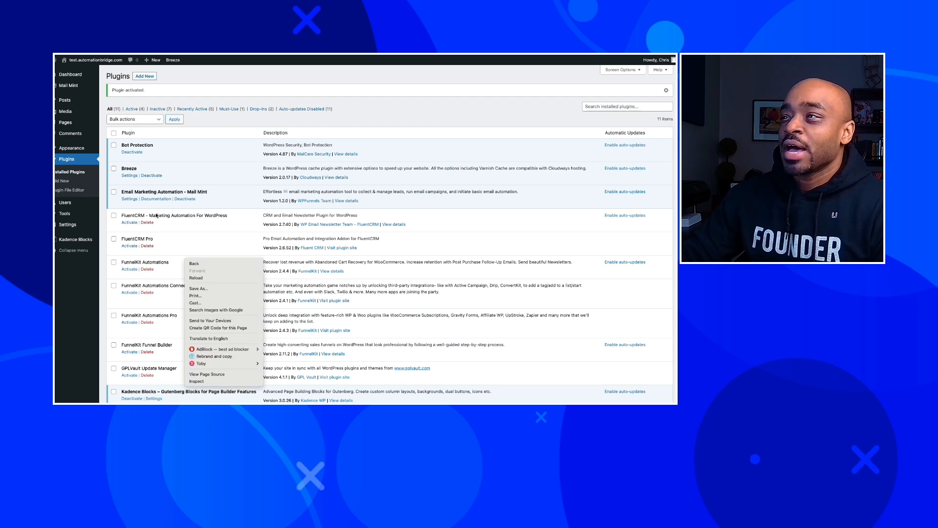
{"action": "left_click", "coordinate": [232, 201]}
{"action": "left_click", "coordinate": [124, 201]}
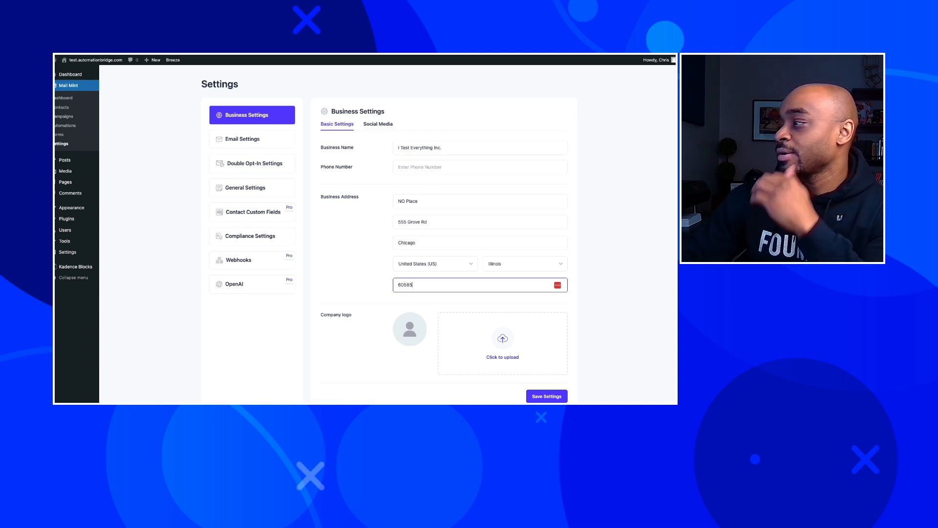
{"action": "left_click", "coordinate": [546, 396]}
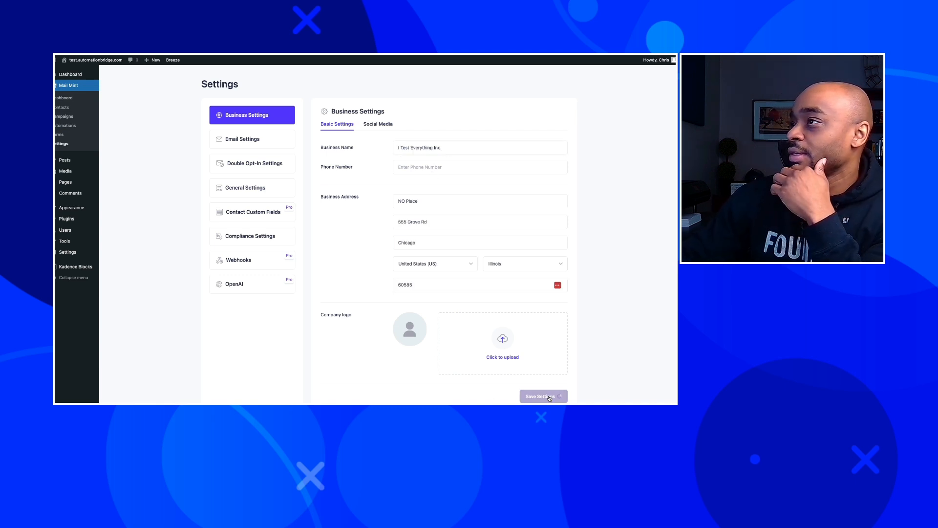
Turn off double opt-in and save the change.
{"action": "left_click", "coordinate": [278, 142]}
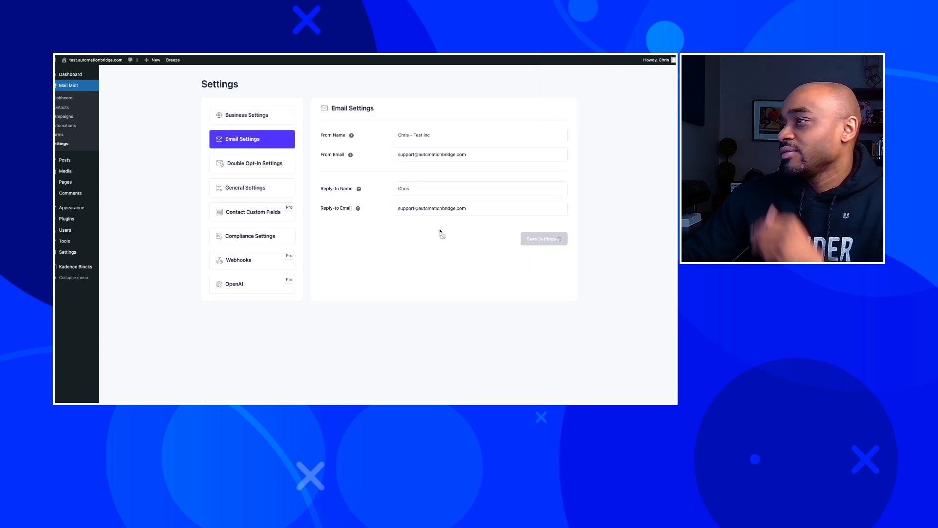
{"action": "left_click", "coordinate": [253, 164]}
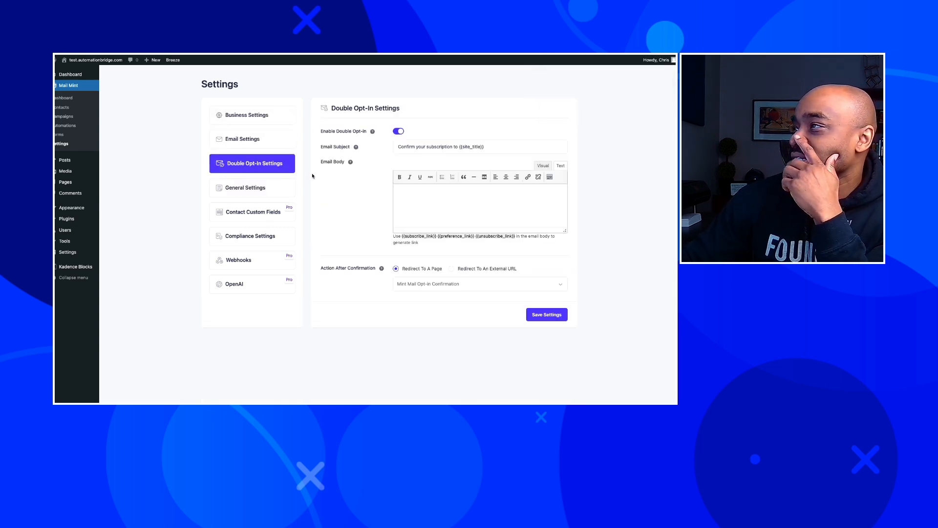
{"action": "left_click", "coordinate": [400, 132]}
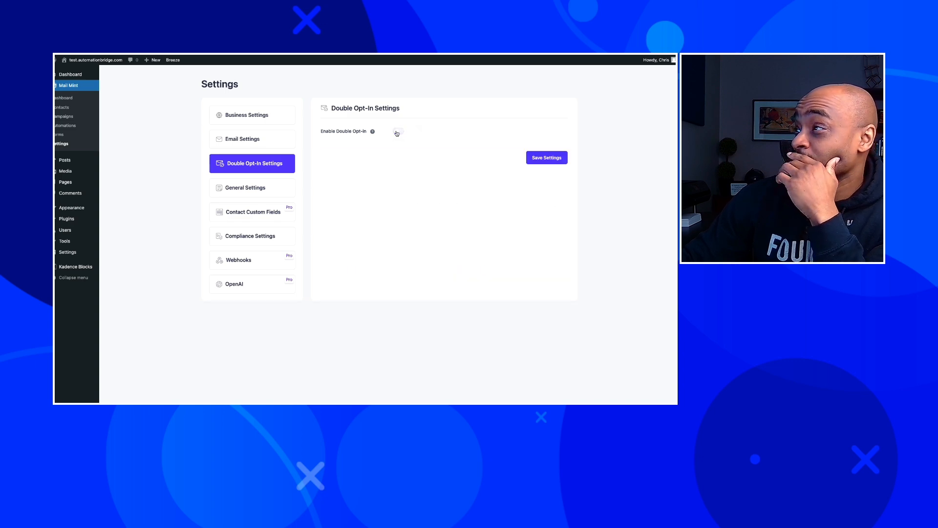
{"action": "left_click", "coordinate": [546, 158]}
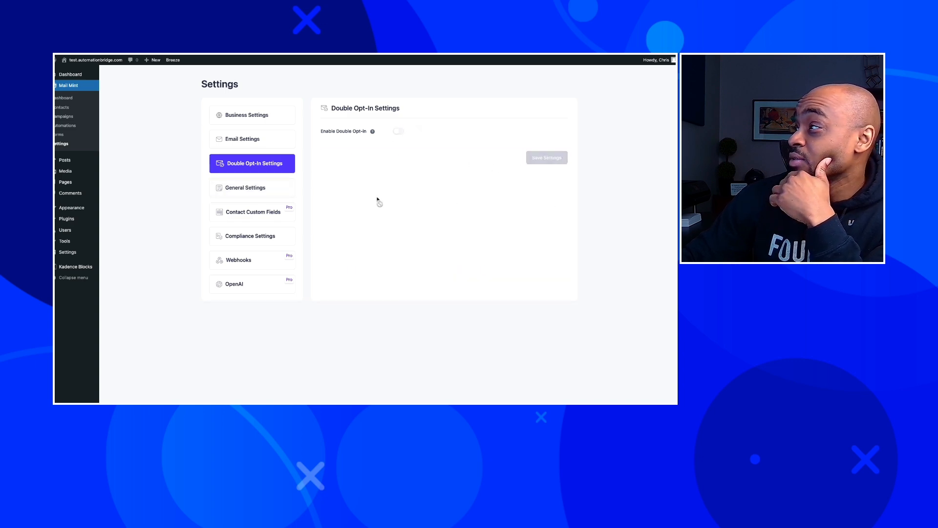
{"action": "left_click", "coordinate": [260, 189]}
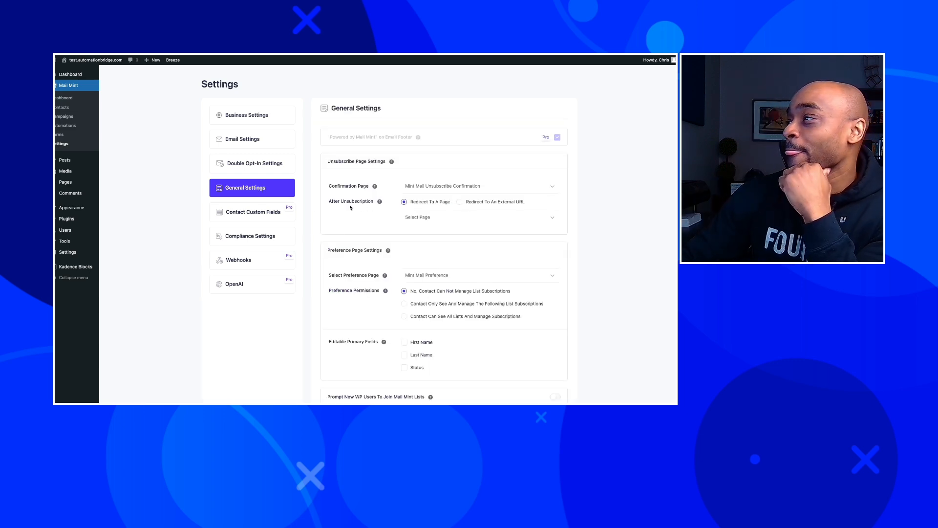
Set the unsubscribe confirmation page to Let's Keep In Touch, redirect to Sample Page, and save.
{"action": "left_click", "coordinate": [475, 192]}
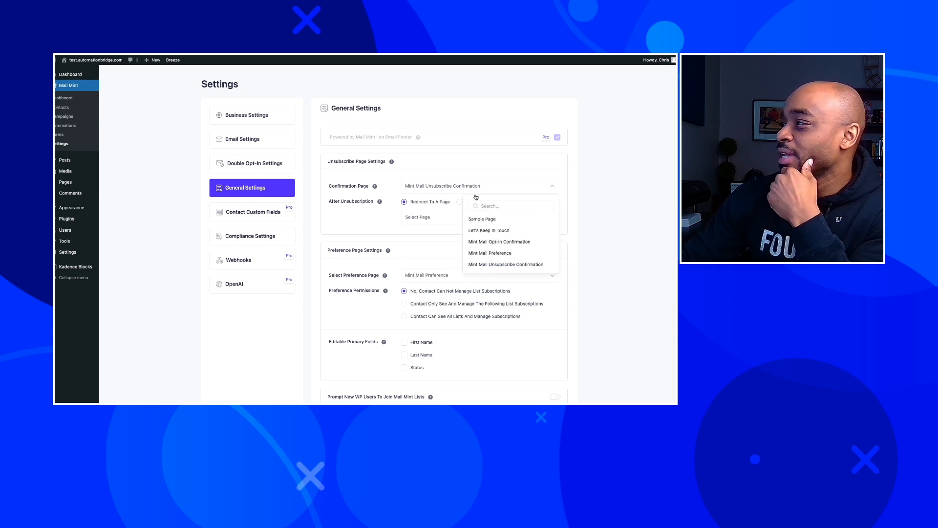
{"action": "left_click", "coordinate": [476, 220]}
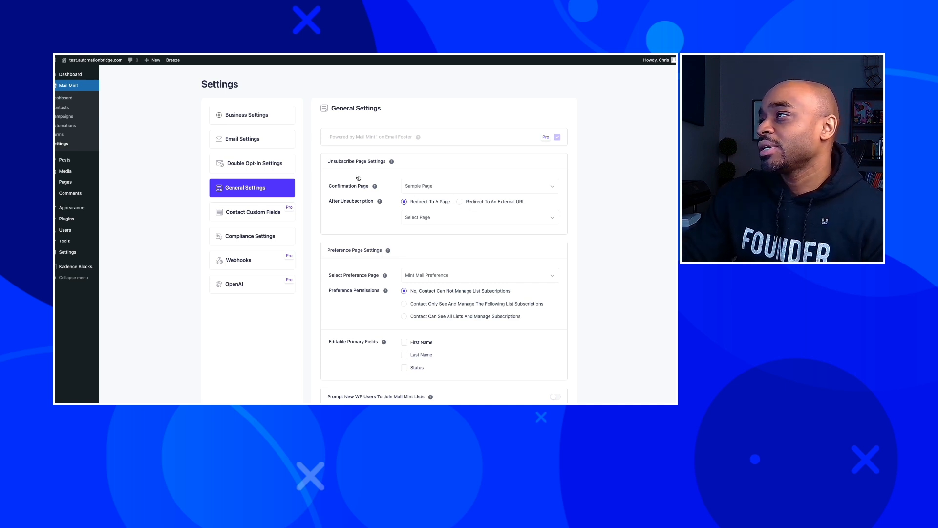
{"action": "mouse_move", "coordinate": [375, 188]}
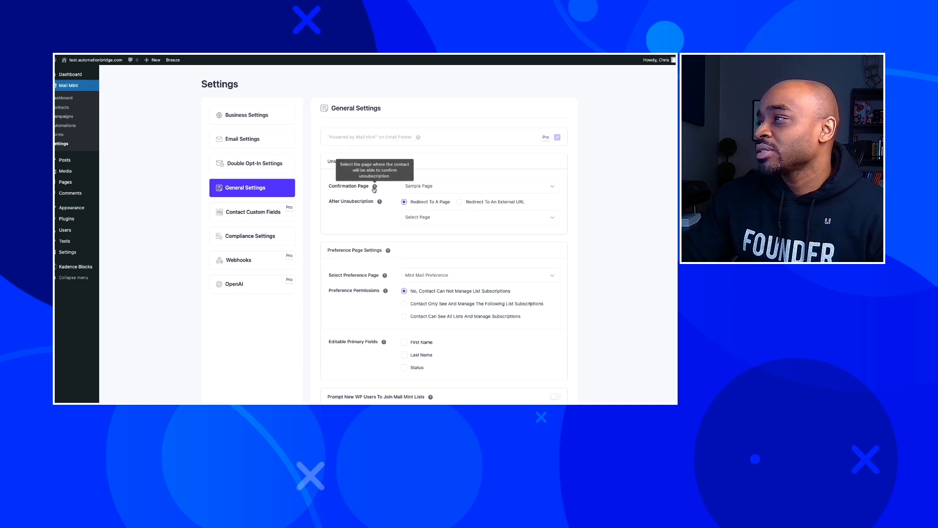
{"action": "left_click", "coordinate": [440, 186]}
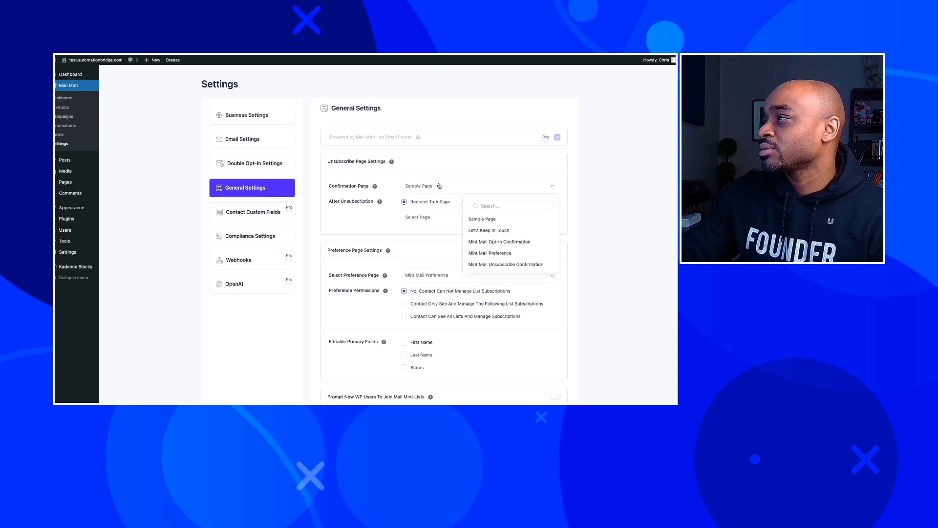
{"action": "left_click", "coordinate": [473, 231]}
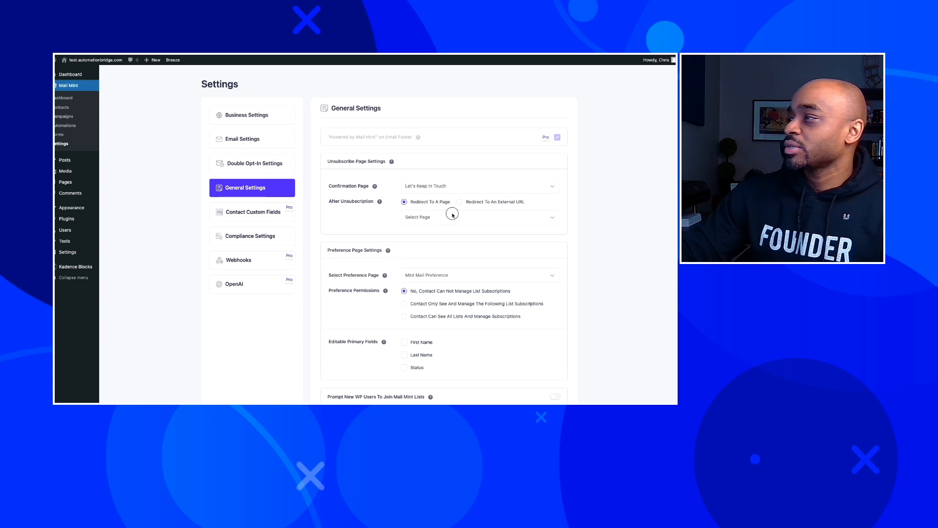
{"action": "left_click", "coordinate": [453, 217]}
{"action": "left_click", "coordinate": [473, 250]}
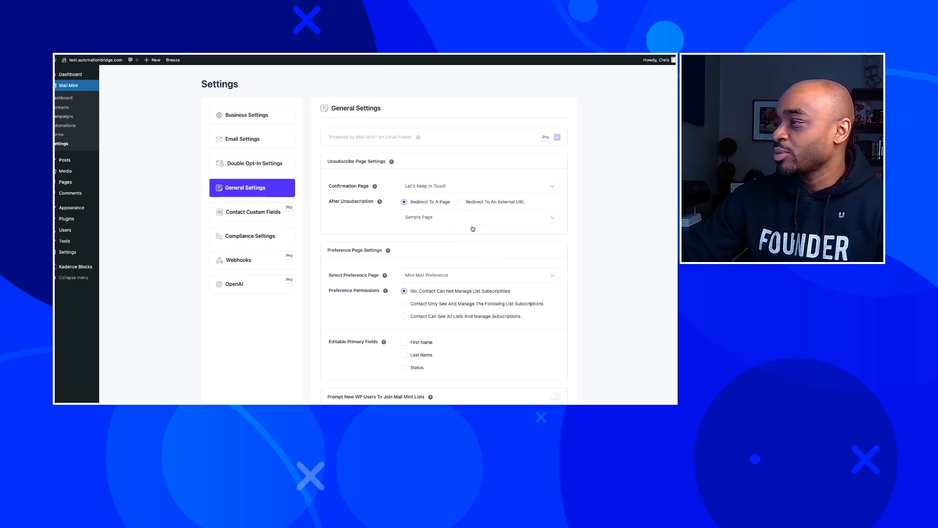
{"action": "scroll", "coordinate": [473, 227], "scroll_direction": "down", "scroll_amount": 1}
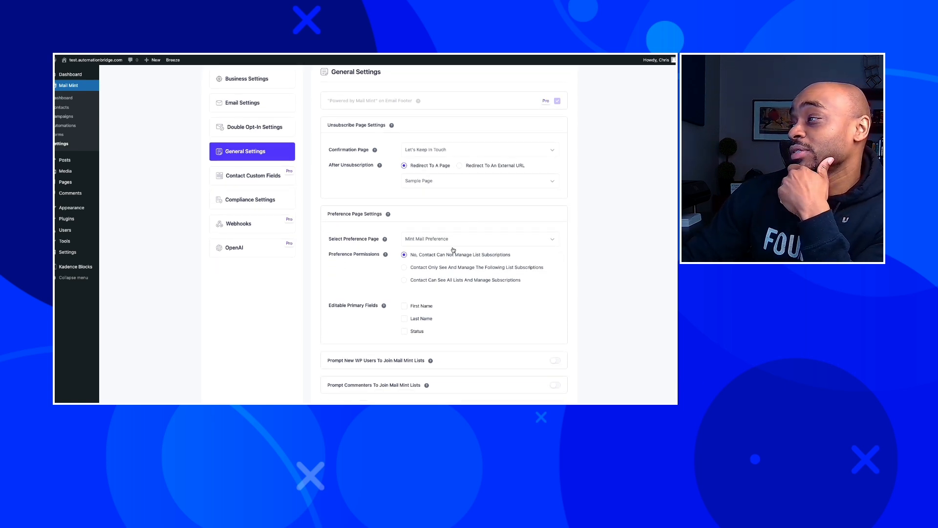
{"action": "scroll", "coordinate": [434, 255], "scroll_direction": "down", "scroll_amount": 1}
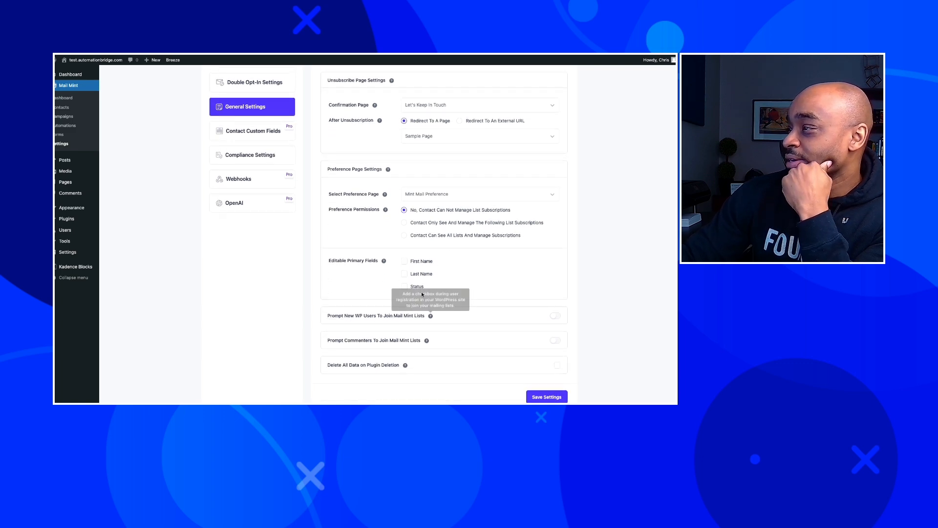
{"action": "left_click", "coordinate": [546, 397]}
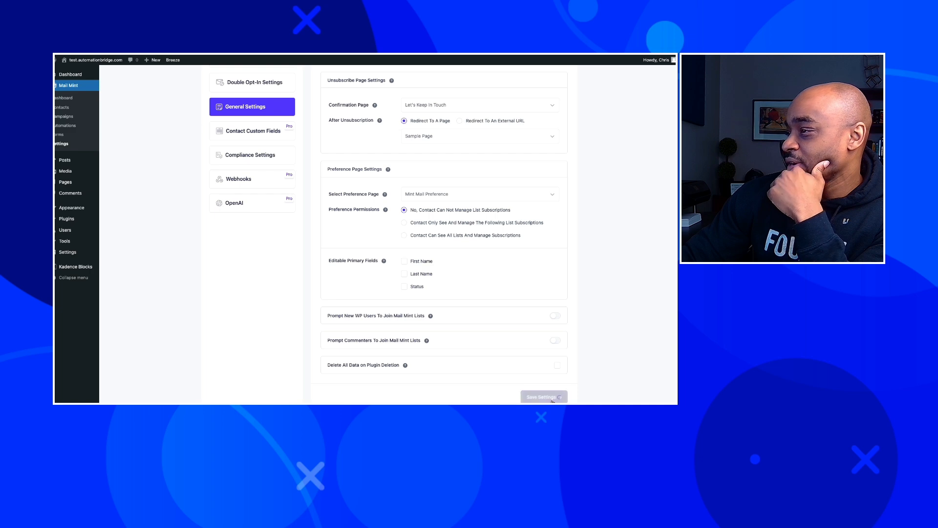
{"action": "scroll", "coordinate": [343, 194], "scroll_direction": "up", "scroll_amount": 2}
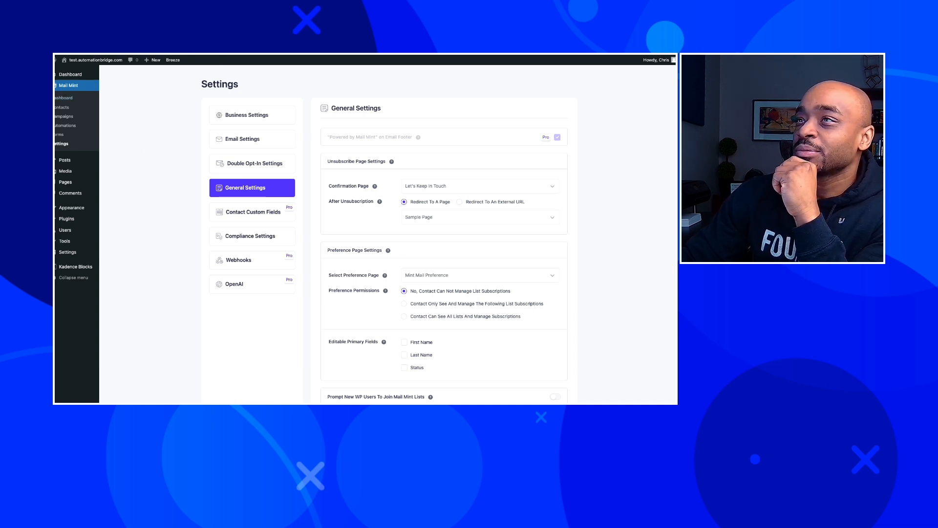
Look over the empty Contacts, Campaigns and Automations pages, ending on Campaigns.
{"action": "left_click", "coordinate": [61, 109]}
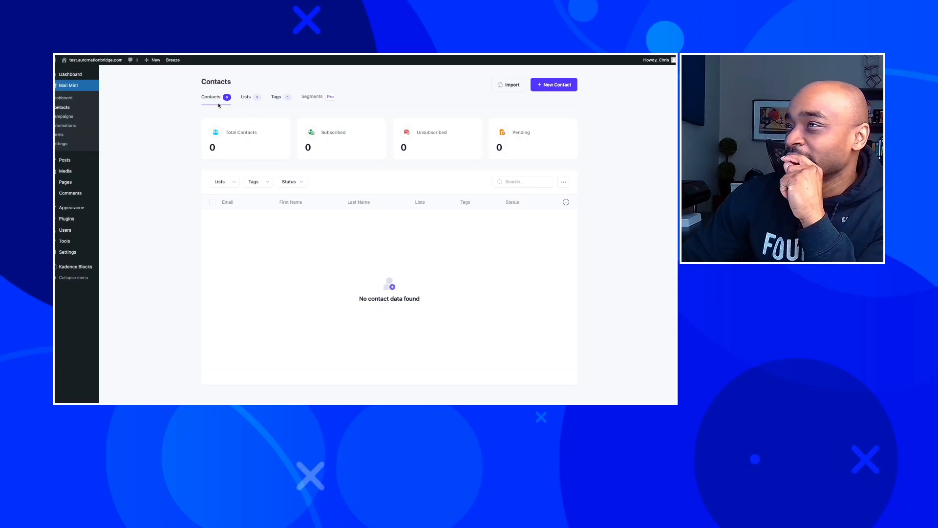
{"action": "left_click", "coordinate": [62, 117]}
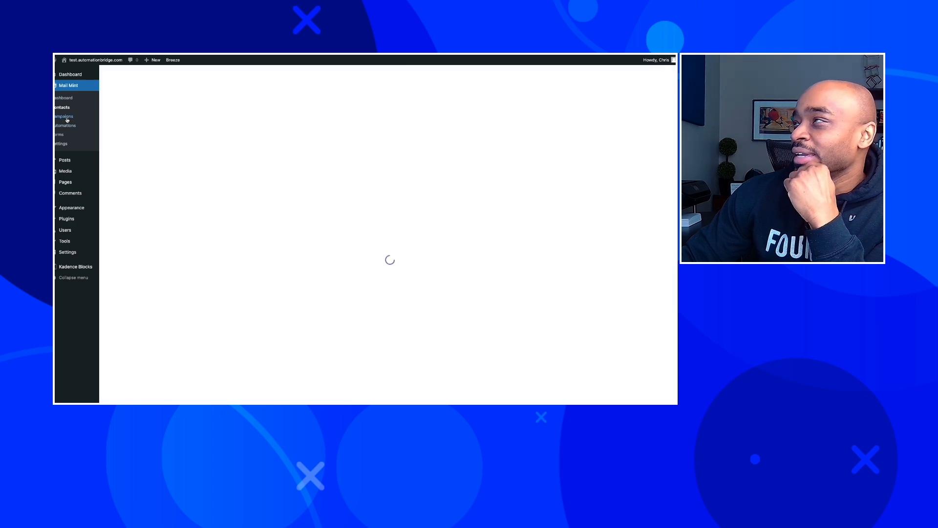
{"action": "left_click", "coordinate": [66, 126]}
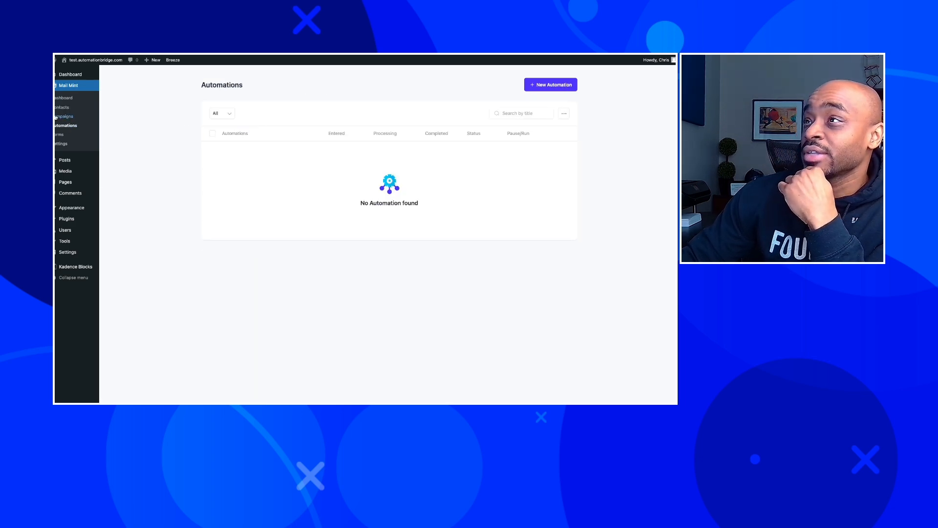
{"action": "left_click", "coordinate": [57, 117]}
Start a regular email campaign titled 'First Test', dismissing the AI subject-line generator.
{"action": "left_click", "coordinate": [559, 84]}
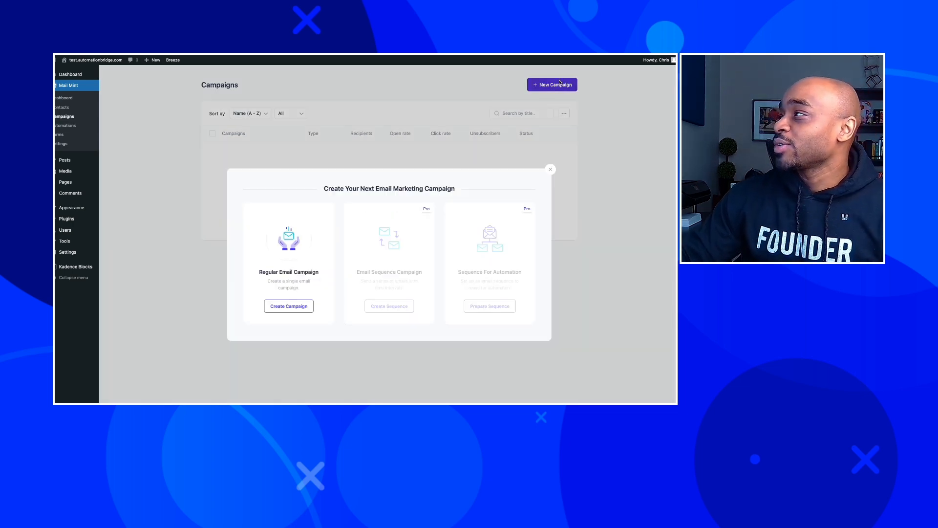
{"action": "left_click", "coordinate": [276, 306]}
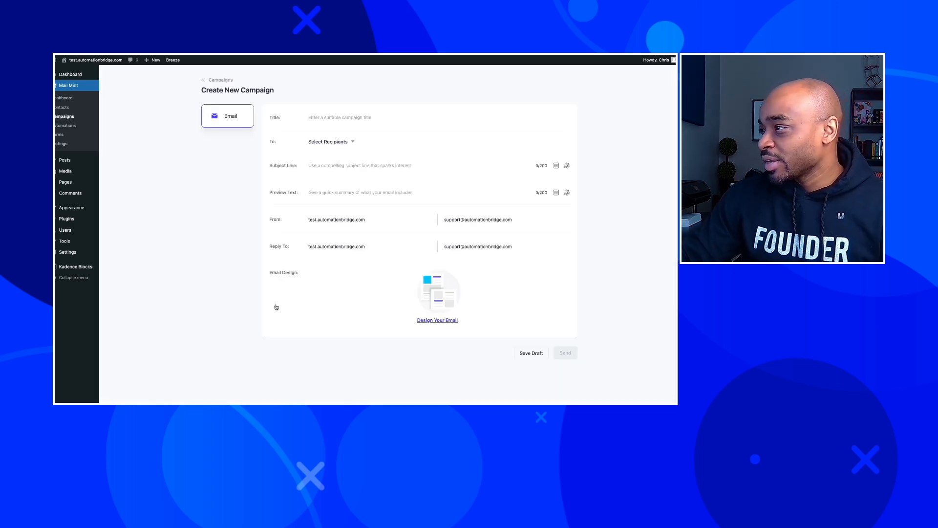
{"action": "left_click", "coordinate": [348, 120]}
{"action": "type", "text": "First Test"}
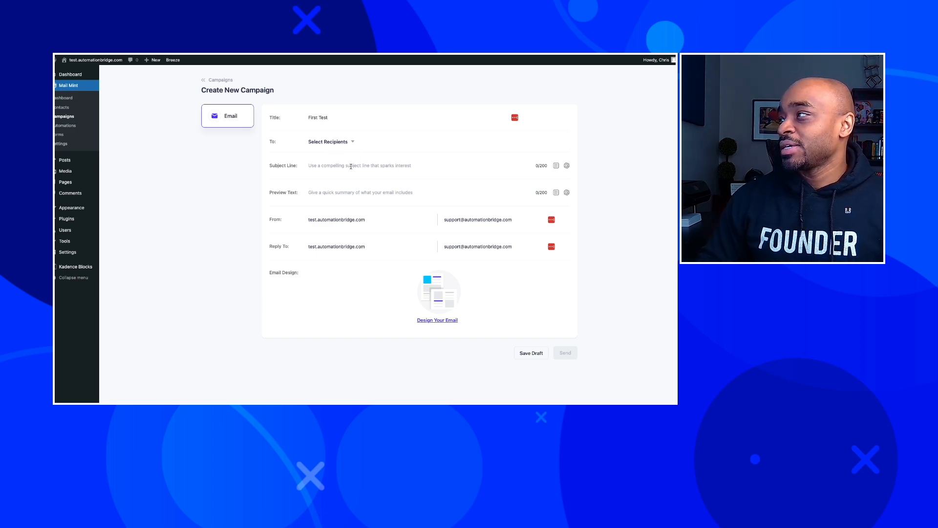
{"action": "left_click", "coordinate": [567, 166]}
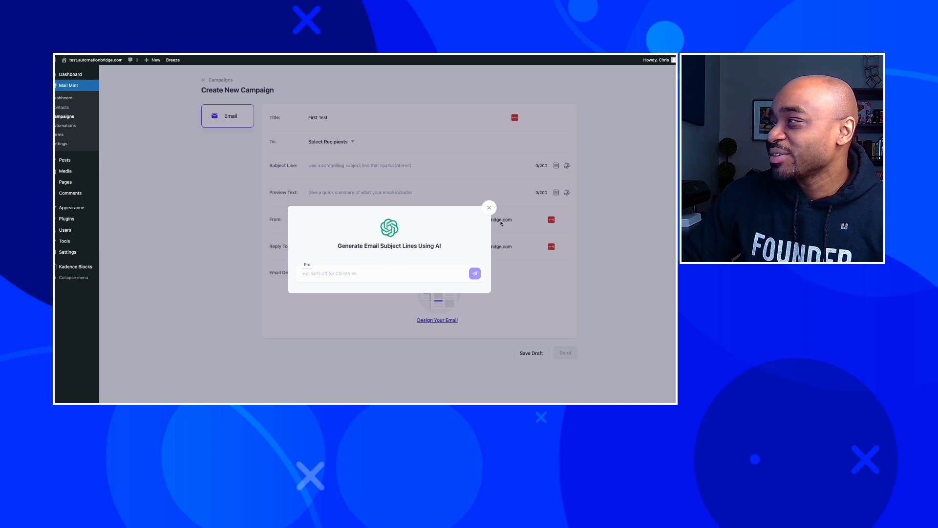
{"action": "left_click", "coordinate": [489, 207]}
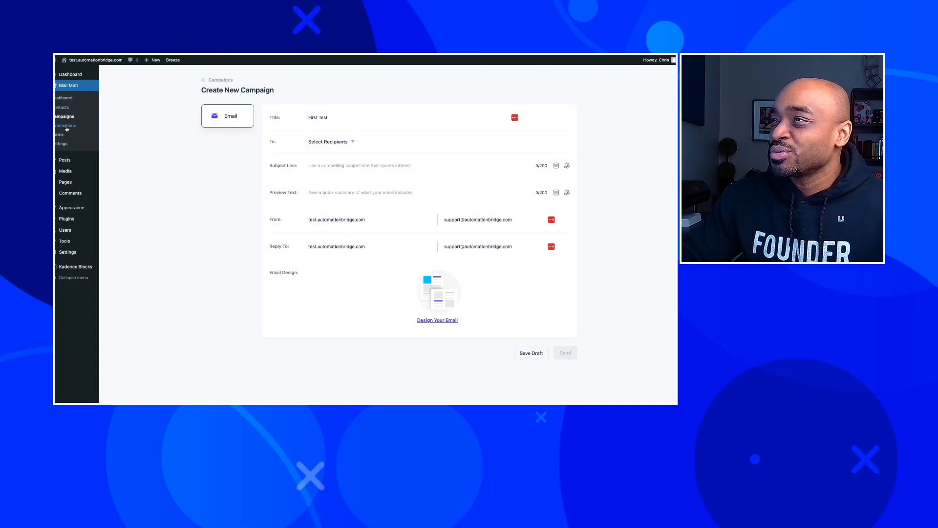
Create a new automation from the Opt-in Welcome Email template.
{"action": "left_click", "coordinate": [67, 126]}
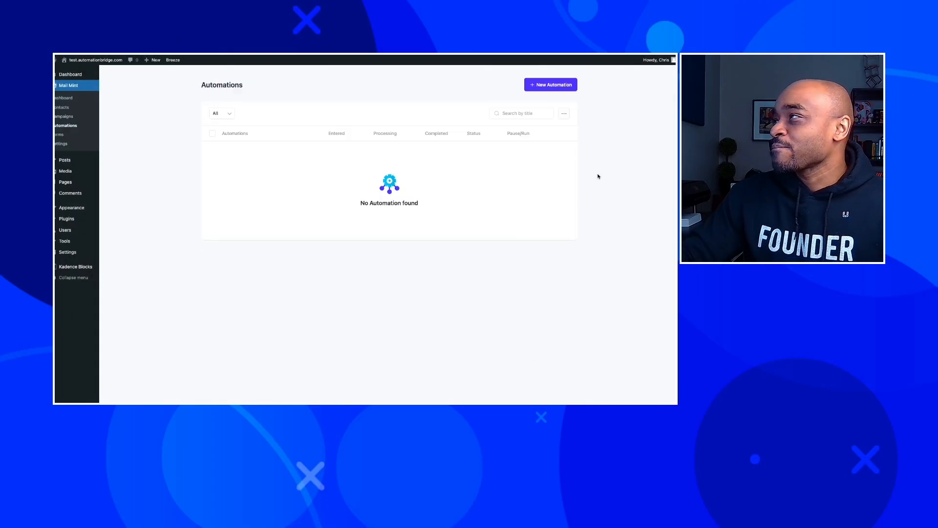
{"action": "left_click", "coordinate": [554, 83]}
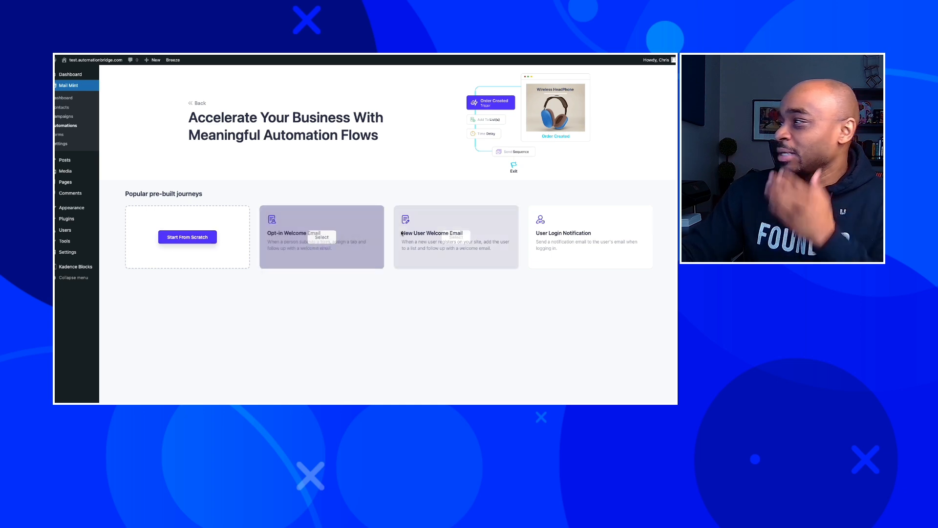
{"action": "left_click", "coordinate": [323, 241]}
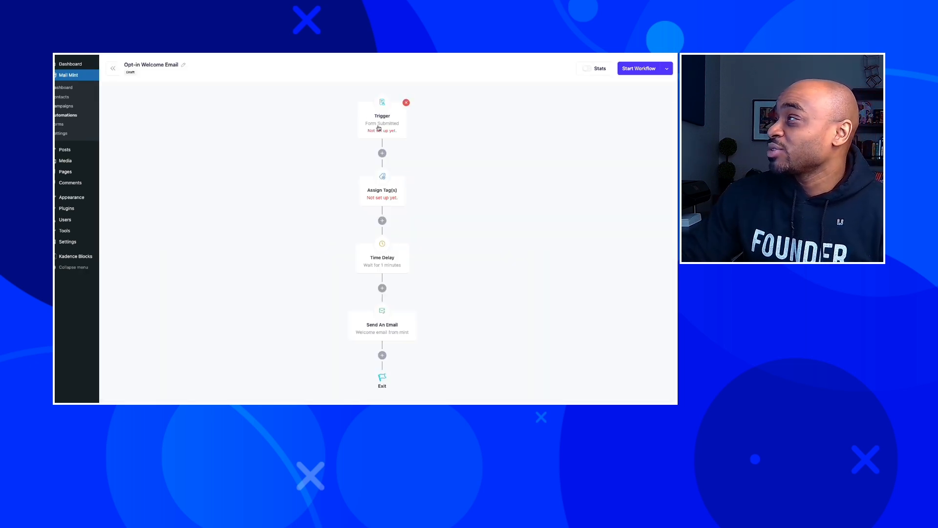
Inspect the Time Delay step, the available follow-up actions and the welcome email step.
{"action": "left_click", "coordinate": [375, 258]}
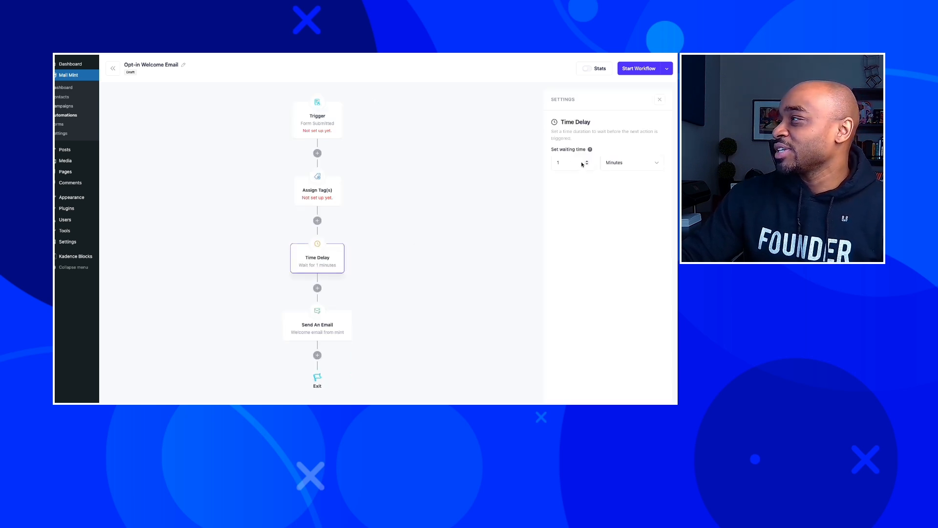
{"action": "left_click", "coordinate": [660, 99]}
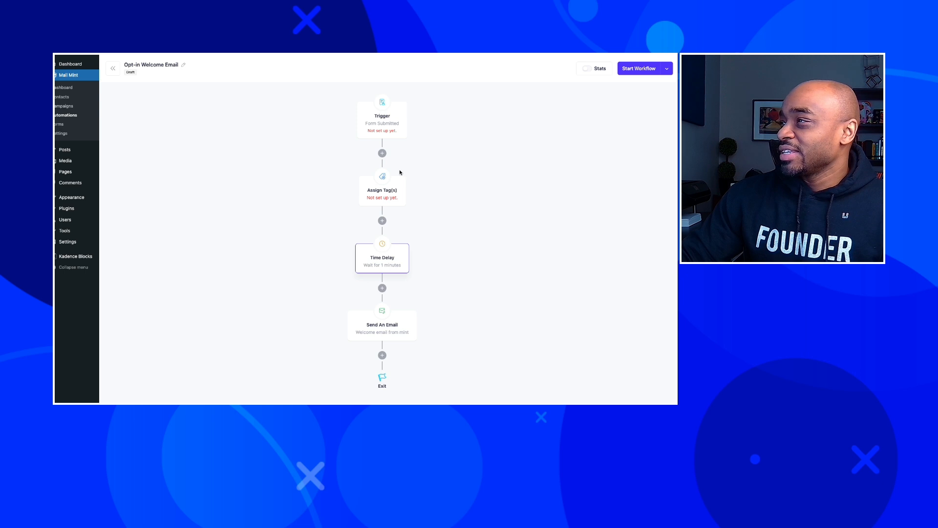
{"action": "left_click", "coordinate": [383, 154]}
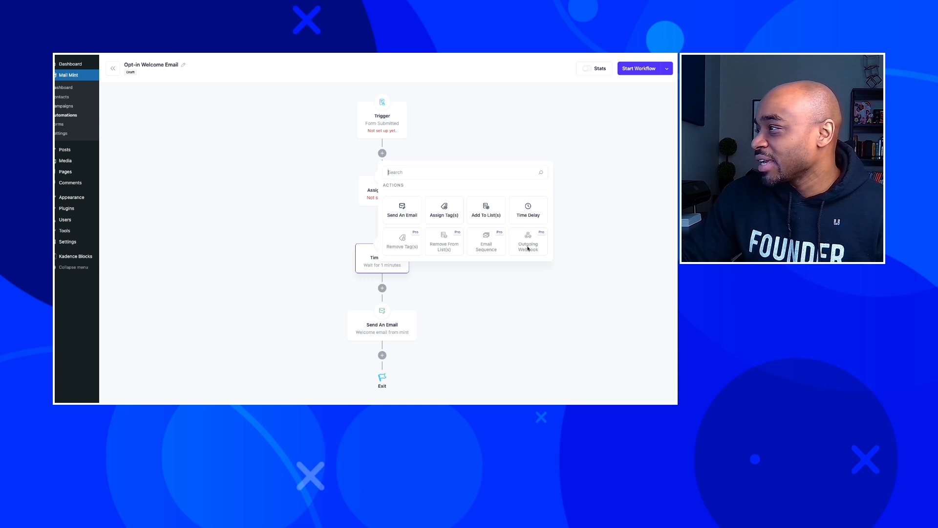
{"action": "left_click", "coordinate": [567, 201]}
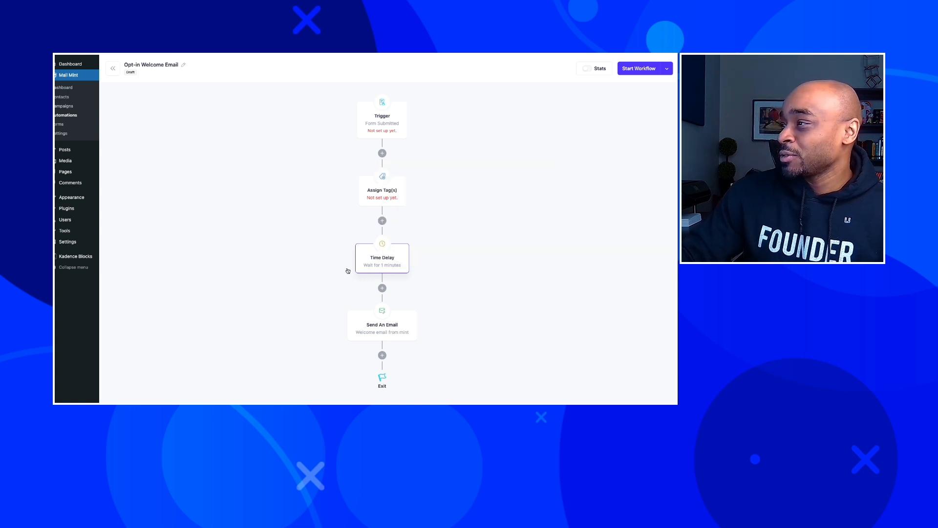
{"action": "left_click", "coordinate": [370, 326]}
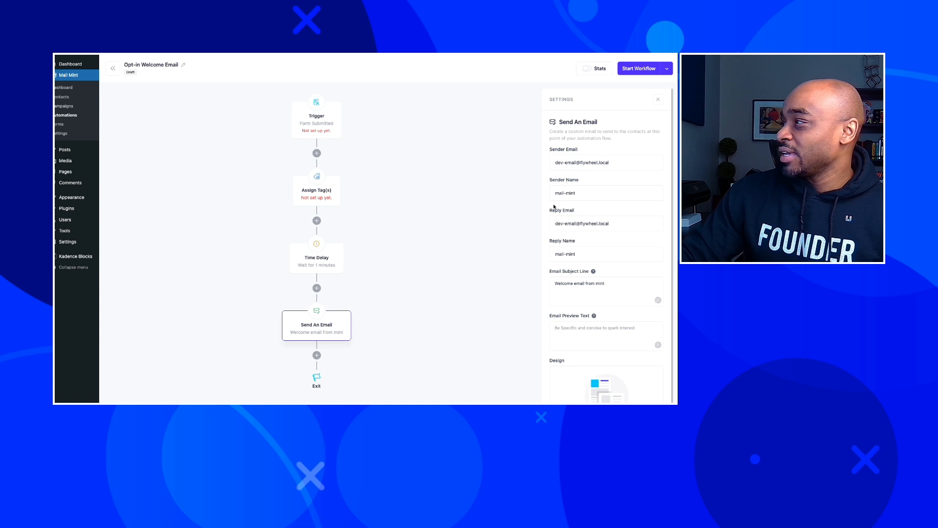
{"action": "scroll", "coordinate": [594, 264], "scroll_direction": "down", "scroll_amount": 1}
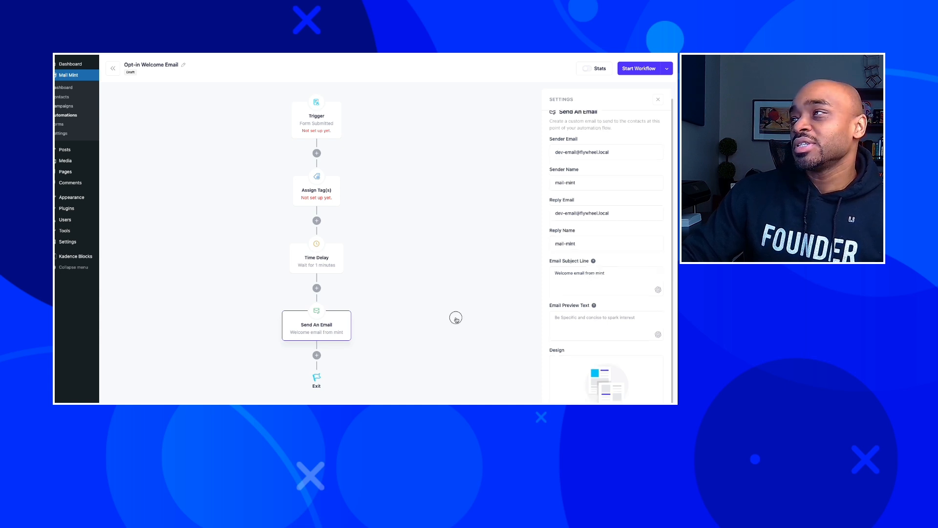
Delete the Form Submitted trigger, browse WordPress triggers, then leave the editor without saving.
{"action": "left_click", "coordinate": [314, 128]}
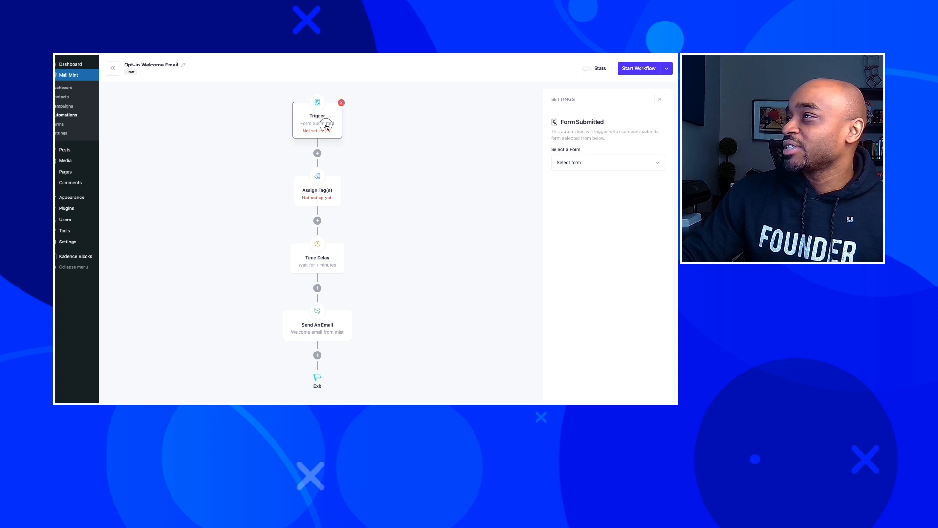
{"action": "left_click", "coordinate": [342, 102]}
{"action": "left_click", "coordinate": [333, 111]}
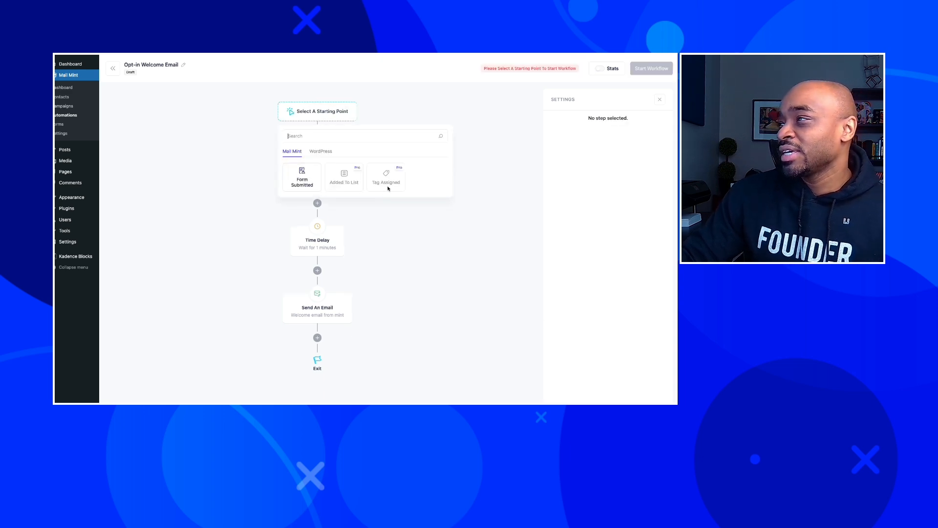
{"action": "left_click", "coordinate": [321, 151]}
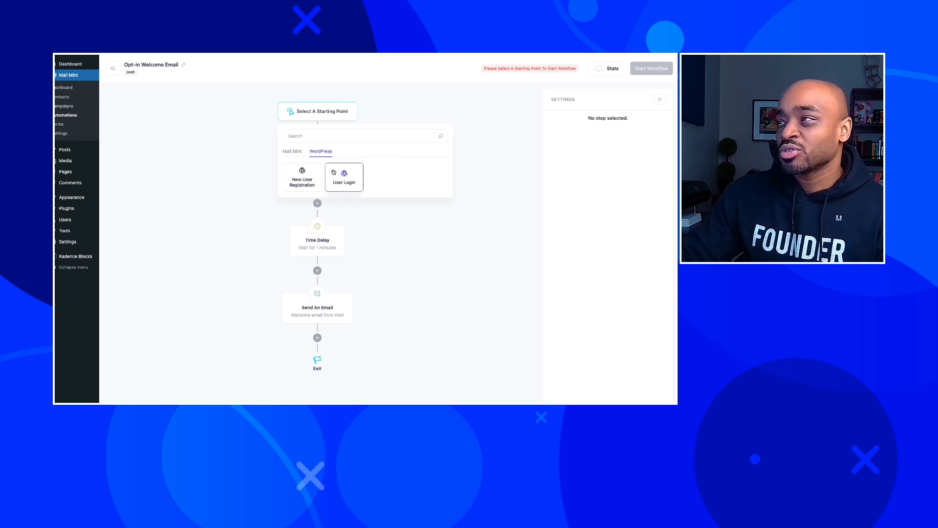
{"action": "left_click", "coordinate": [406, 221]}
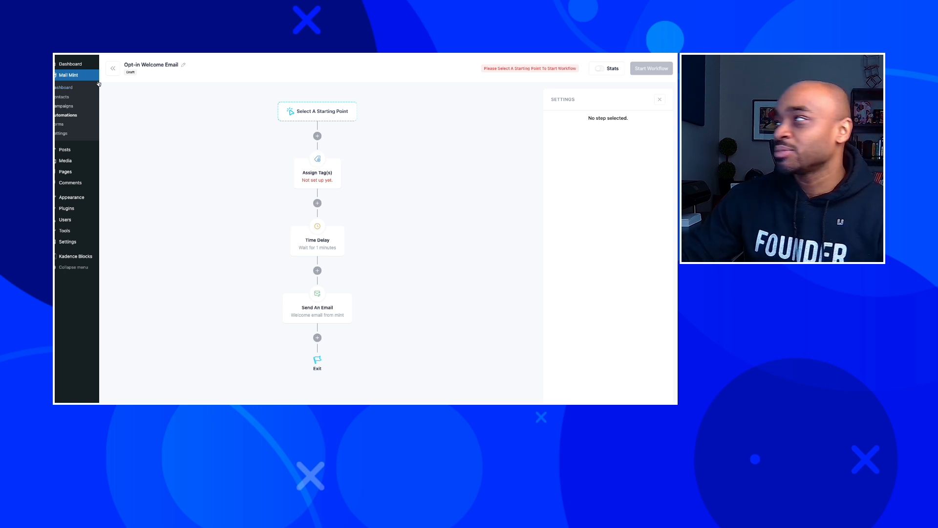
{"action": "left_click", "coordinate": [113, 68]}
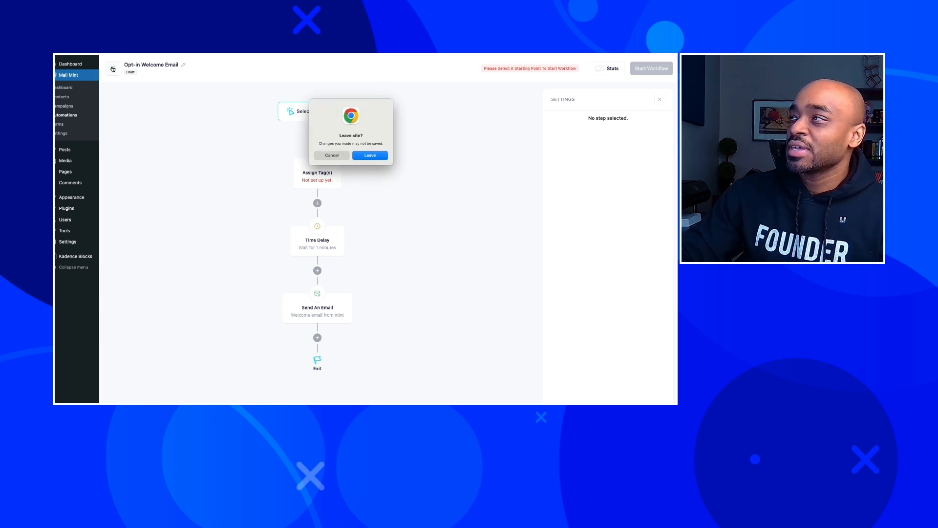
{"action": "left_click", "coordinate": [370, 155]}
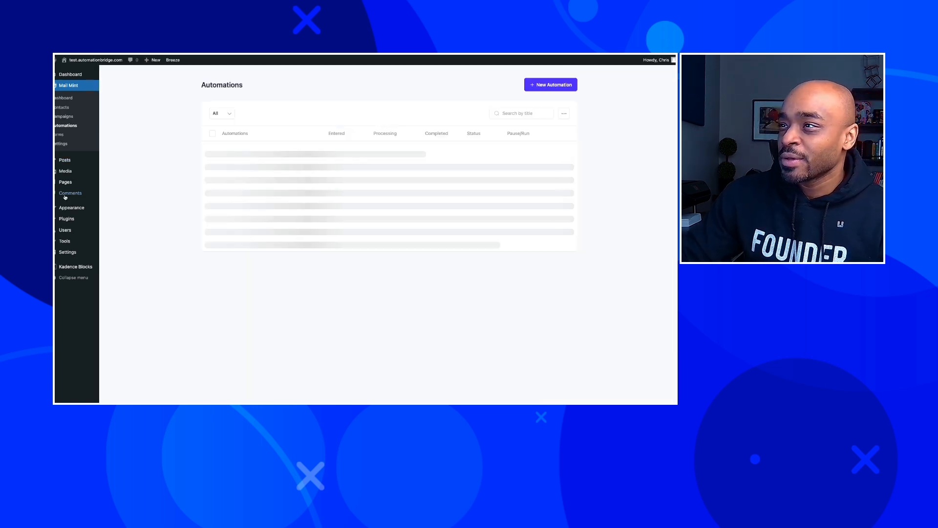
Upload the mail-mint-pro-v1.2.0.zip plugin and activate the Mail Mint Pro licence.
{"action": "mouse_move", "coordinate": [67, 220]}
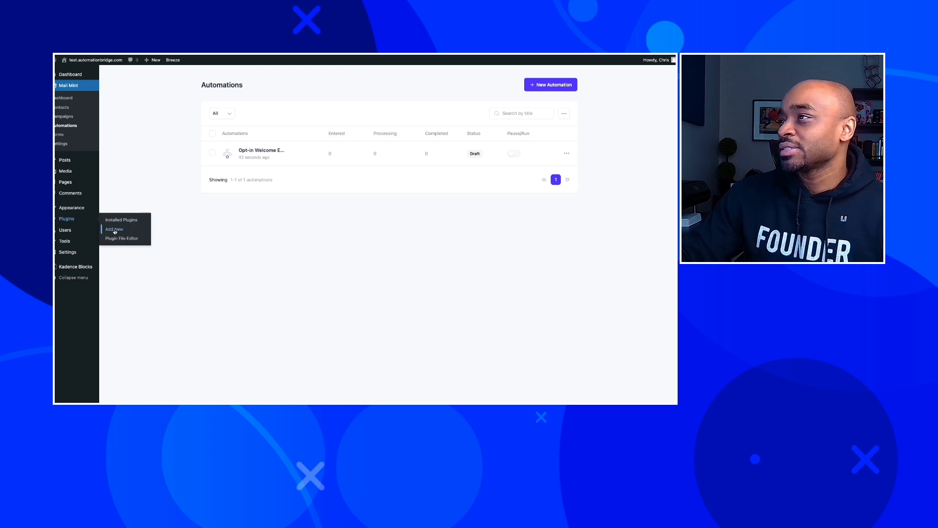
{"action": "left_click", "coordinate": [114, 229]}
{"action": "left_click", "coordinate": [164, 75]}
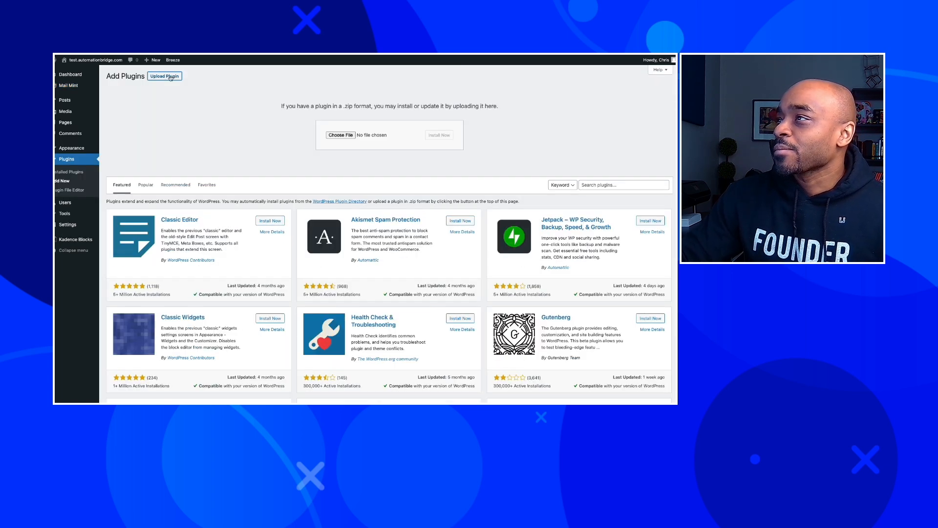
{"action": "left_click", "coordinate": [340, 135]}
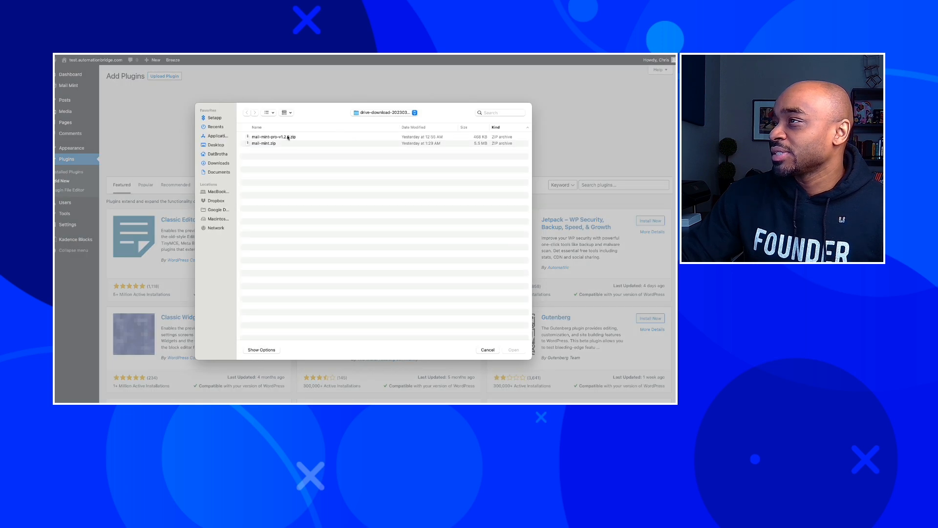
{"action": "left_click", "coordinate": [290, 137]}
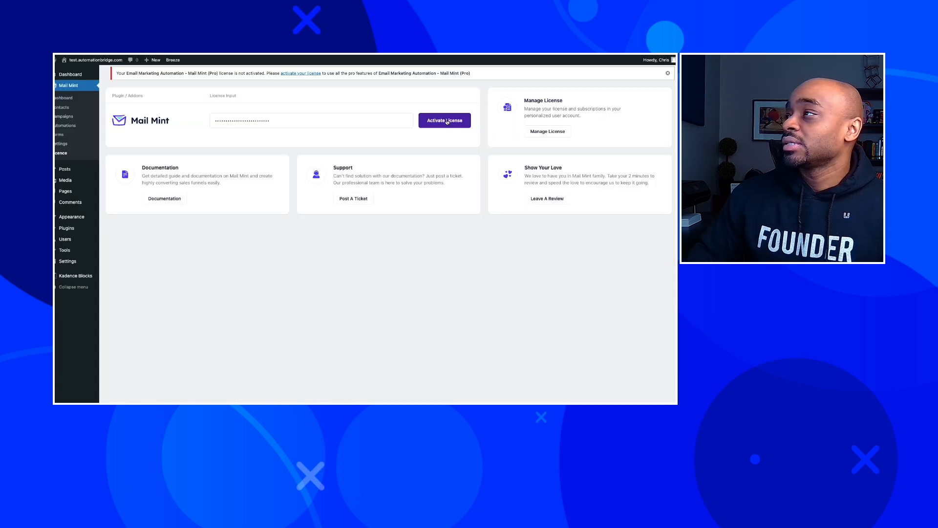
{"action": "left_click", "coordinate": [448, 122]}
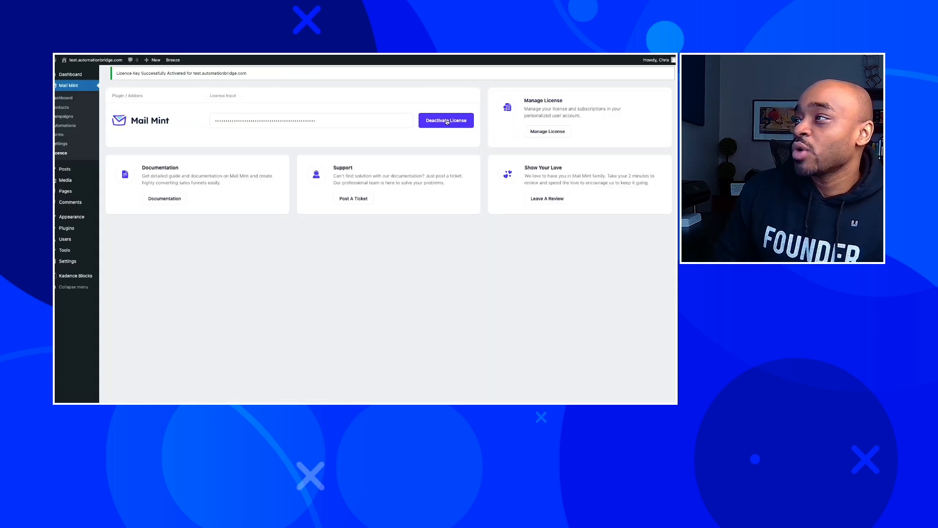
Open Mail Mint's Contact Custom Fields settings and start a new field.
{"action": "left_click", "coordinate": [57, 108]}
{"action": "left_click", "coordinate": [62, 144]}
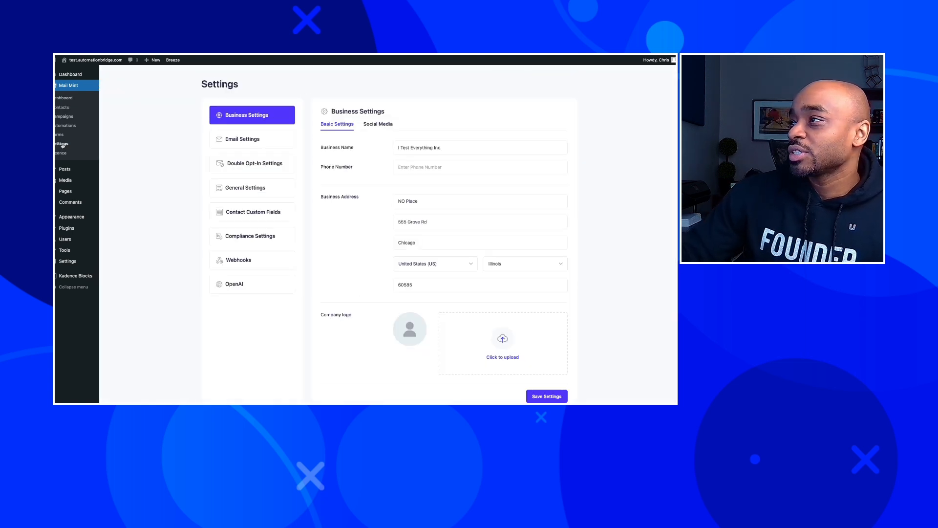
{"action": "left_click", "coordinate": [253, 212]}
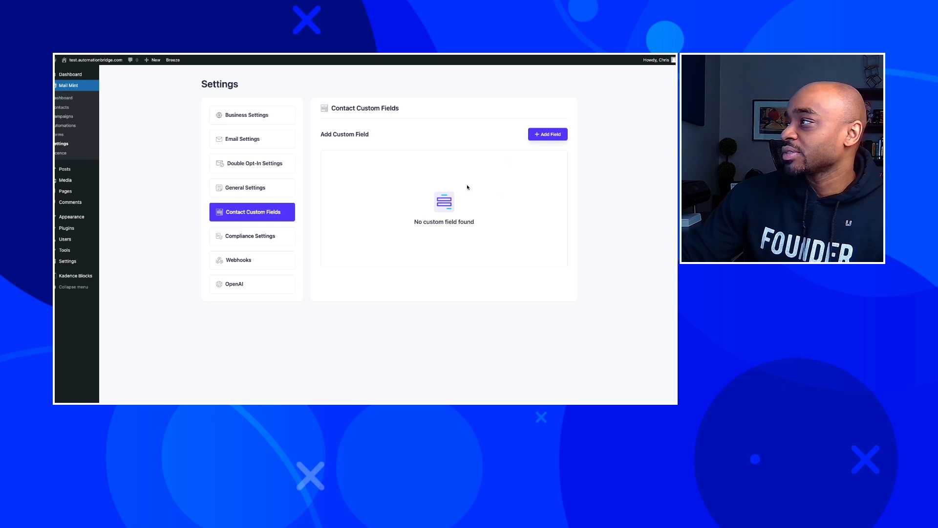
{"action": "left_click", "coordinate": [546, 137]}
Save a single-line text custom field named and labelled Website.
{"action": "left_click", "coordinate": [355, 230]}
{"action": "type", "text": "Website"}
{"action": "left_click", "coordinate": [346, 261]}
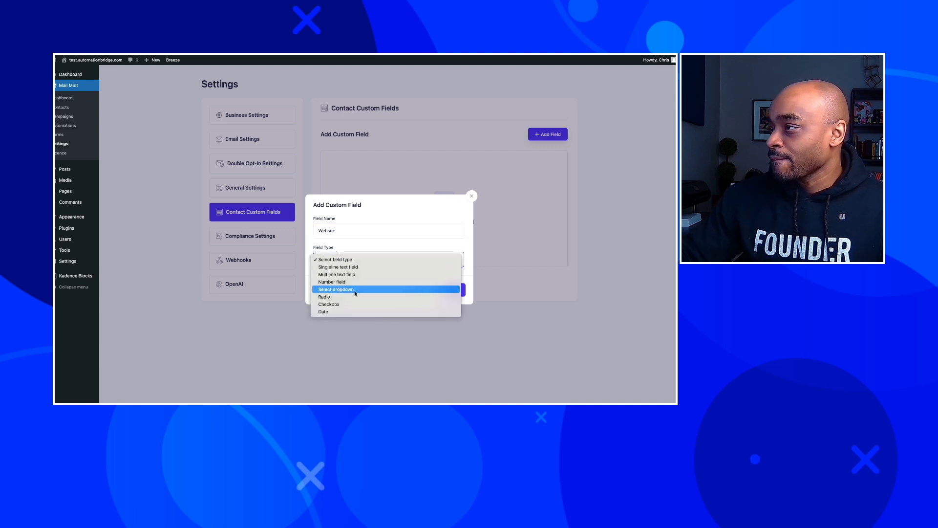
{"action": "left_click", "coordinate": [351, 267]}
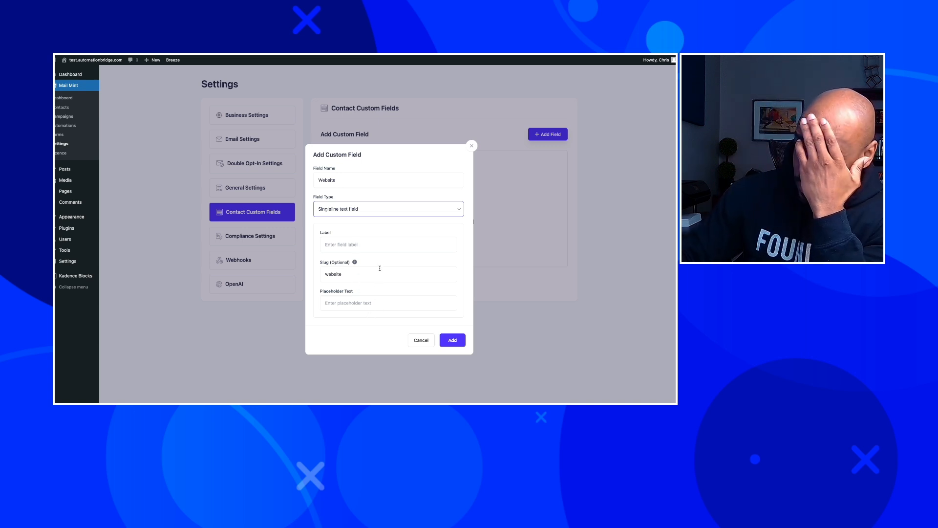
{"action": "left_click", "coordinate": [351, 245]}
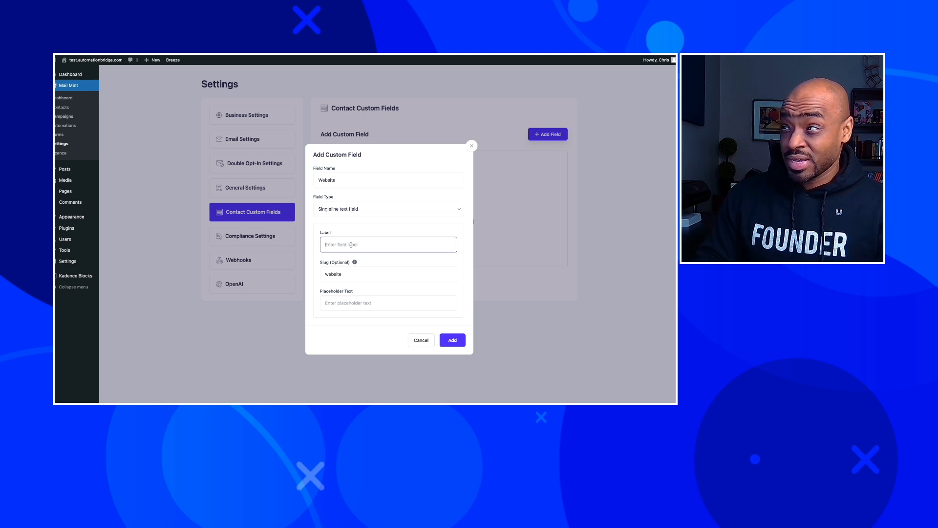
{"action": "type", "text": "Website"}
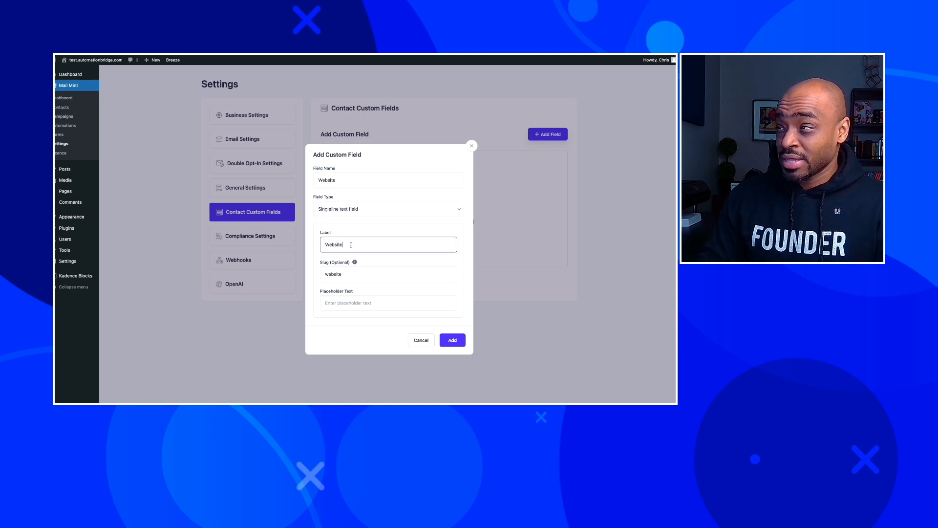
{"action": "left_click", "coordinate": [453, 340]}
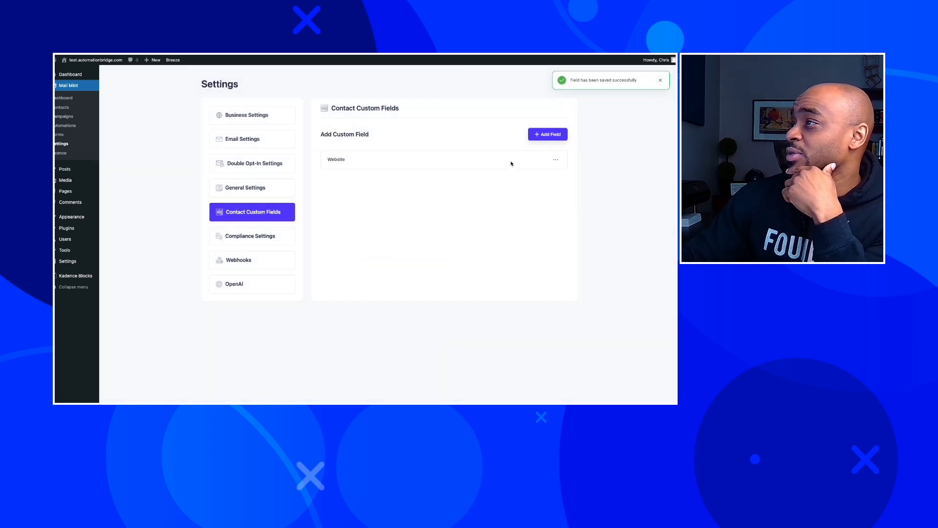
{"action": "left_click", "coordinate": [548, 134]}
Name the new custom field Business Owner and make it a radio field.
{"action": "left_click", "coordinate": [390, 233]}
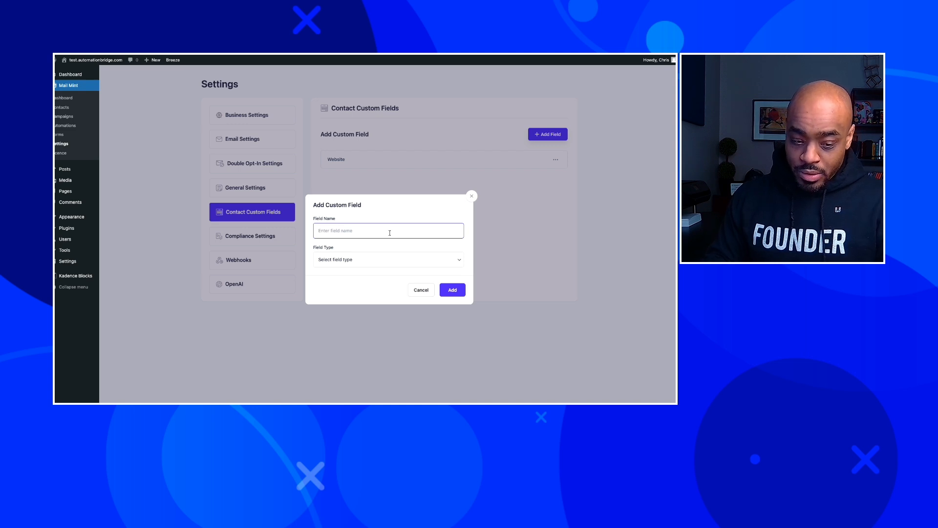
{"action": "type", "text": "Business Onwer"}
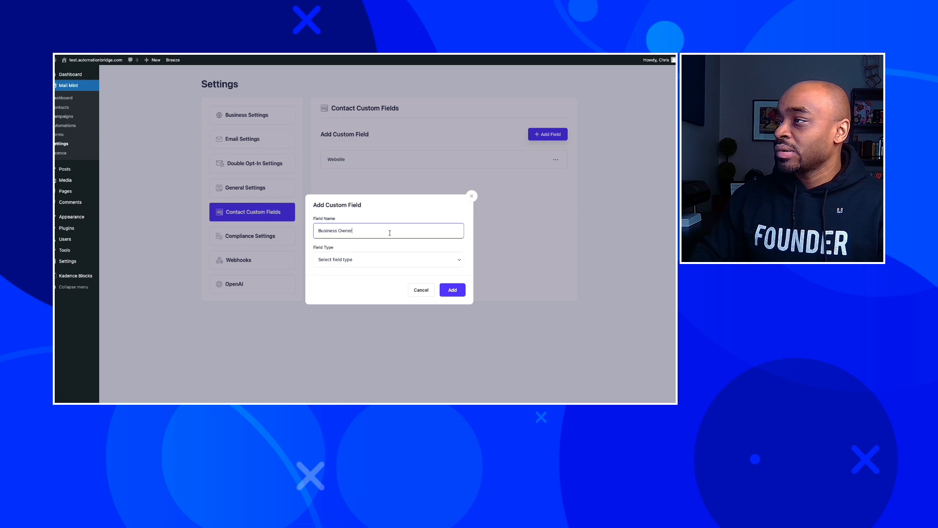
{"action": "key", "text": "ctrl+shift+Left"}
{"action": "key", "text": "ctrl+shift+Left"}
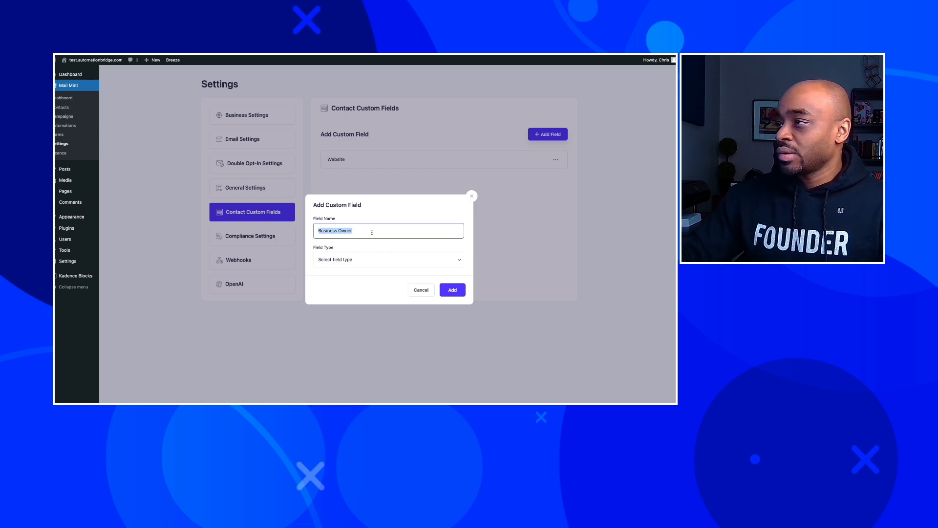
{"action": "left_click", "coordinate": [362, 267]}
{"action": "left_click", "coordinate": [358, 288]}
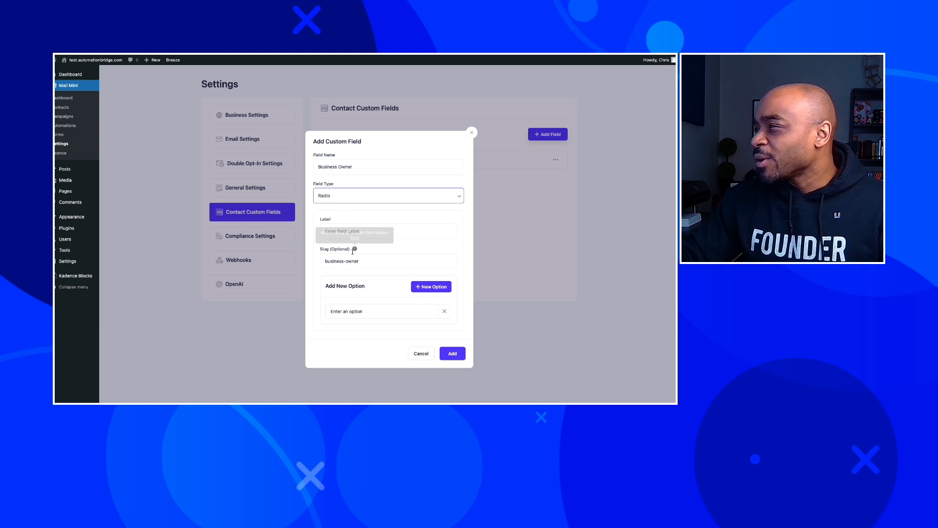
Give the field Yes and No options, set its label, and save it.
{"action": "left_click", "coordinate": [369, 311]}
{"action": "key", "text": "ctrl+a"}
{"action": "type", "text": "Y"}
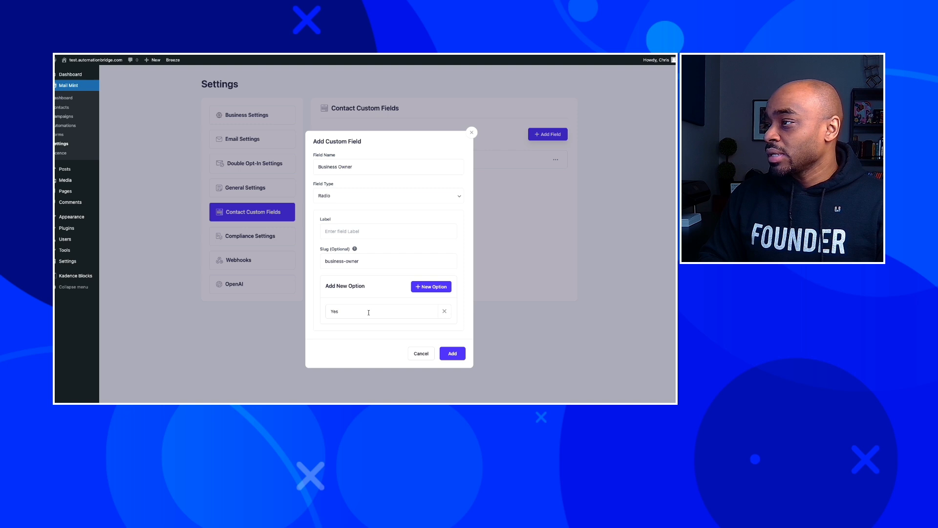
{"action": "left_click", "coordinate": [423, 292]}
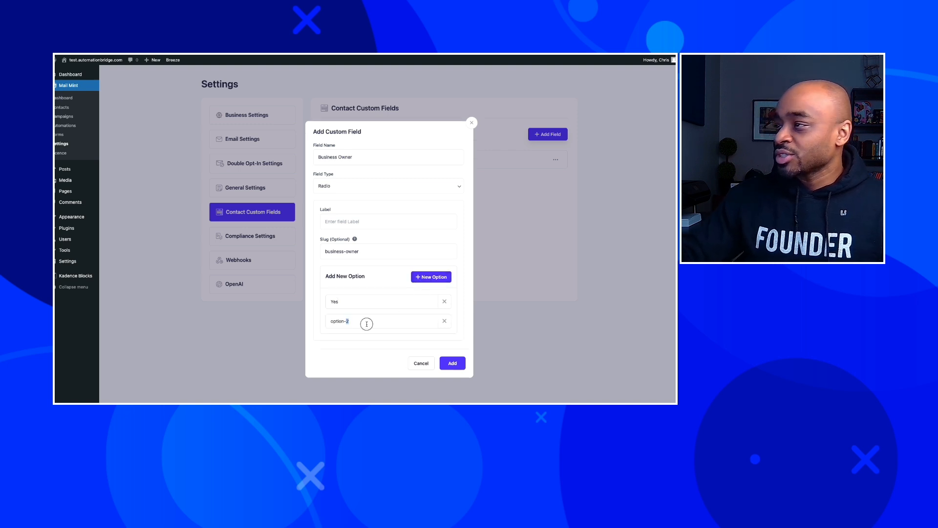
{"action": "key", "text": "ctrl+a"}
{"action": "type", "text": "No"}
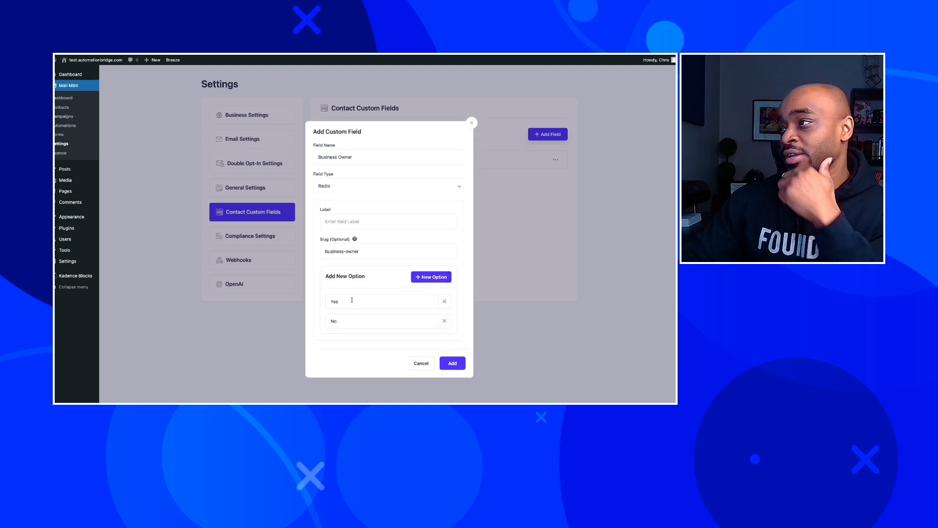
{"action": "left_click", "coordinate": [406, 224]}
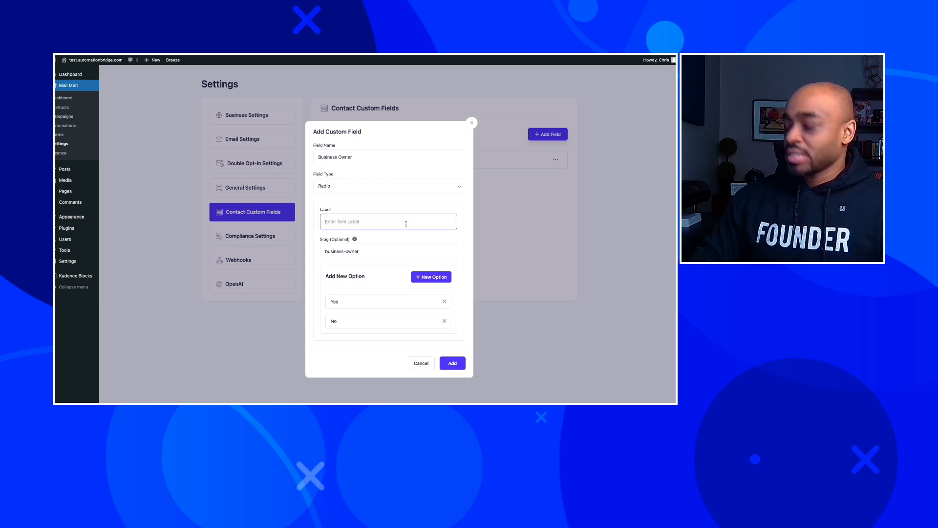
{"action": "type", "text": "A"}
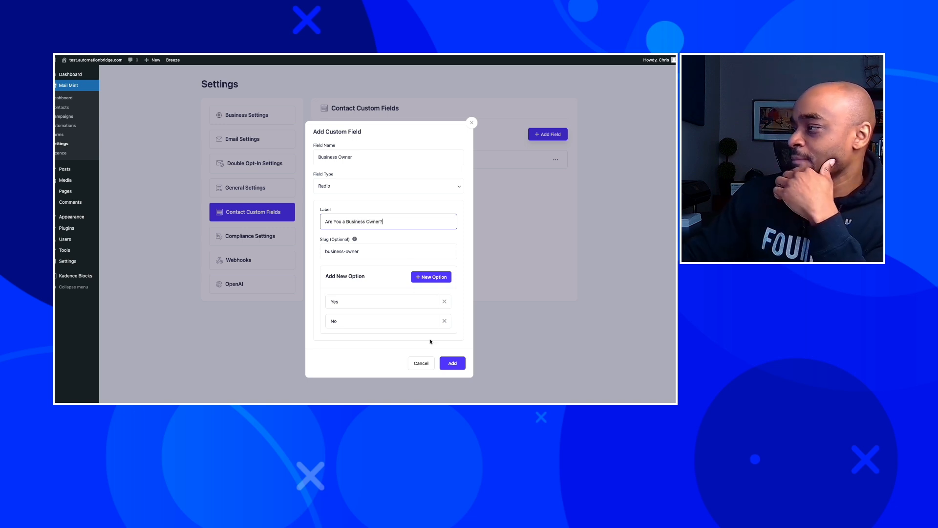
{"action": "left_click", "coordinate": [448, 362]}
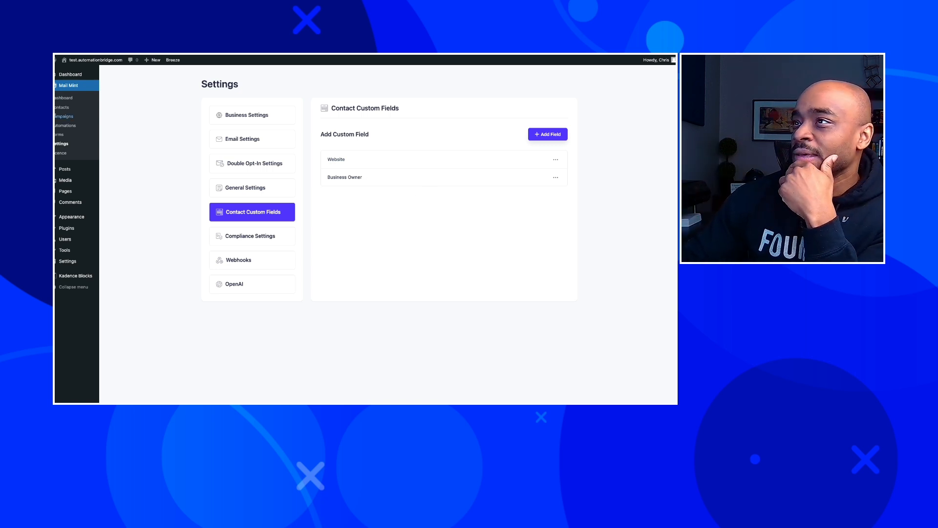
{"action": "left_click", "coordinate": [62, 107]}
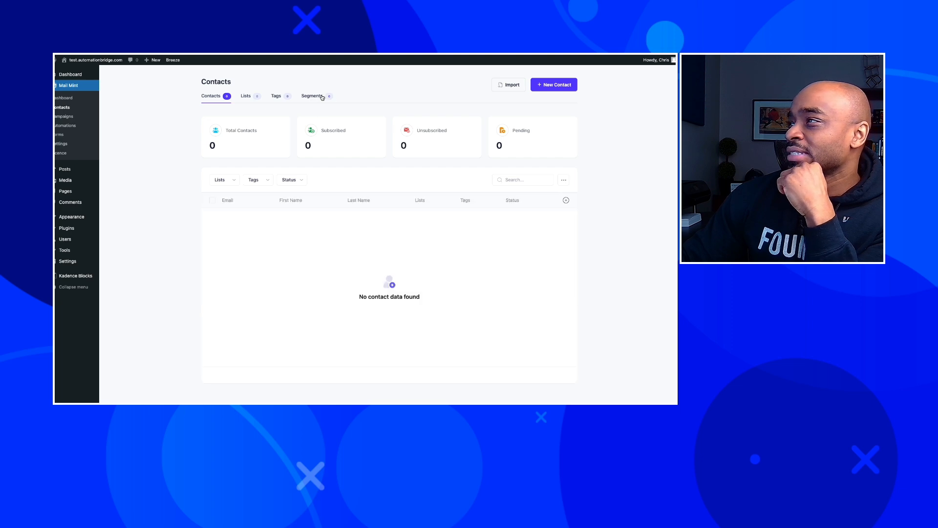
{"action": "left_click", "coordinate": [330, 97]}
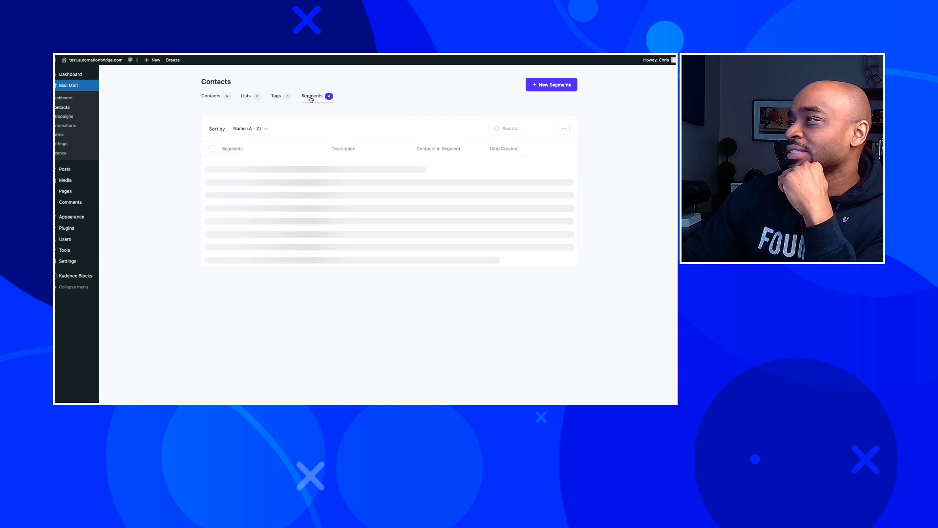
{"action": "left_click", "coordinate": [548, 86]}
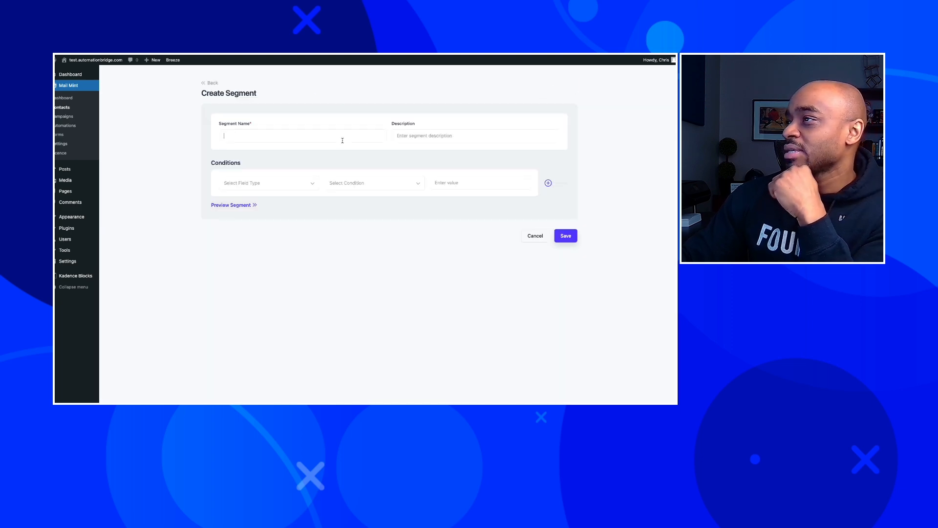
{"action": "left_click", "coordinate": [303, 186]}
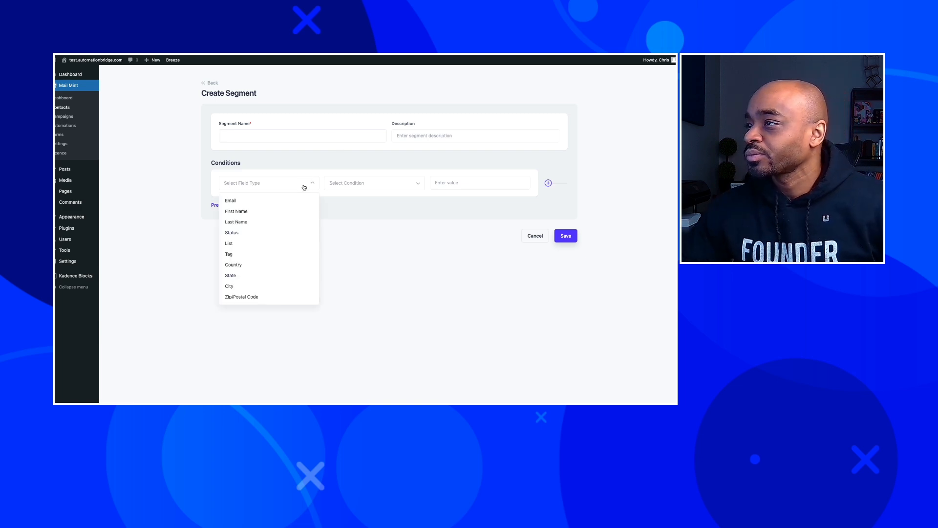
{"action": "left_click", "coordinate": [283, 179]}
{"action": "left_click", "coordinate": [283, 188]}
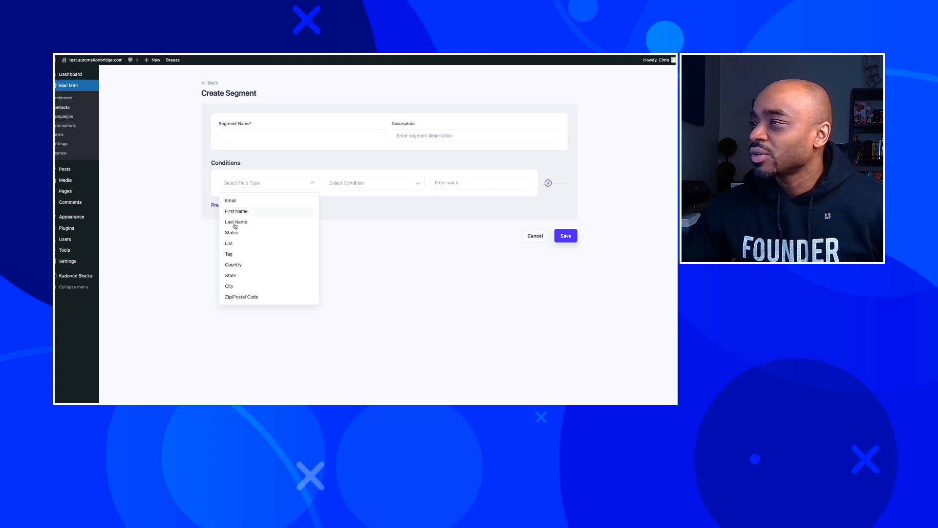
{"action": "left_click", "coordinate": [230, 254]}
{"action": "left_click", "coordinate": [378, 181]}
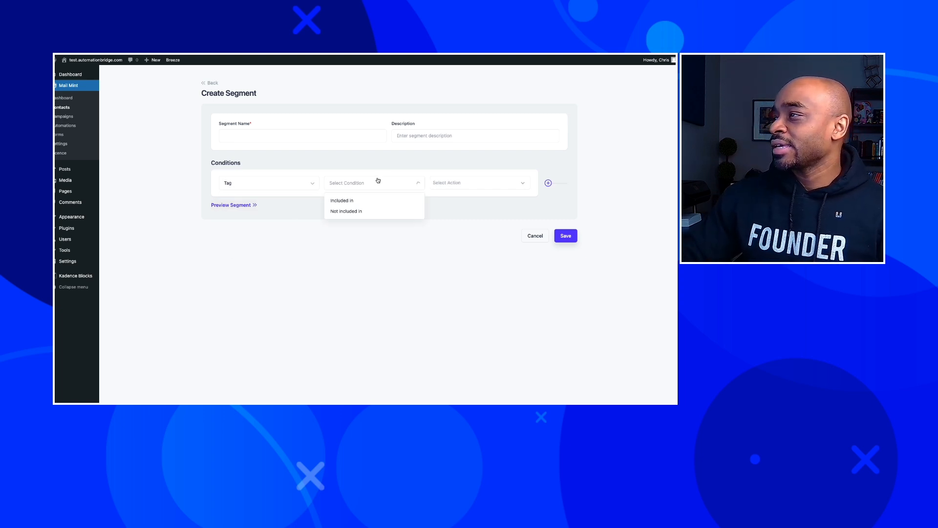
{"action": "left_click", "coordinate": [303, 186]}
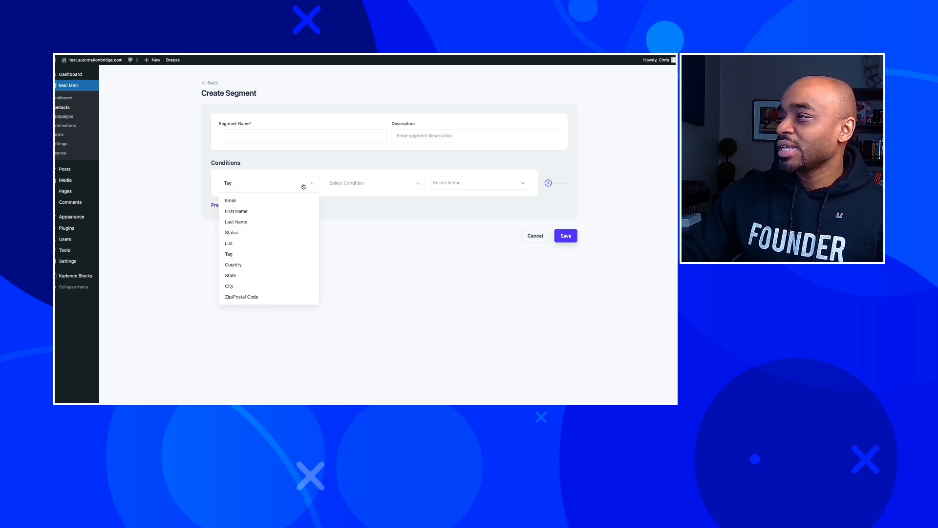
{"action": "left_click", "coordinate": [277, 204]}
{"action": "left_click", "coordinate": [274, 184]}
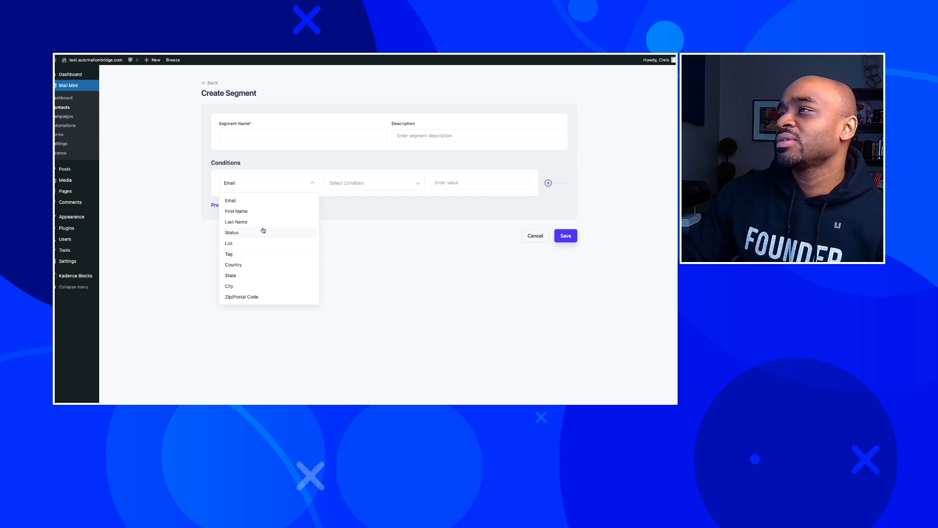
{"action": "scroll", "coordinate": [267, 221], "scroll_direction": "down", "scroll_amount": 1}
{"action": "scroll", "coordinate": [249, 242], "scroll_direction": "up", "scroll_amount": 1}
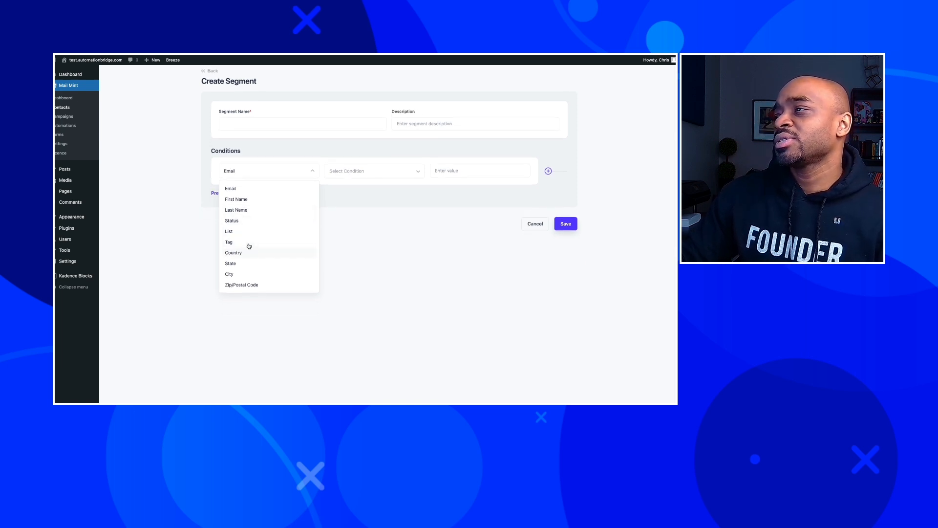
{"action": "left_click", "coordinate": [197, 280]}
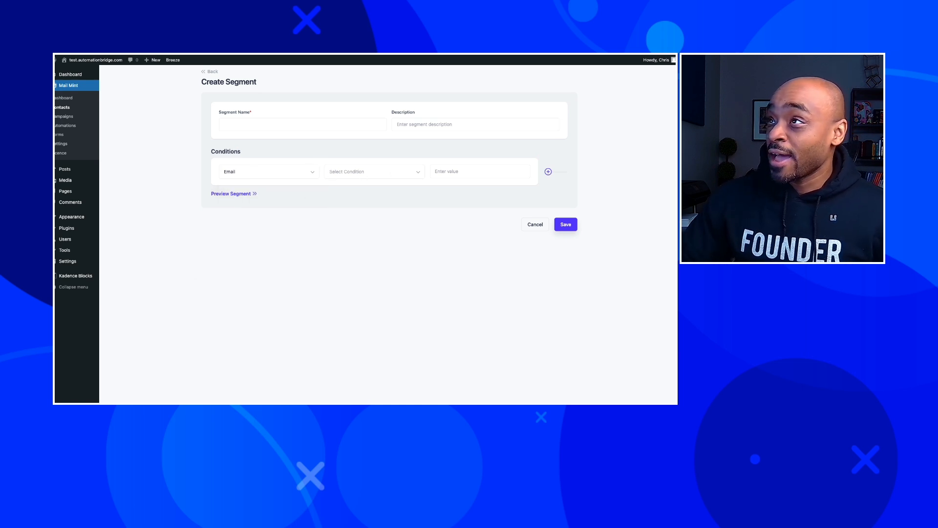
{"action": "key", "text": "super+r"}
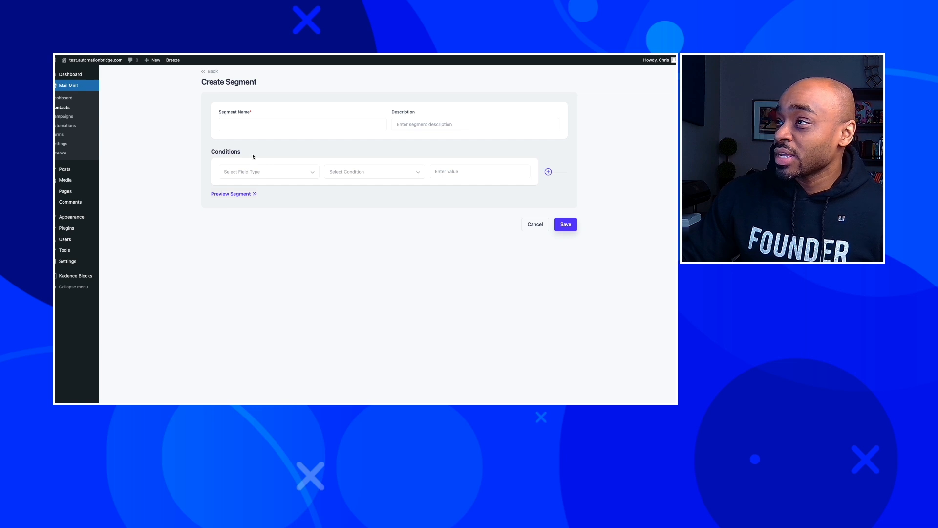
{"action": "left_click", "coordinate": [256, 170]}
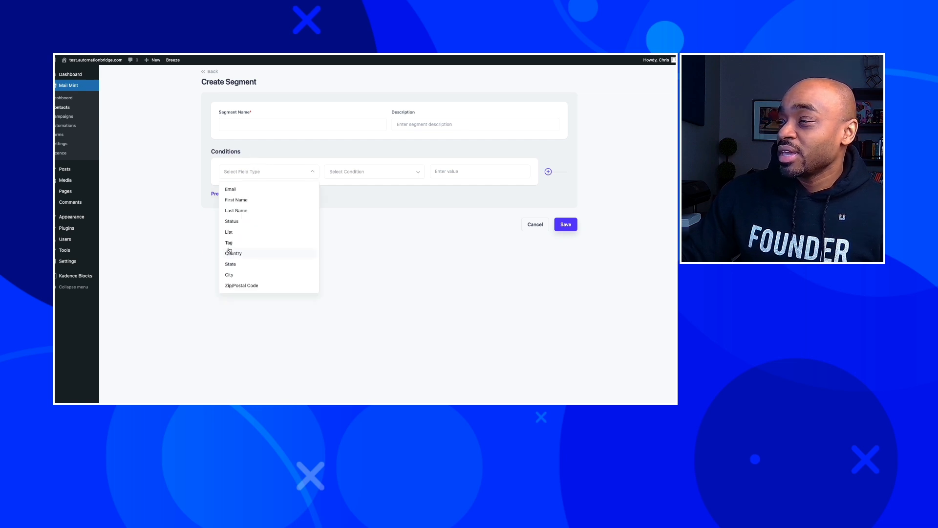
{"action": "left_click", "coordinate": [190, 238]}
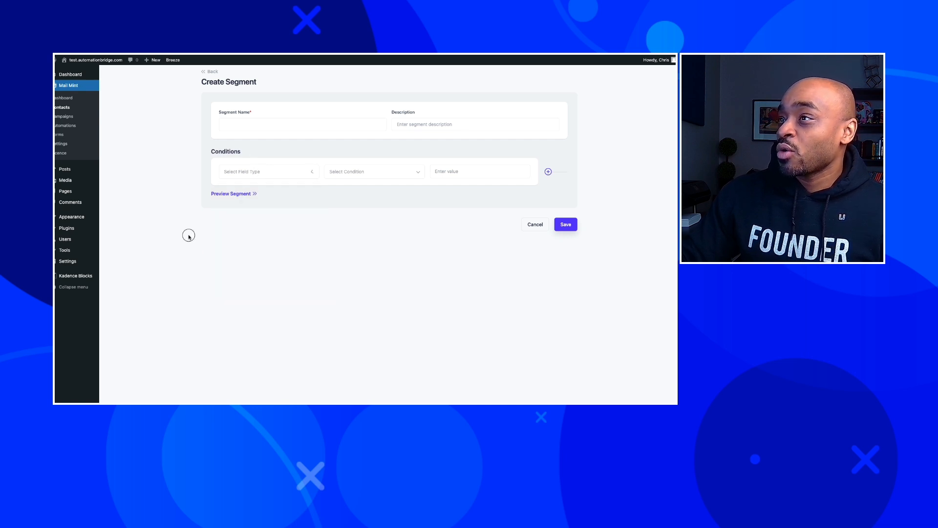
{"action": "left_click", "coordinate": [60, 108]}
Start a new contact with the contact's e-mail and name, status Subscribed.
{"action": "left_click", "coordinate": [554, 73]}
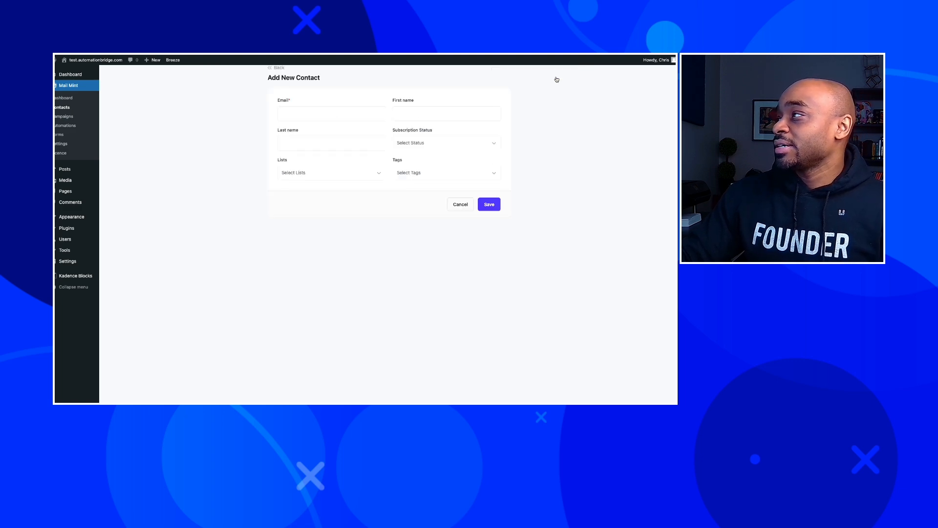
{"action": "left_click", "coordinate": [347, 114]}
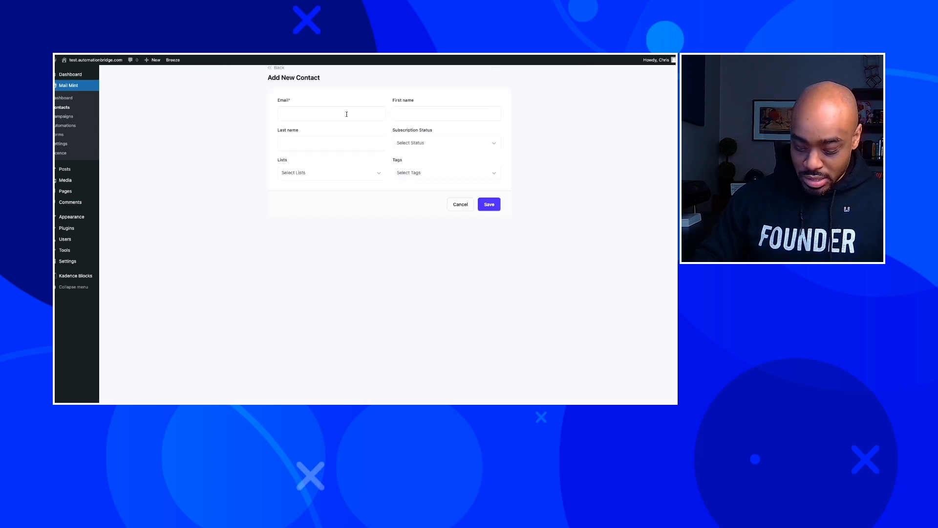
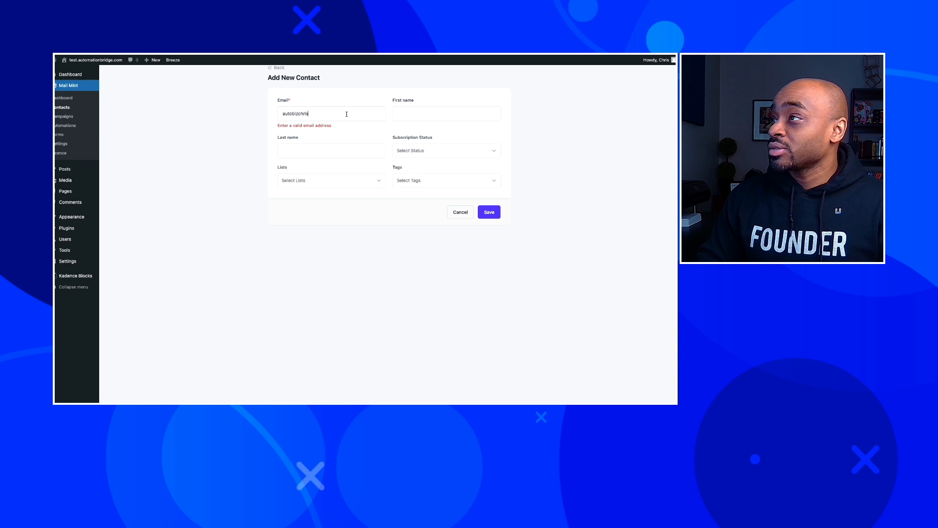
{"action": "key", "text": "Tab"}
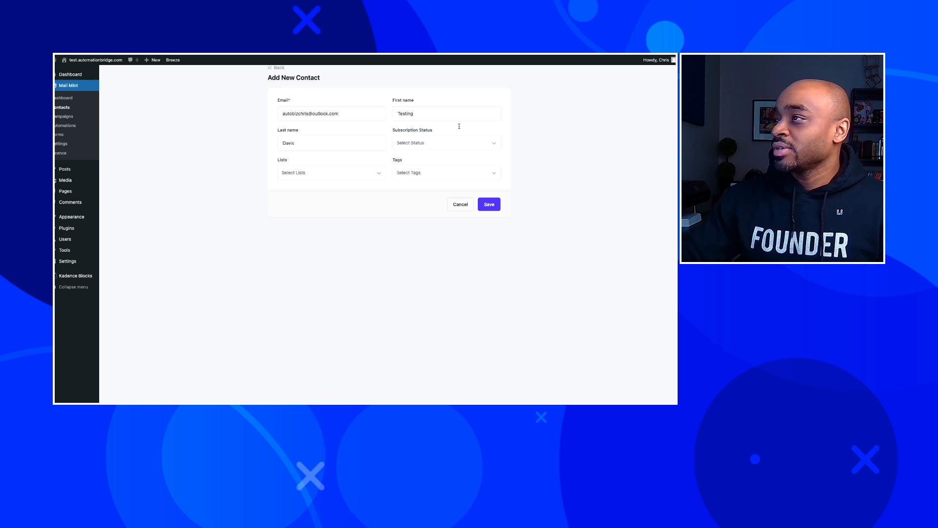
{"action": "left_click", "coordinate": [454, 146]}
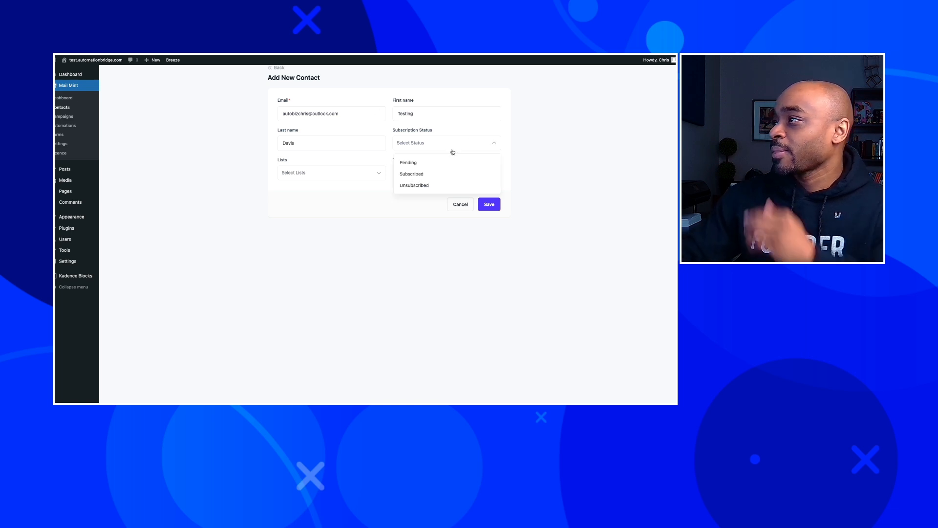
{"action": "left_click", "coordinate": [432, 176]}
Create the list Main List and assign the contact to it.
{"action": "left_click", "coordinate": [339, 181]}
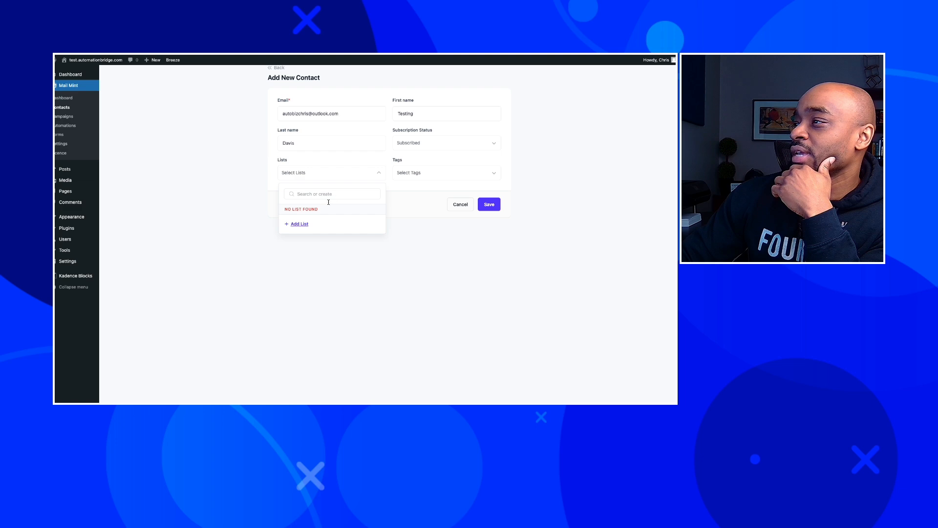
{"action": "left_click", "coordinate": [300, 224]}
{"action": "type", "text": "Main List"}
{"action": "left_click", "coordinate": [295, 244]}
{"action": "left_click", "coordinate": [332, 253]}
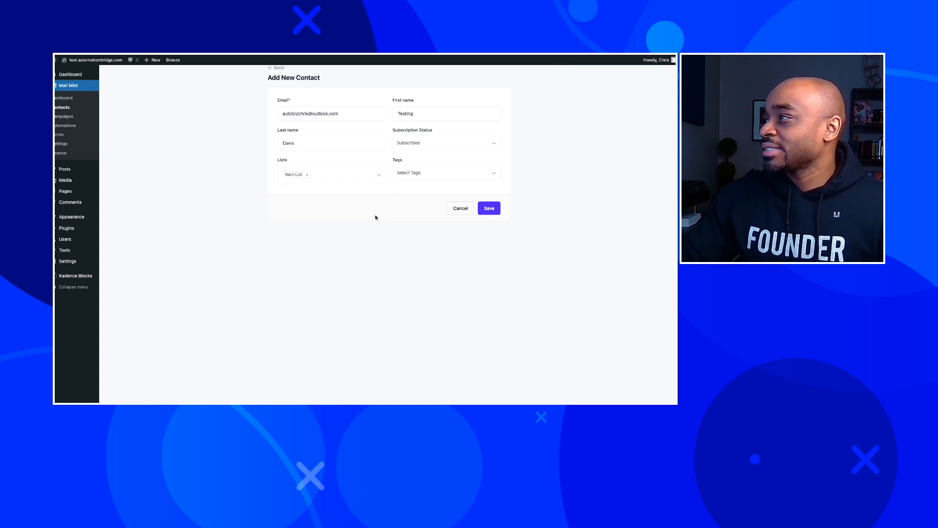
Create and assign the tag STATUS: Active, then save the contact.
{"action": "left_click", "coordinate": [423, 176]}
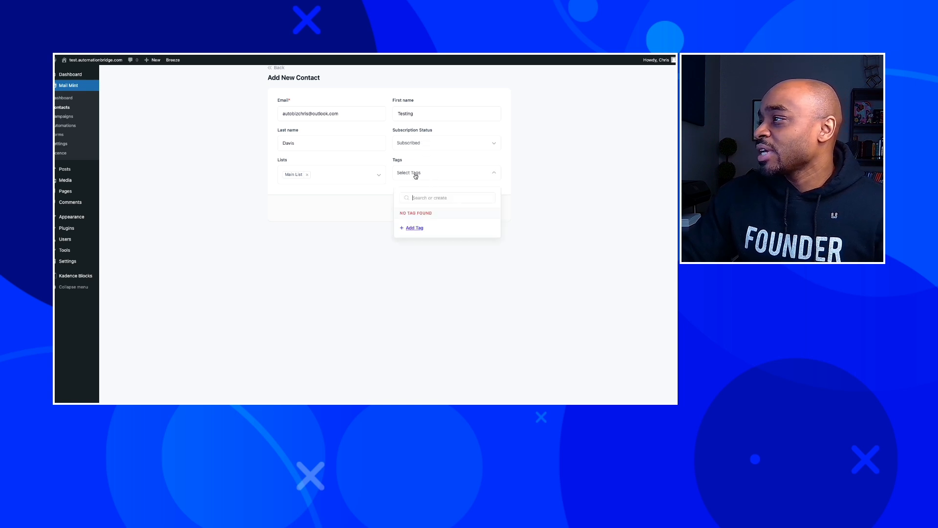
{"action": "left_click", "coordinate": [415, 228]}
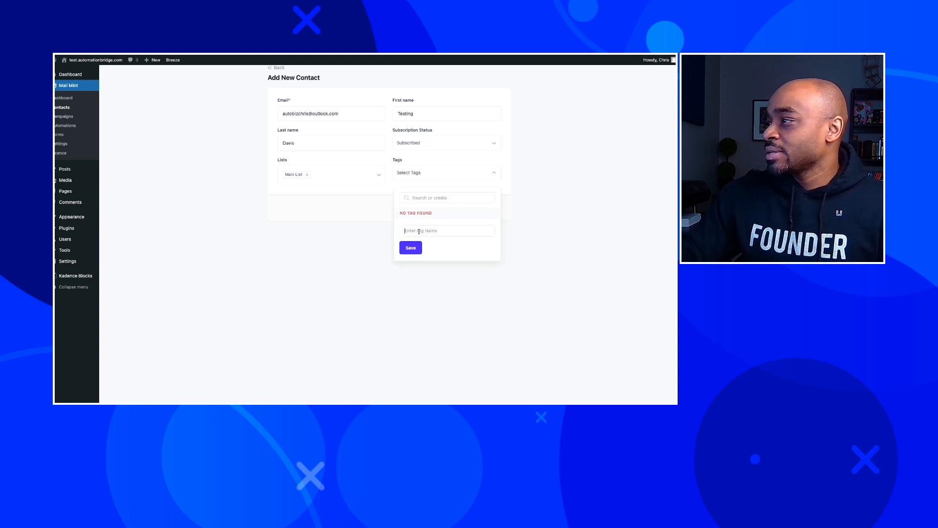
{"action": "type", "text": "A"}
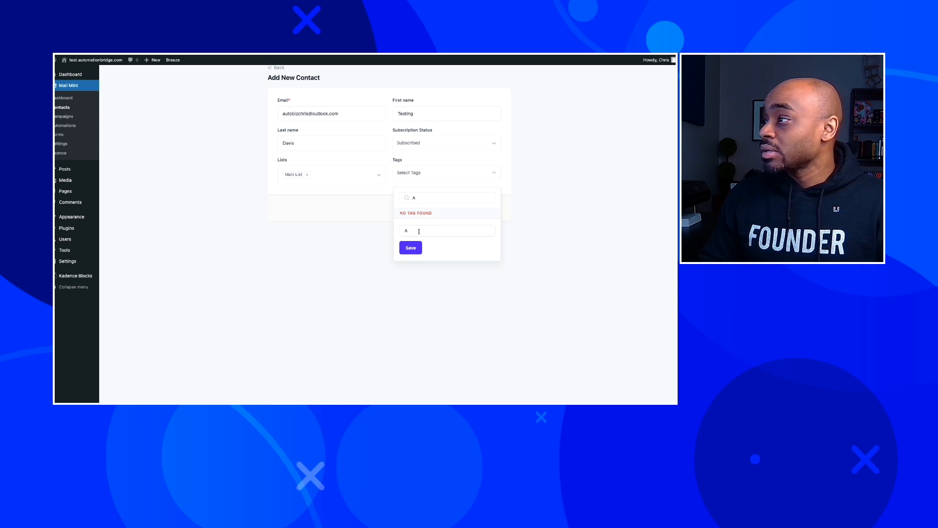
{"action": "type", "text": "TATUS: Active"}
{"action": "left_click", "coordinate": [411, 248]}
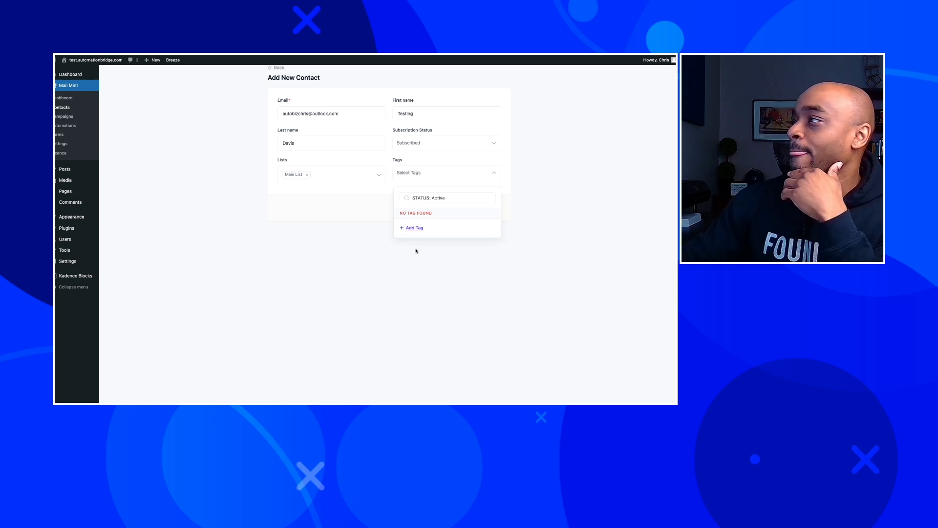
{"action": "left_click", "coordinate": [381, 251]}
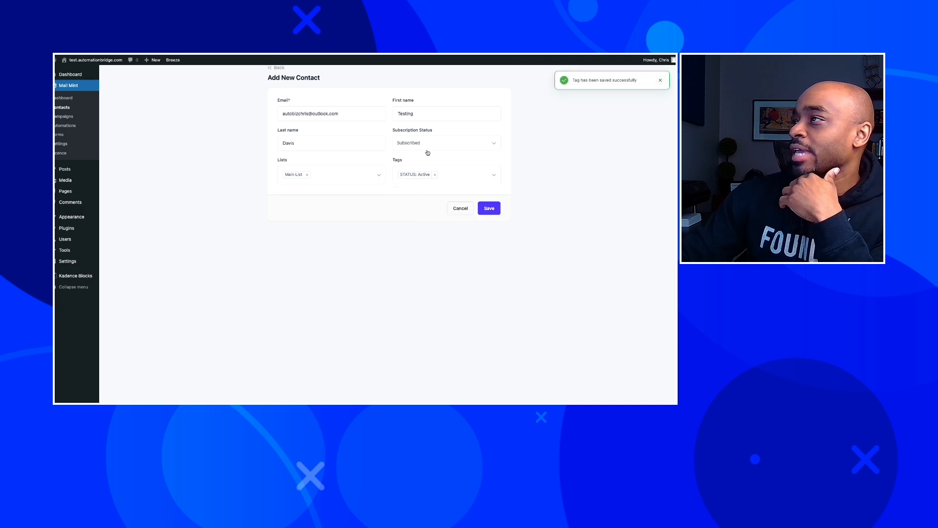
{"action": "left_click", "coordinate": [497, 209]}
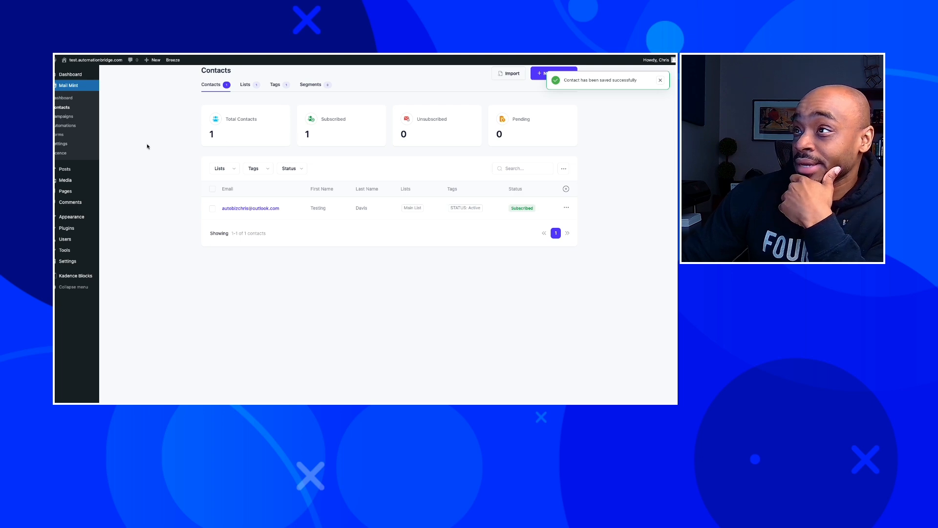
Browse a new segment's condition field types unsaved, then open the only contact's profile.
{"action": "left_click", "coordinate": [311, 84]}
{"action": "left_click", "coordinate": [529, 74]}
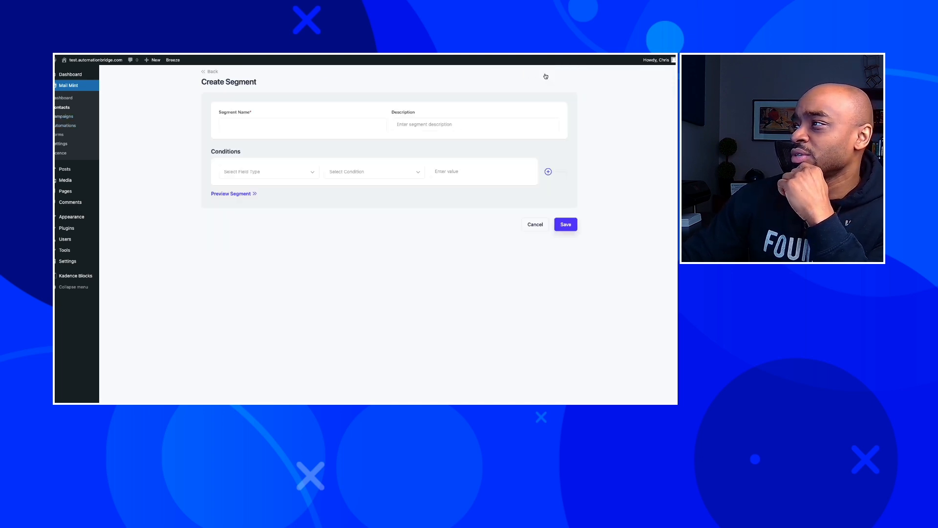
{"action": "left_click", "coordinate": [262, 175]}
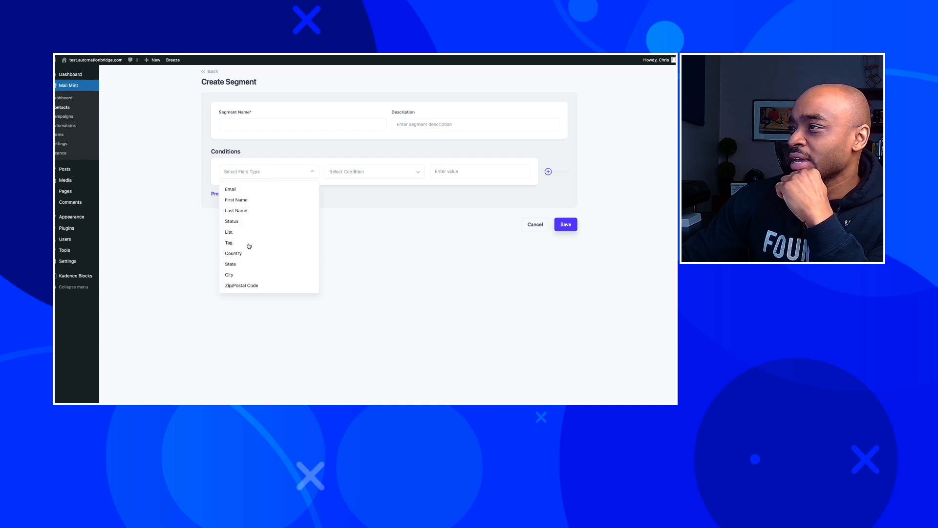
{"action": "left_click", "coordinate": [181, 232]}
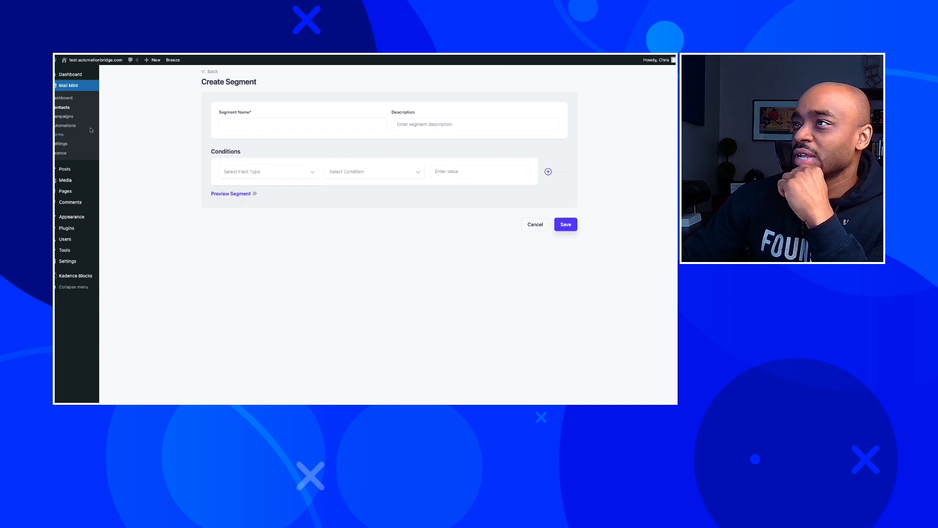
{"action": "left_click", "coordinate": [63, 107]}
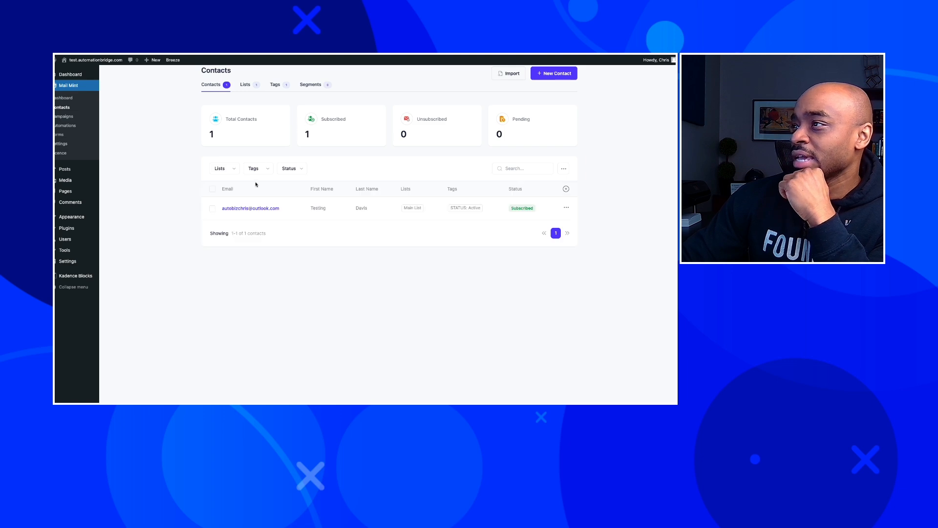
{"action": "left_click", "coordinate": [242, 208]}
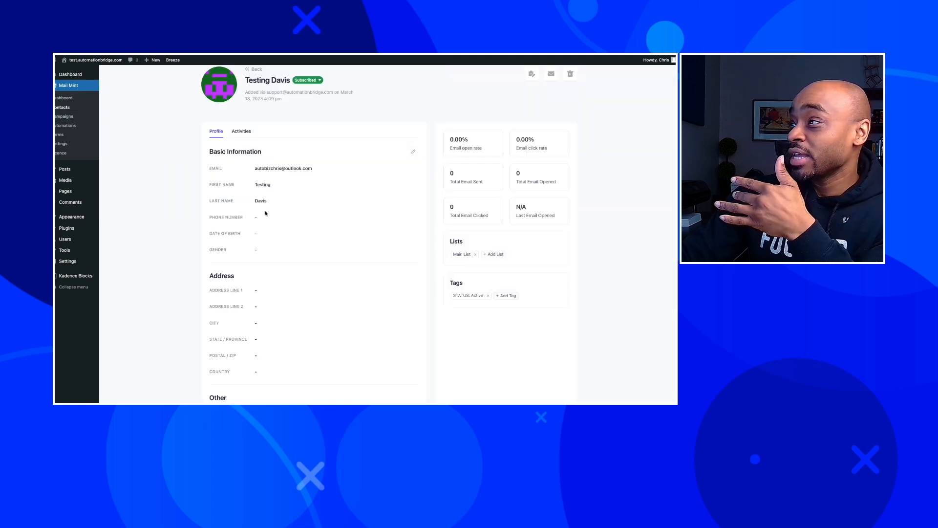
Try changing the business-owner answer, then open and close the contact's note panel.
{"action": "scroll", "coordinate": [253, 211], "scroll_direction": "down", "scroll_amount": 3}
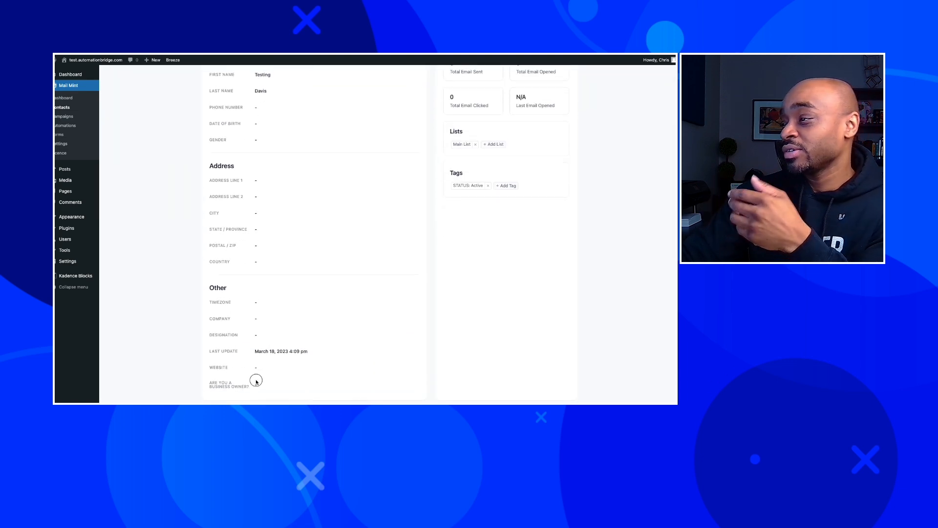
{"action": "left_click", "coordinate": [255, 386]}
{"action": "left_click", "coordinate": [231, 385]}
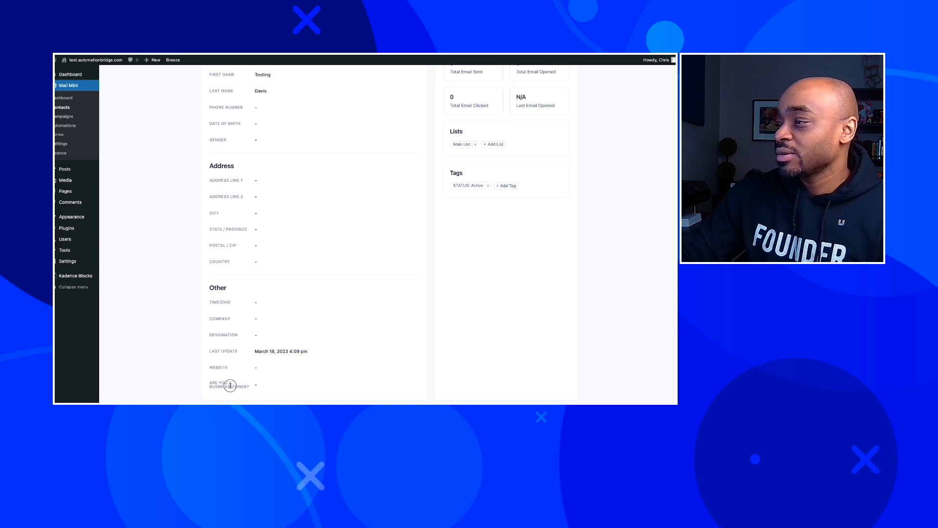
{"action": "scroll", "coordinate": [274, 385], "scroll_direction": "up", "scroll_amount": 1}
{"action": "scroll", "coordinate": [274, 386], "scroll_direction": "up", "scroll_amount": 3}
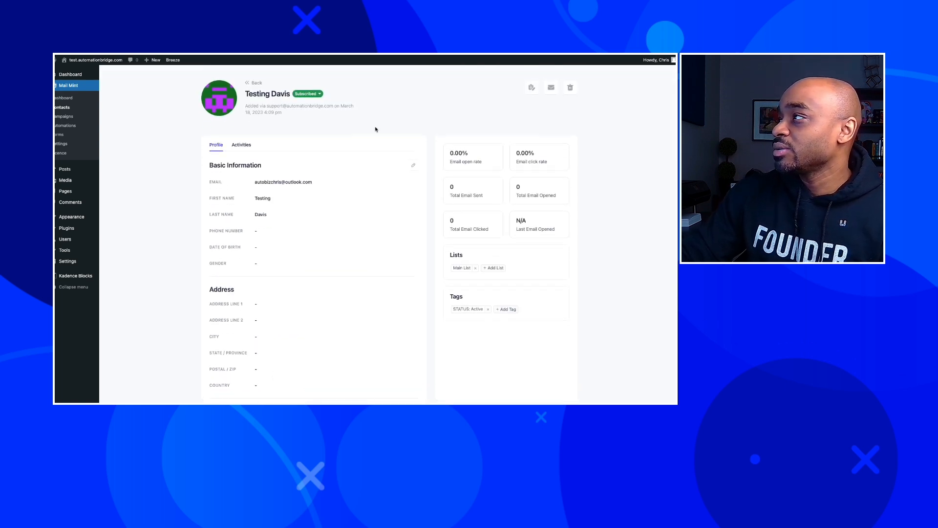
{"action": "left_click", "coordinate": [529, 88]}
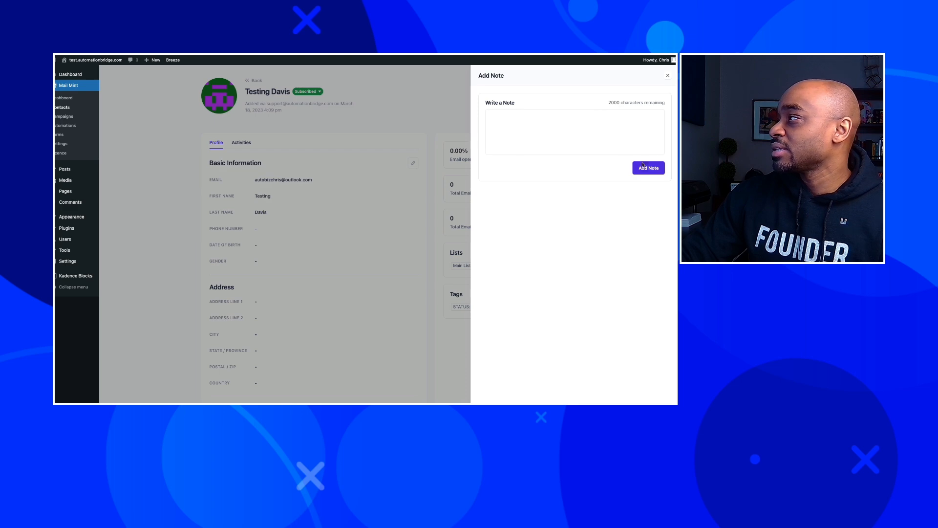
{"action": "left_click", "coordinate": [667, 75]}
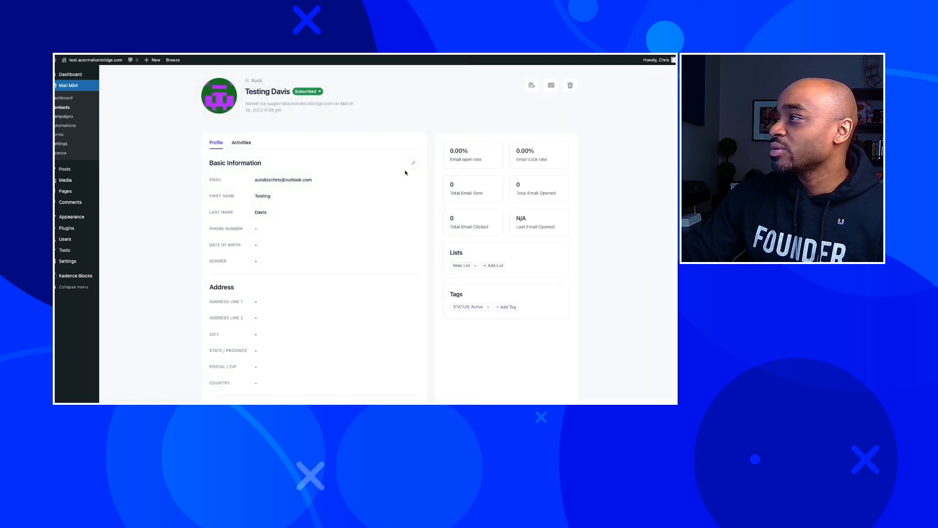
Edit Basic Information, set Are You a Business Owner? to Yes, save, and return to Contacts.
{"action": "left_click", "coordinate": [413, 163]}
{"action": "scroll", "coordinate": [354, 203], "scroll_direction": "down", "scroll_amount": 3}
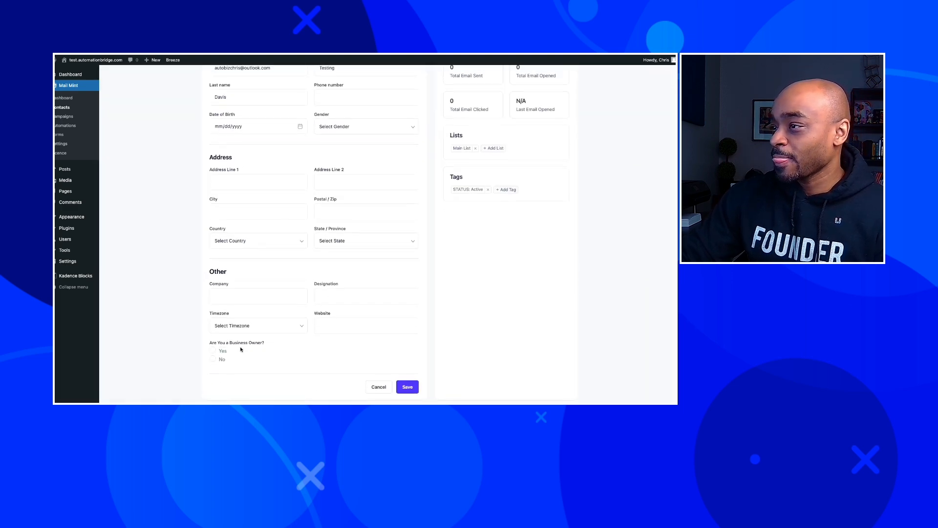
{"action": "left_click", "coordinate": [213, 351]}
{"action": "left_click", "coordinate": [409, 390]}
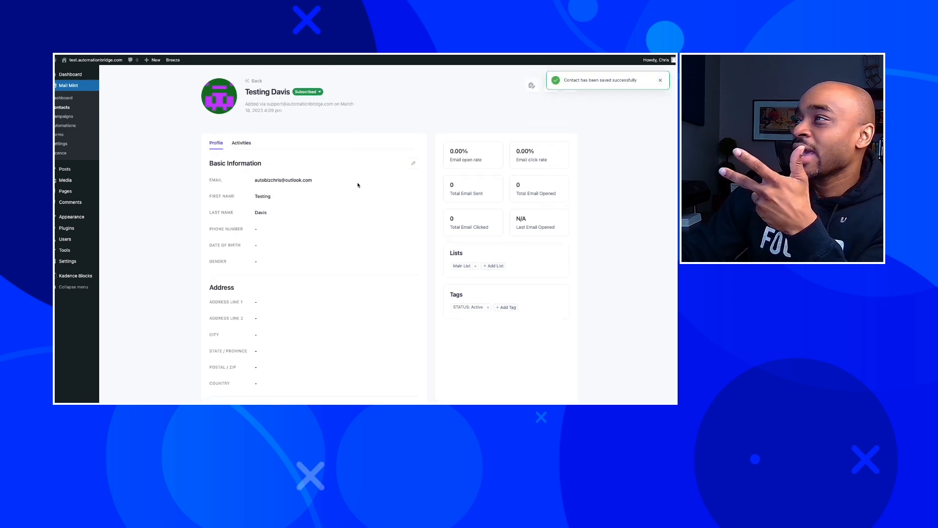
{"action": "left_click", "coordinate": [253, 80]}
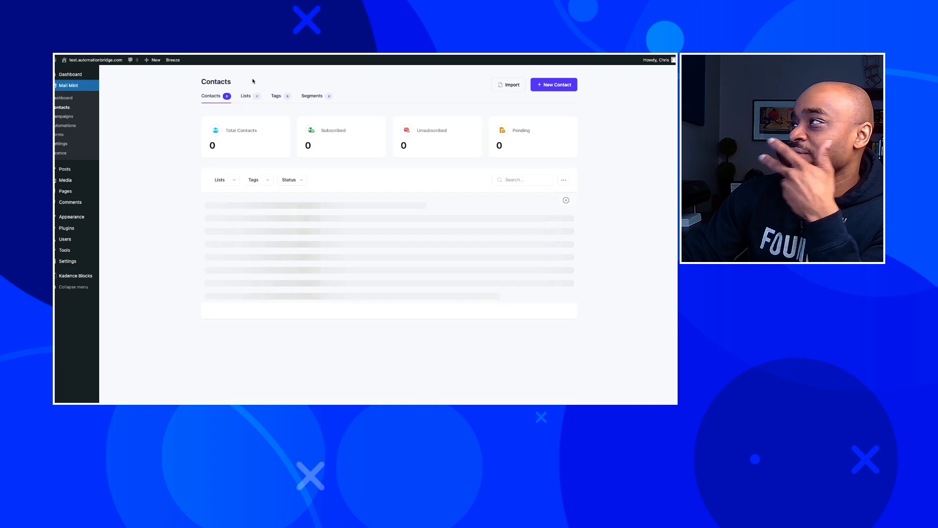
Start a new segment filtered on contact Status and browse its conditions and values.
{"action": "left_click", "coordinate": [315, 97]}
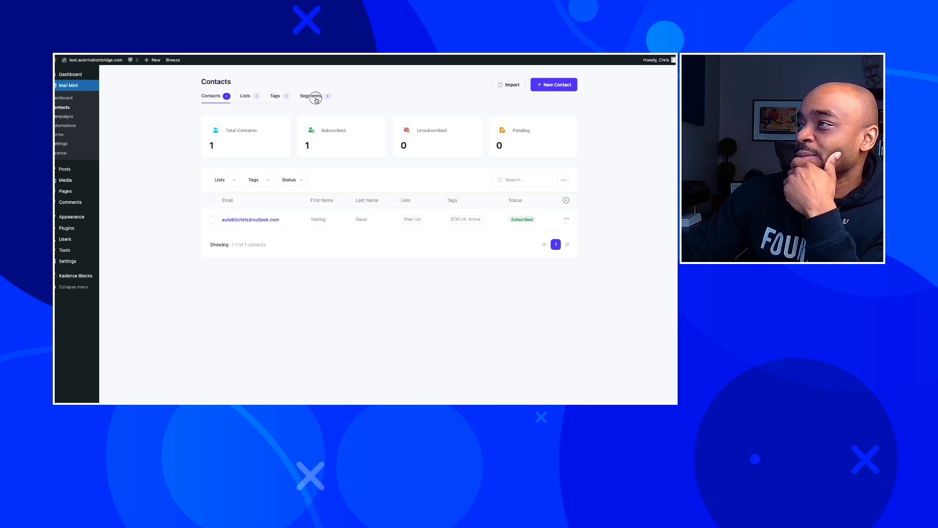
{"action": "left_click", "coordinate": [562, 87]}
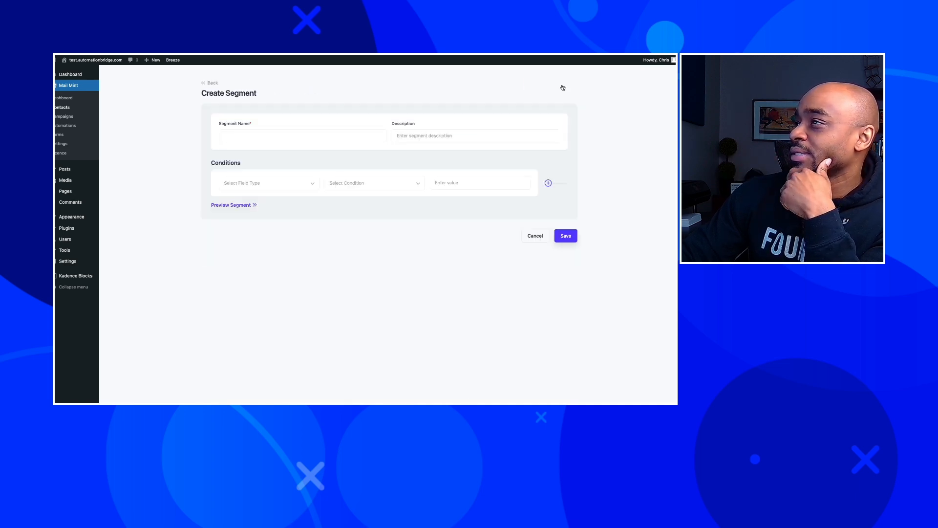
{"action": "left_click", "coordinate": [287, 189]}
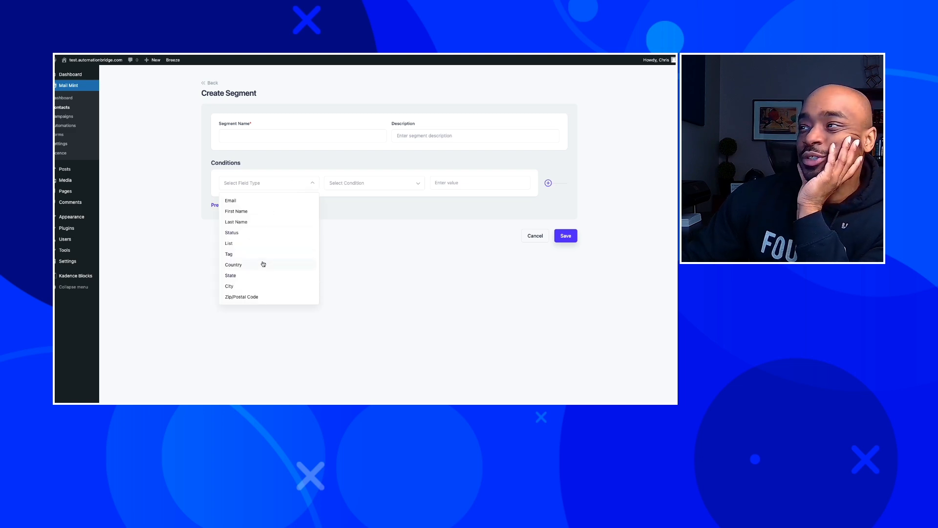
{"action": "left_click", "coordinate": [232, 233]}
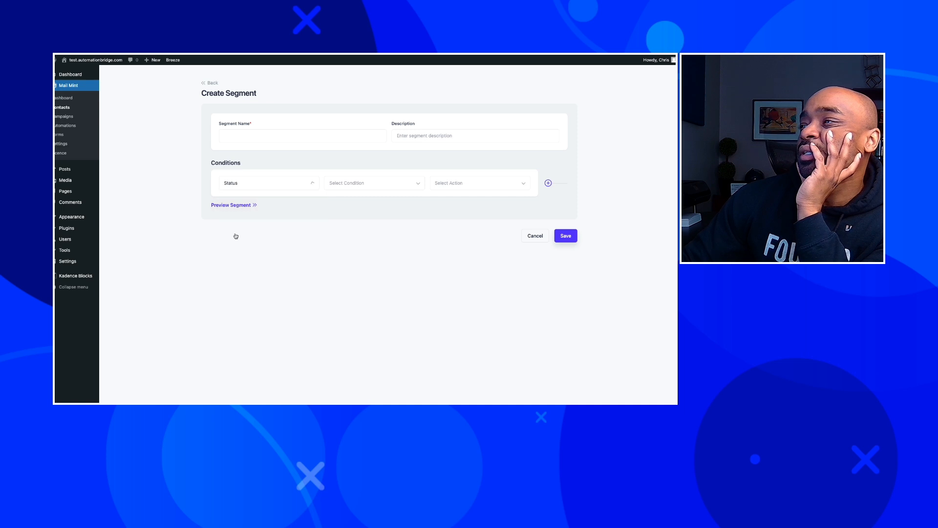
{"action": "left_click", "coordinate": [379, 184]}
{"action": "left_click", "coordinate": [448, 182]}
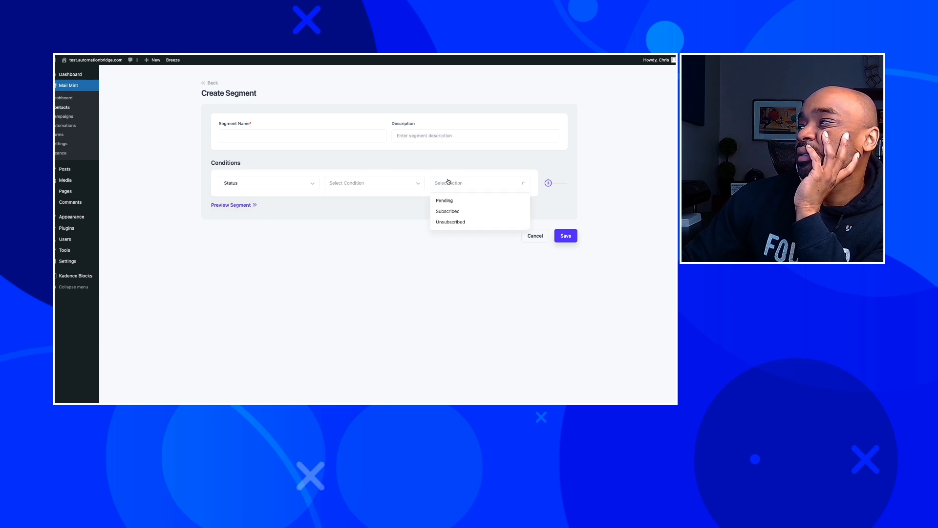
Recheck the filter field list, keeping Status, and leave the segment unsaved for Campaigns.
{"action": "left_click", "coordinate": [274, 179]}
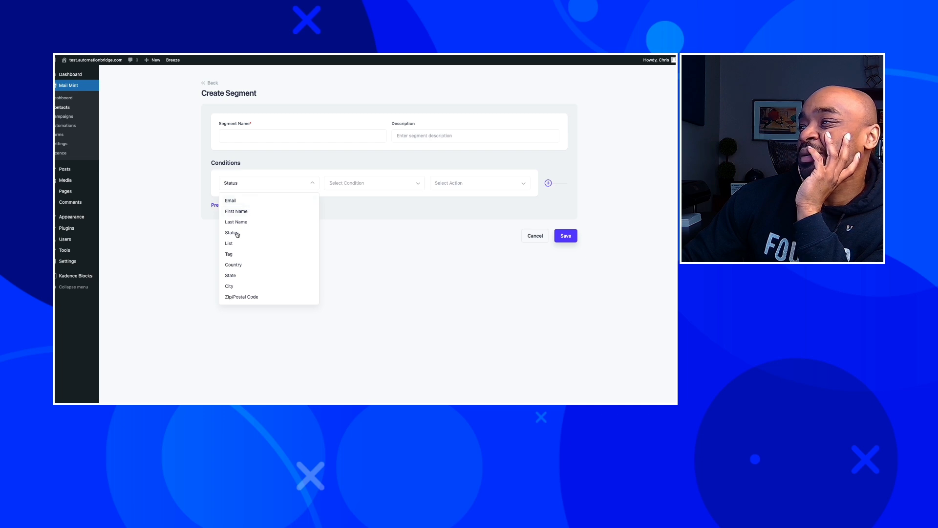
{"action": "left_click", "coordinate": [203, 249]}
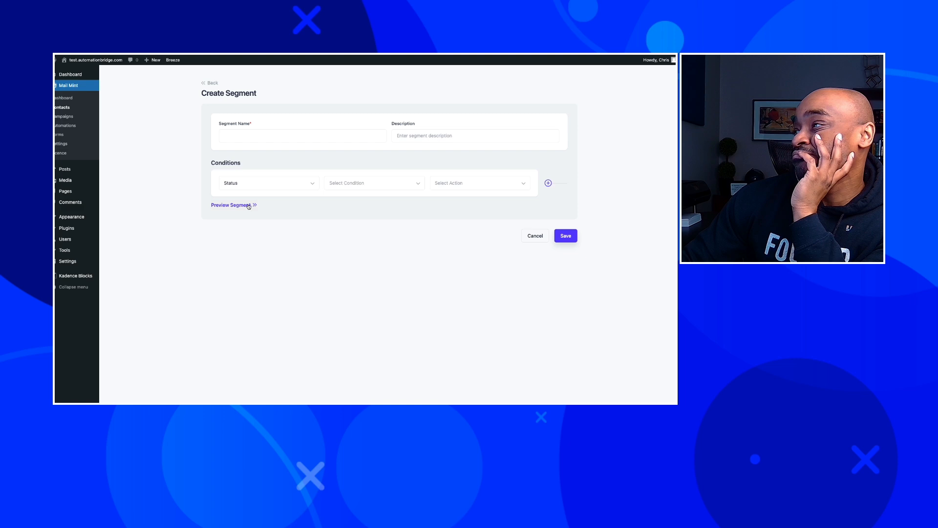
{"action": "left_click", "coordinate": [261, 187]}
{"action": "scroll", "coordinate": [279, 281], "scroll_direction": "down", "scroll_amount": 1}
{"action": "scroll", "coordinate": [279, 280], "scroll_direction": "up", "scroll_amount": 2}
{"action": "scroll", "coordinate": [279, 279], "scroll_direction": "down", "scroll_amount": 2}
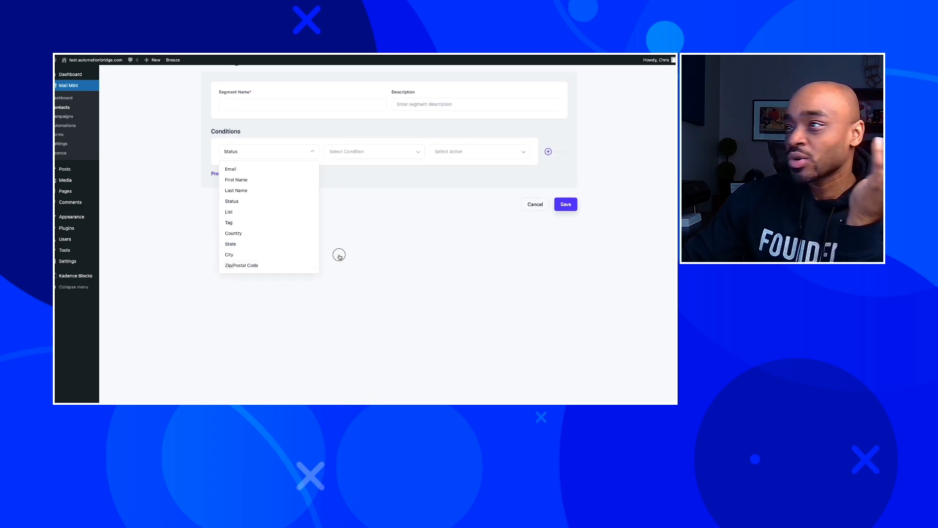
{"action": "left_click", "coordinate": [321, 233]}
{"action": "left_click", "coordinate": [64, 116]}
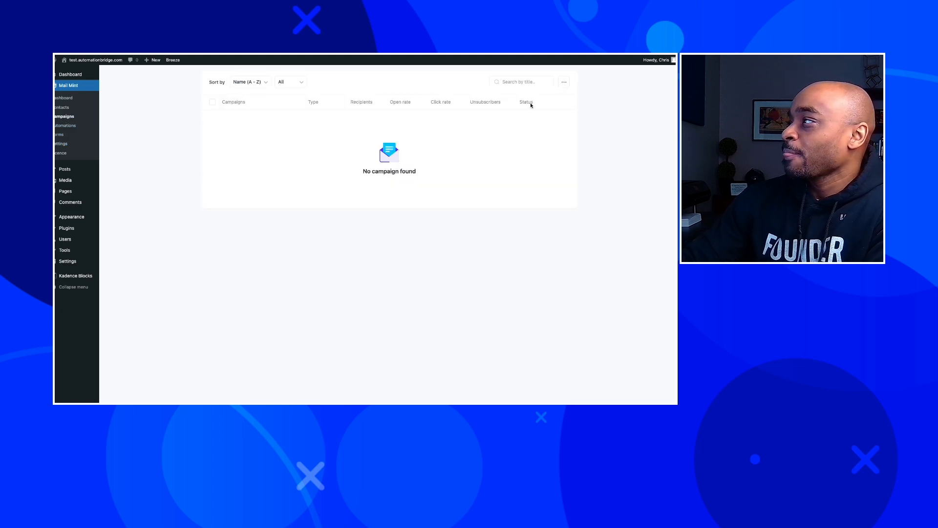
Check the campaign bulk actions, then start a new email campaign.
{"action": "left_click", "coordinate": [564, 83]}
{"action": "left_click", "coordinate": [563, 85]}
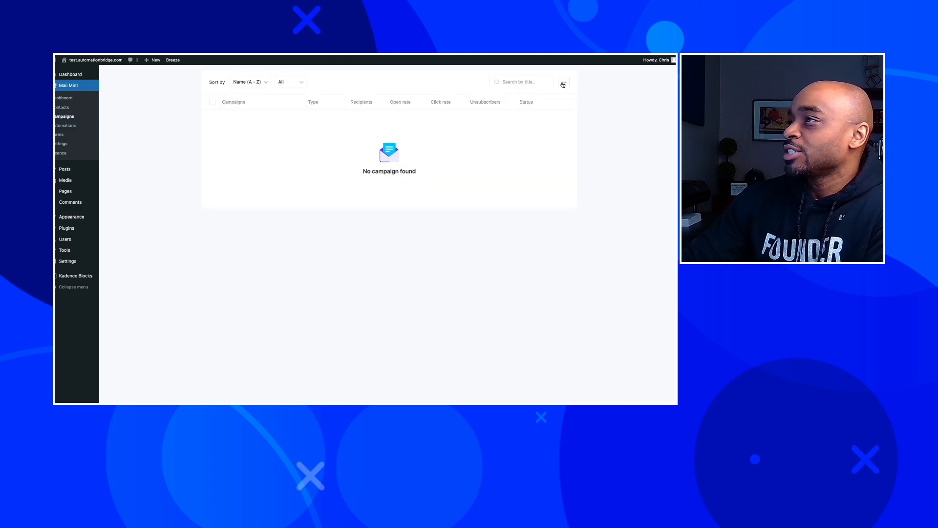
{"action": "scroll", "coordinate": [264, 156], "scroll_direction": "up", "scroll_amount": 1}
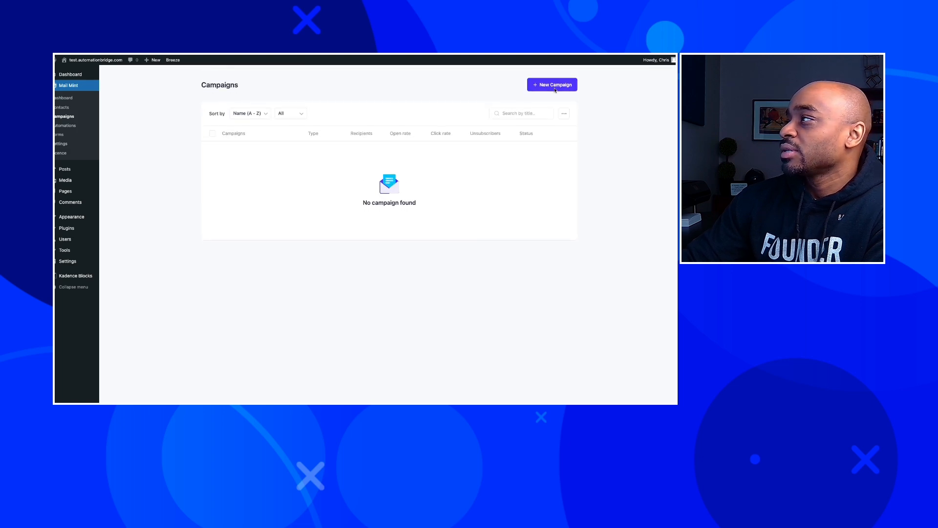
{"action": "left_click", "coordinate": [556, 86]}
{"action": "left_click", "coordinate": [289, 306]}
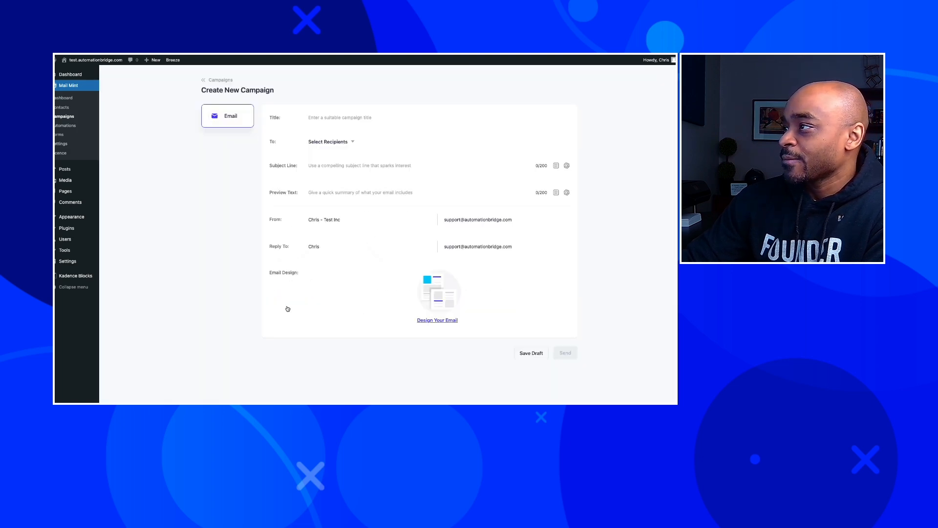
Title the campaign 'First Test' and try the AI subject generator, dismissing its OpenAI prompt.
{"action": "left_click", "coordinate": [340, 120]}
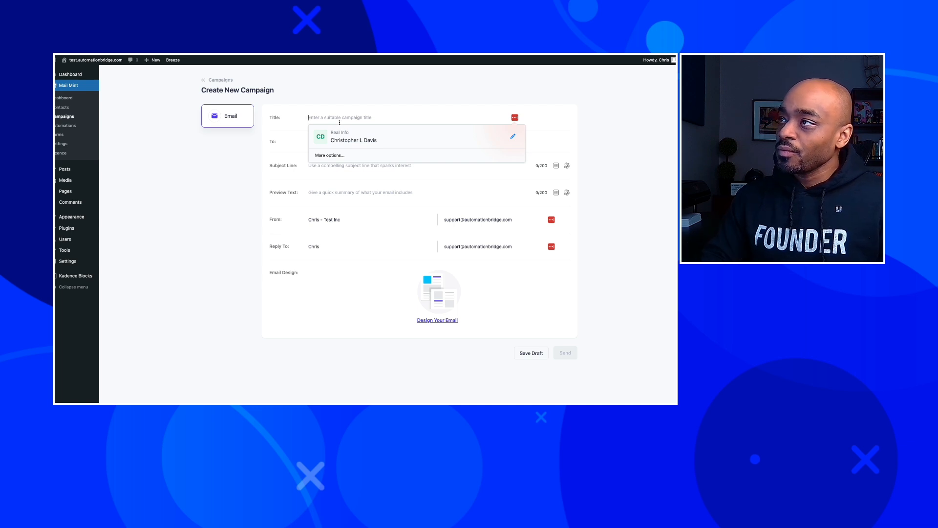
{"action": "type", "text": "First Test"}
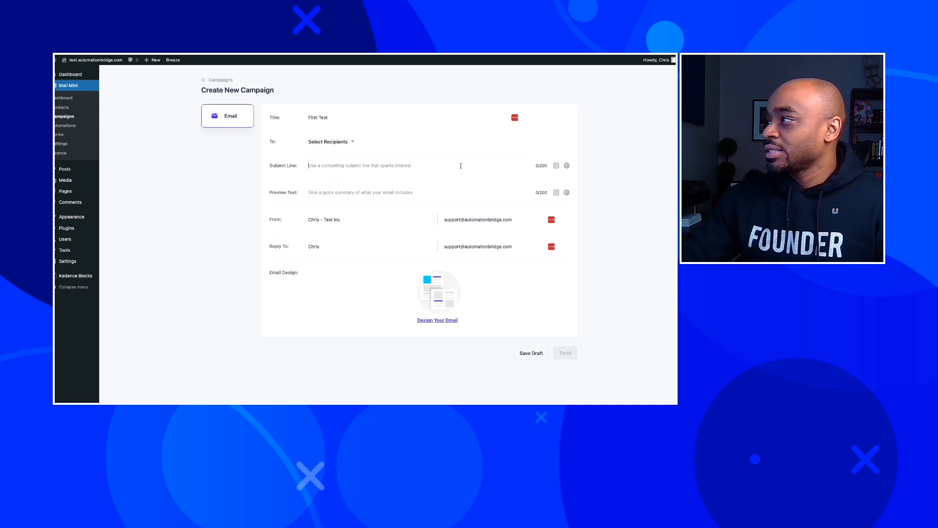
{"action": "left_click", "coordinate": [567, 166]}
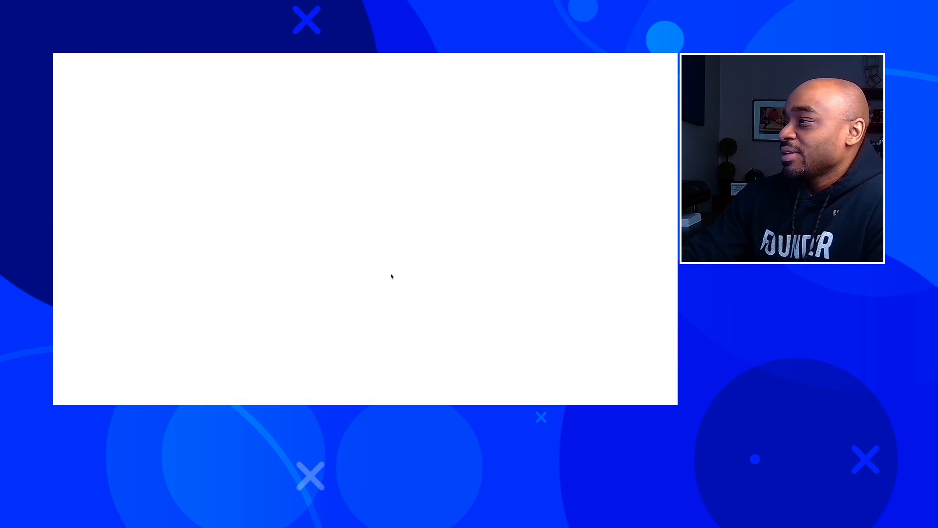
{"action": "left_click", "coordinate": [389, 273]}
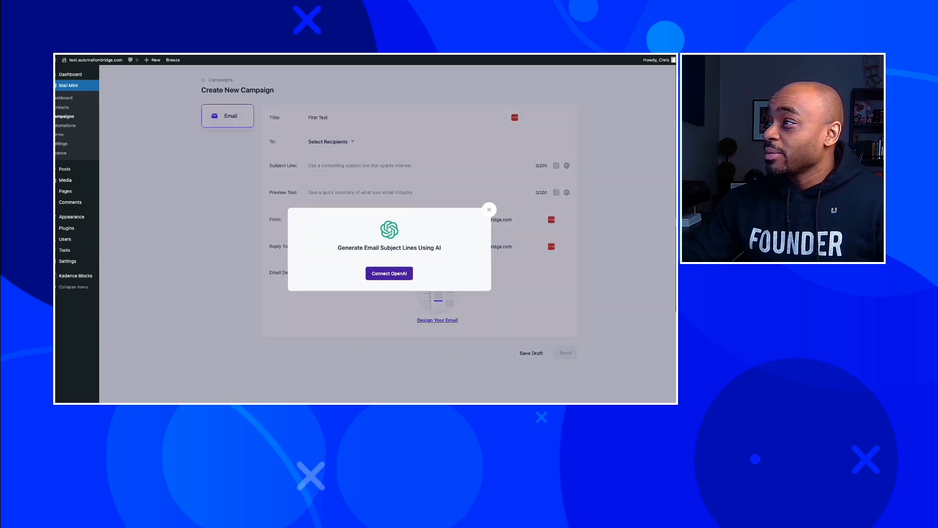
{"action": "left_click", "coordinate": [489, 209]}
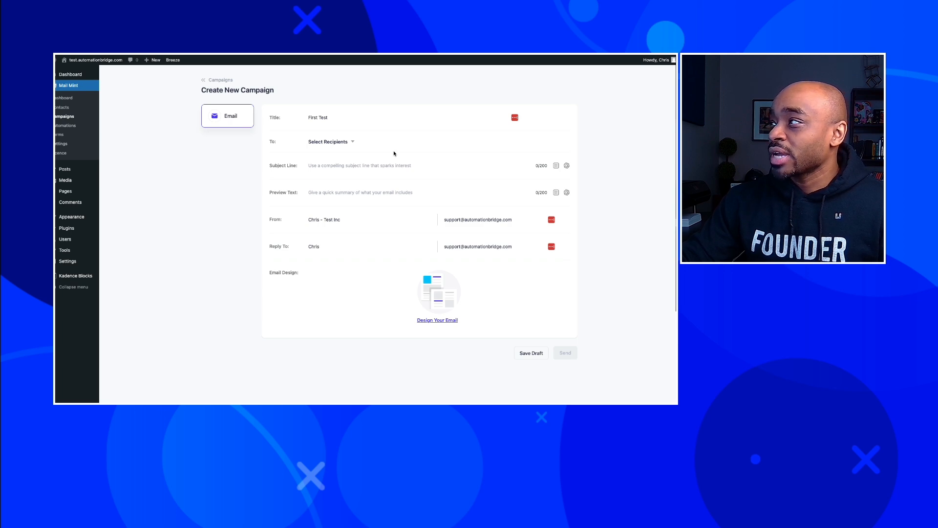
{"action": "left_click", "coordinate": [567, 166]}
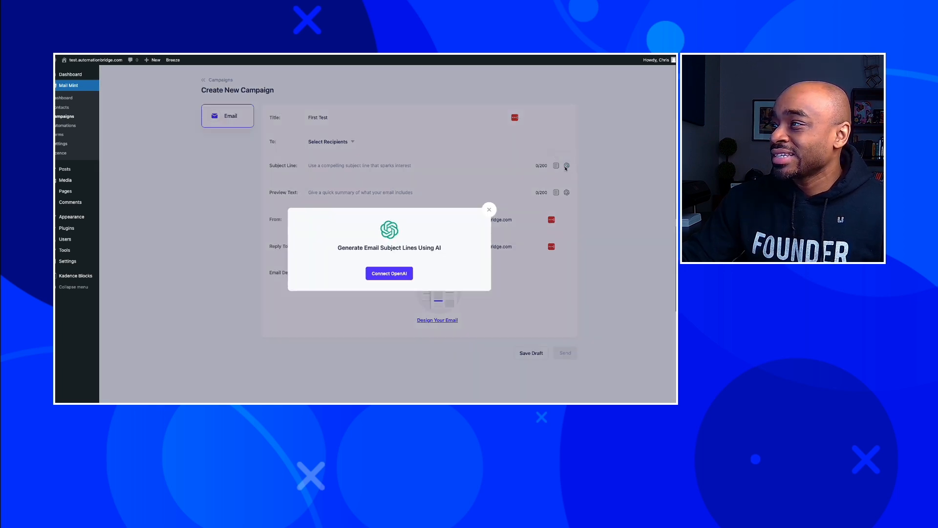
{"action": "left_click", "coordinate": [489, 210]}
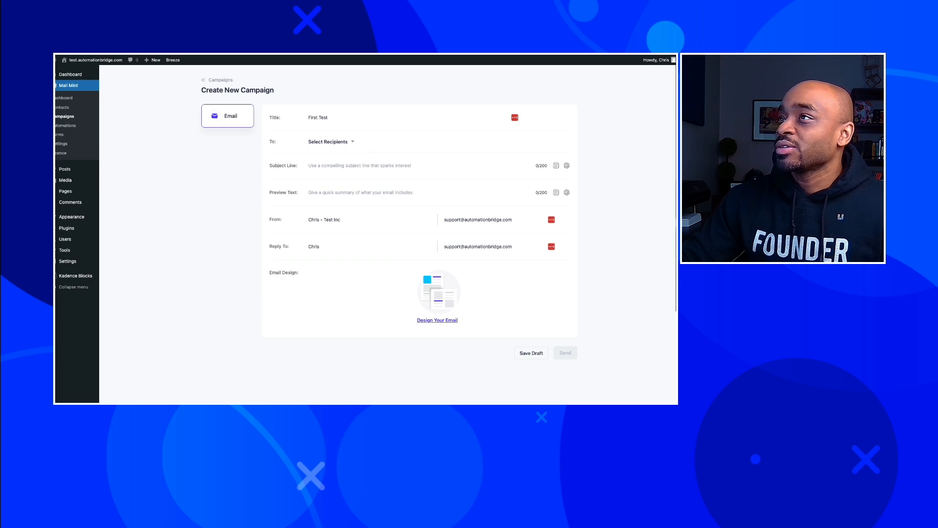
Reload the campaign form, discarding changes, and title it 'Test Email'.
{"action": "key", "text": "super+r"}
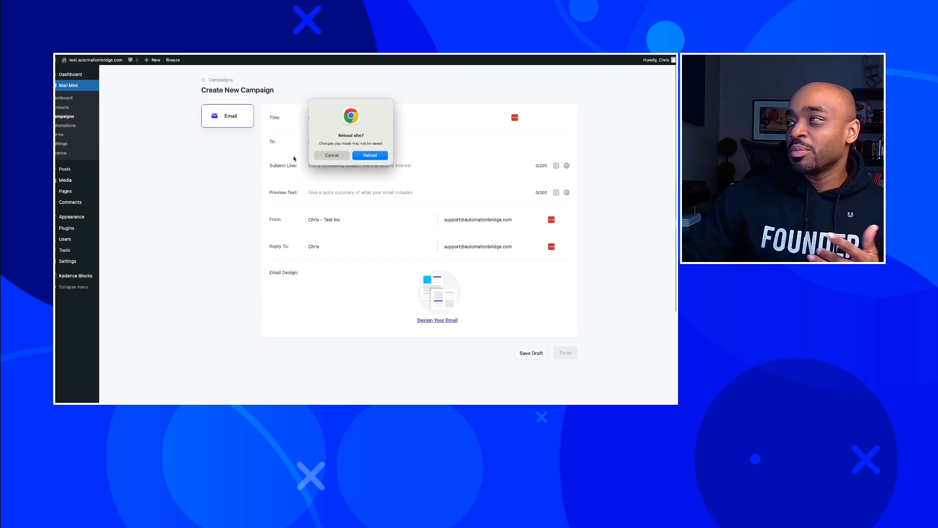
{"action": "left_click", "coordinate": [377, 155]}
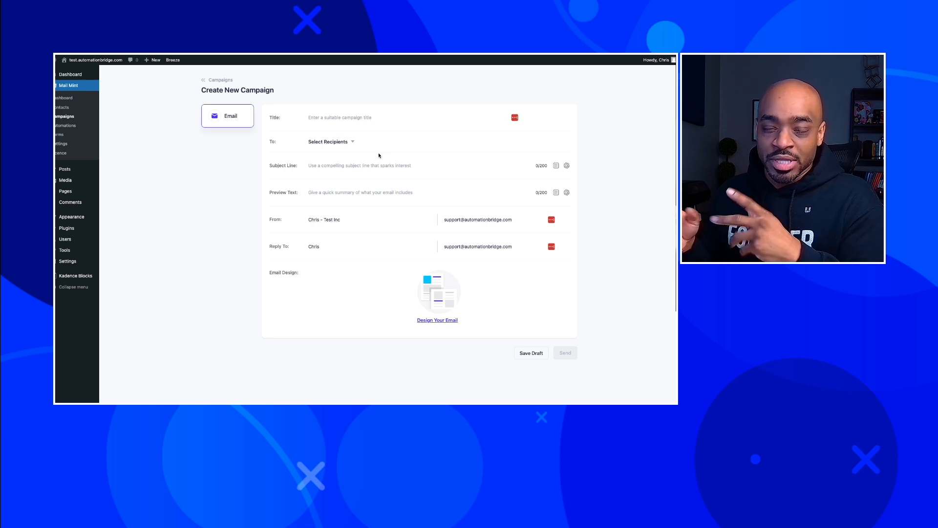
{"action": "left_click", "coordinate": [349, 117]}
{"action": "type", "text": "Test"}
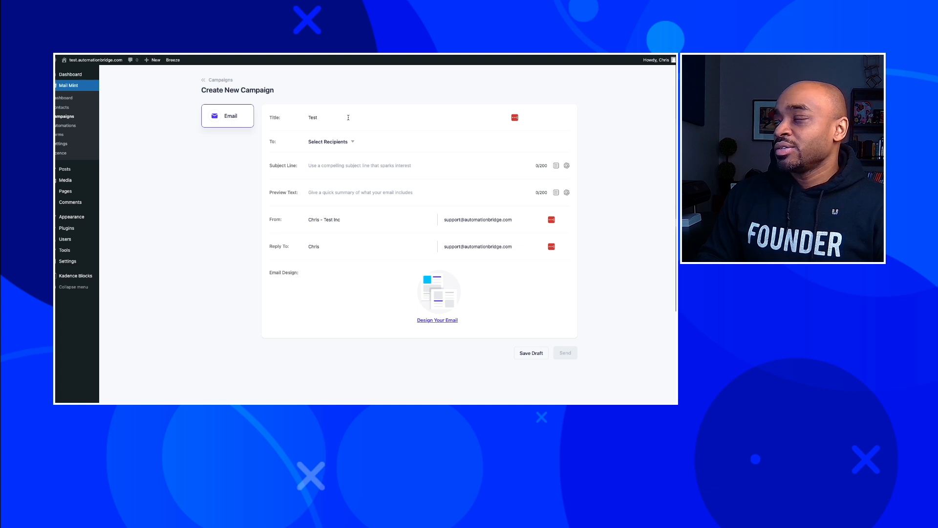
{"action": "type", "text": " Email"}
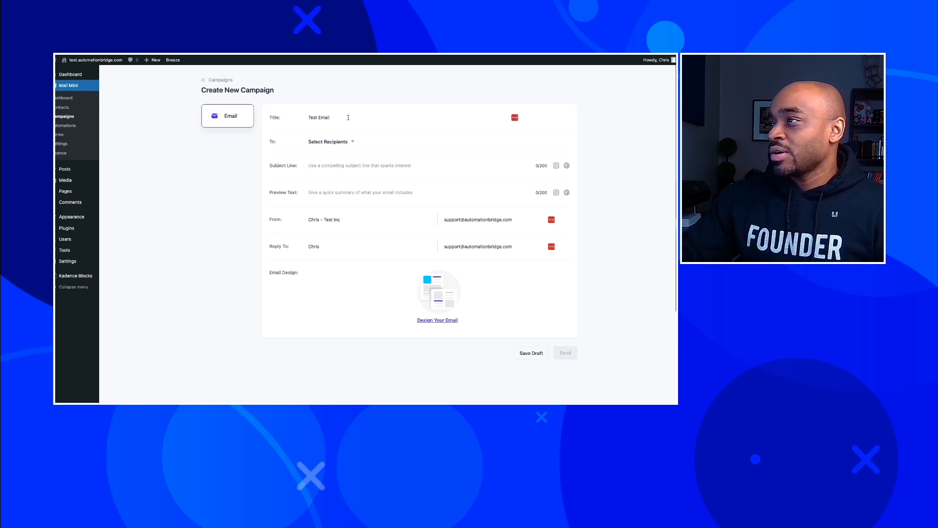
Ask the AI generator for subject lines about a new product teaching landing-page building.
{"action": "left_click", "coordinate": [567, 165]}
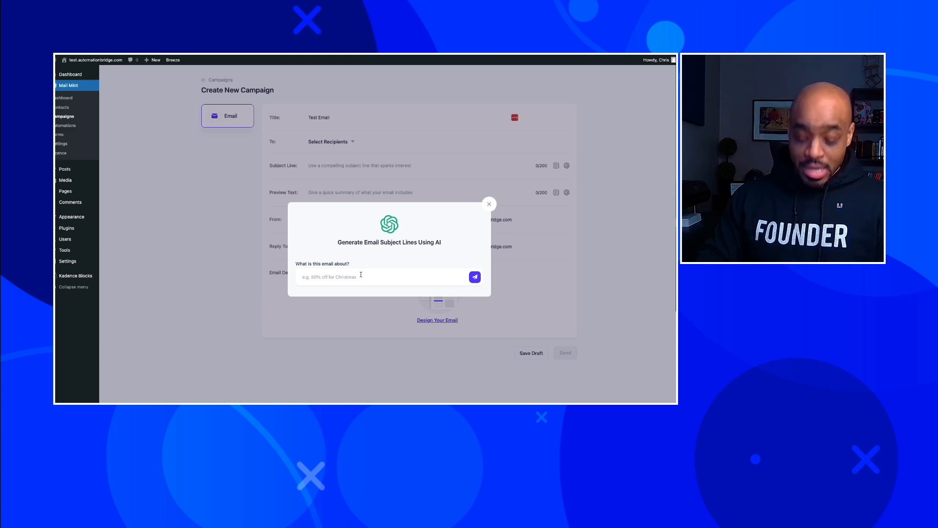
{"action": "type", "text": "New product for marketers that tea"}
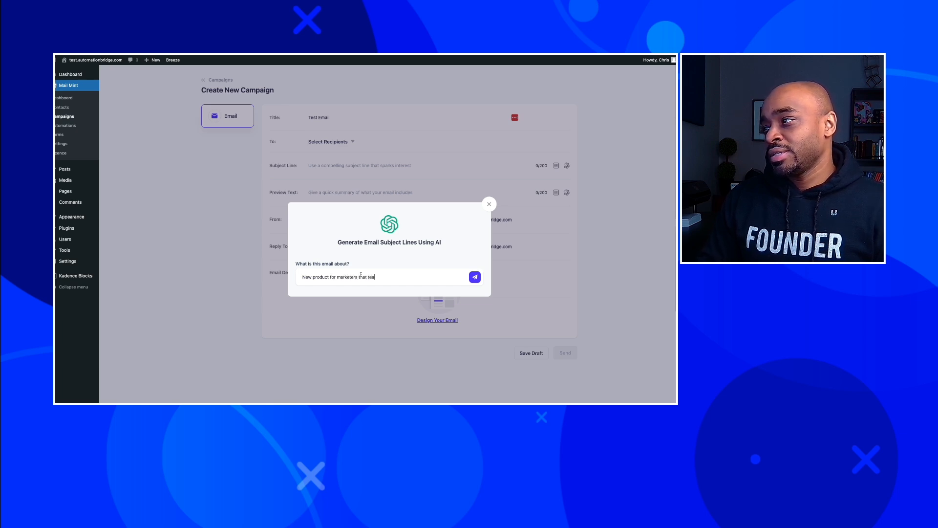
{"action": "type", "text": "ches them"}
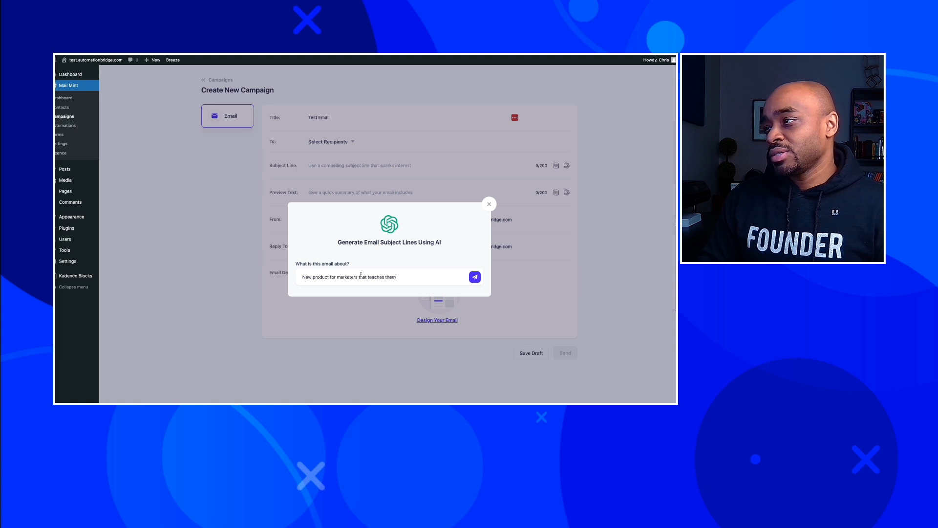
{"action": "type", "text": " how to build landing pages"}
{"action": "key", "text": "Return"}
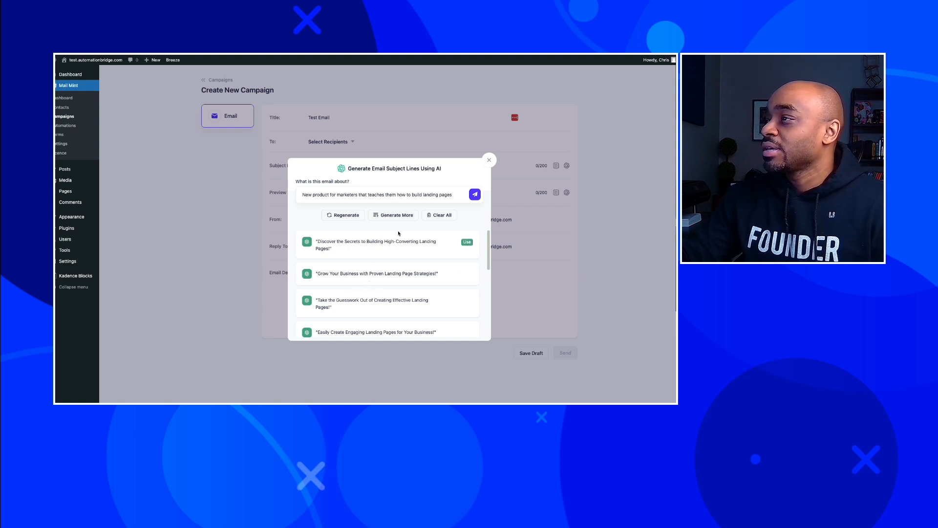
Generate another batch of AI subject-line suggestions and scroll through them.
{"action": "left_click", "coordinate": [404, 215]}
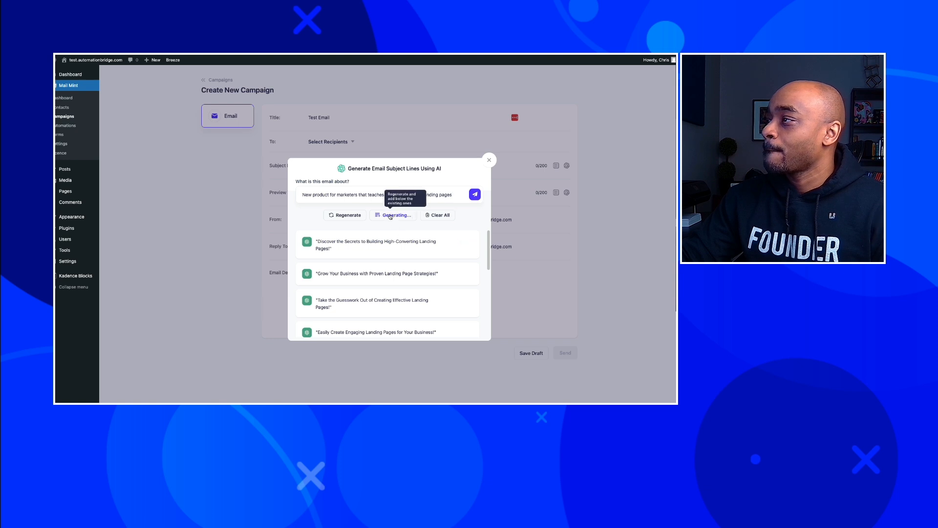
{"action": "scroll", "coordinate": [404, 215], "scroll_direction": "down", "scroll_amount": 1}
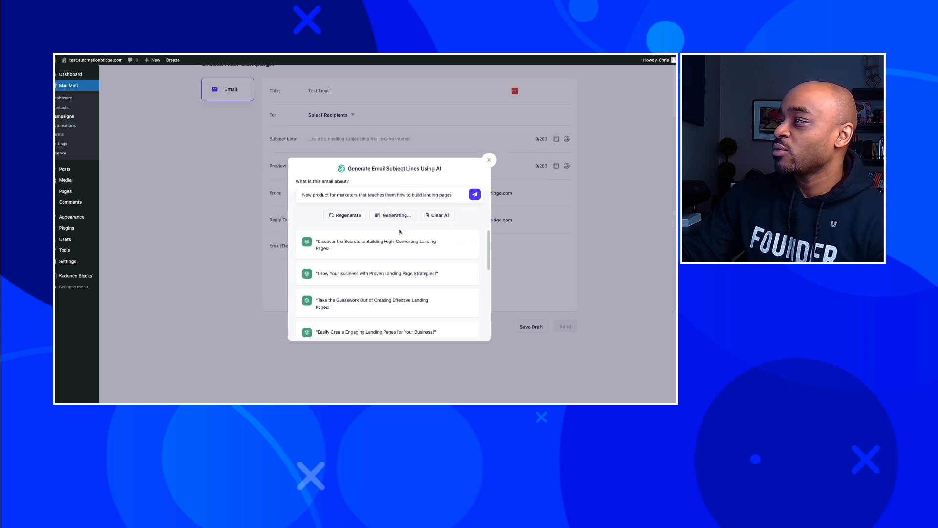
{"action": "scroll", "coordinate": [466, 247], "scroll_direction": "down", "scroll_amount": 2}
{"action": "scroll", "coordinate": [465, 247], "scroll_direction": "down", "scroll_amount": 3}
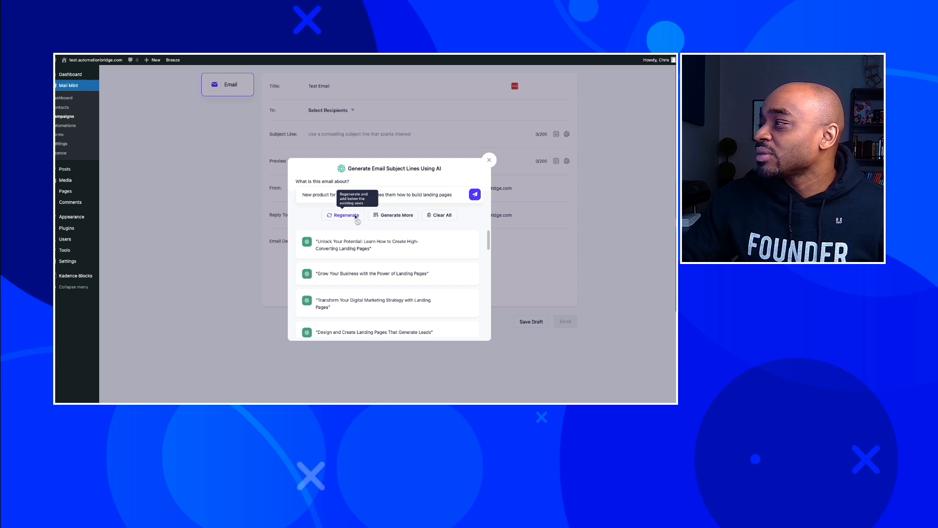
{"action": "scroll", "coordinate": [371, 252], "scroll_direction": "down", "scroll_amount": 1}
{"action": "scroll", "coordinate": [371, 253], "scroll_direction": "down", "scroll_amount": 5}
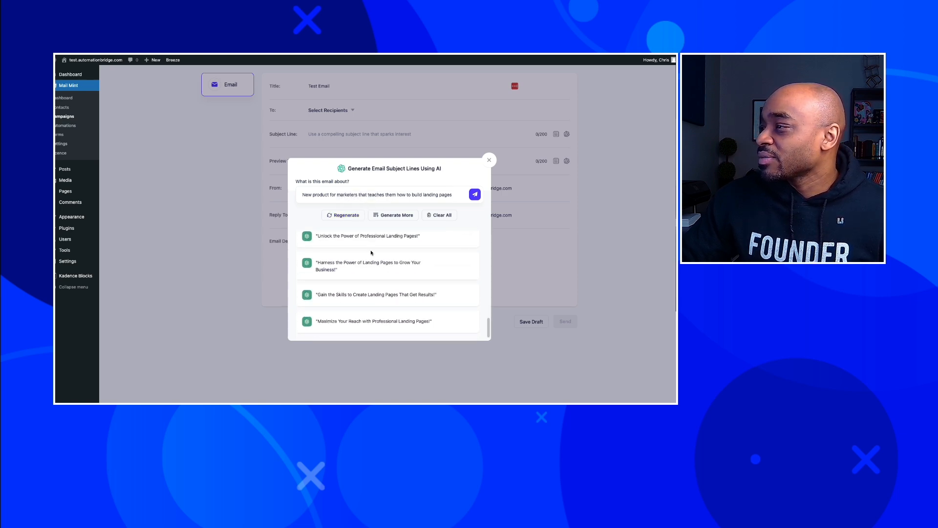
{"action": "scroll", "coordinate": [364, 293], "scroll_direction": "up", "scroll_amount": 3}
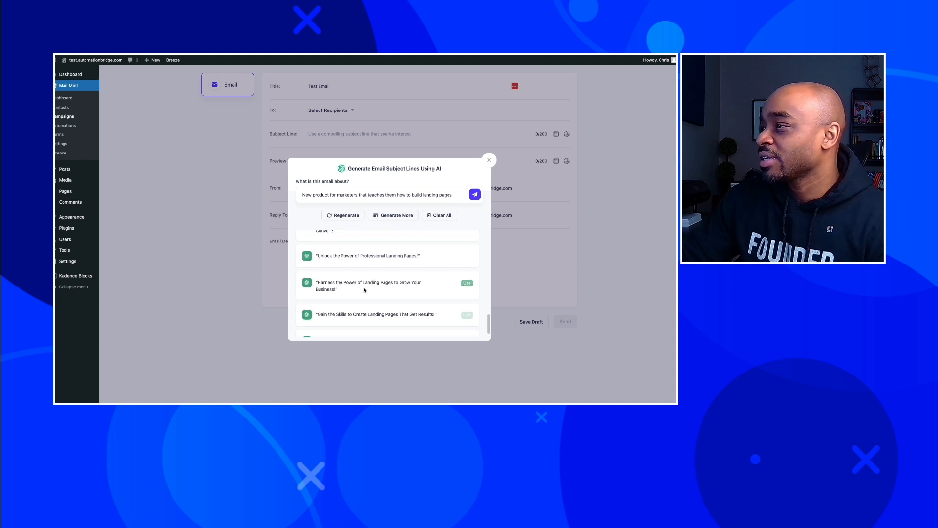
{"action": "scroll", "coordinate": [361, 280], "scroll_direction": "down", "scroll_amount": 2}
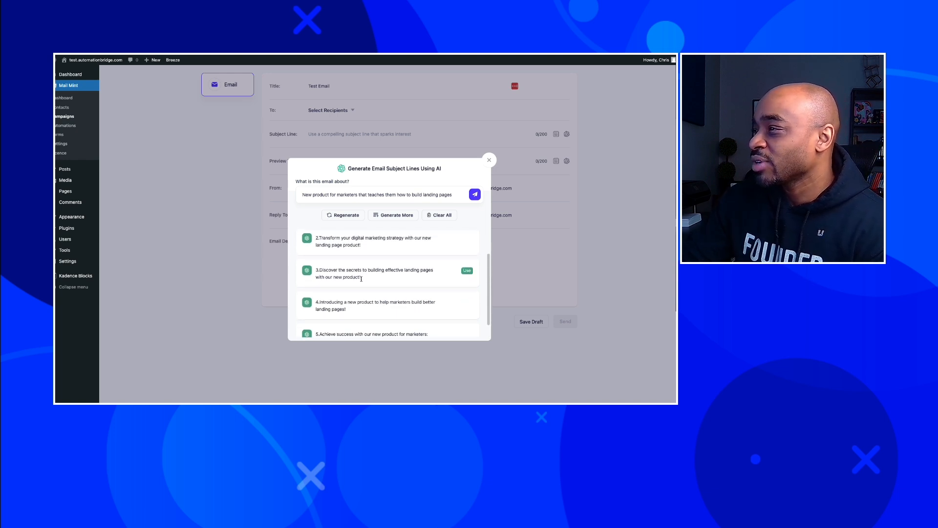
{"action": "scroll", "coordinate": [362, 280], "scroll_direction": "up", "scroll_amount": 5}
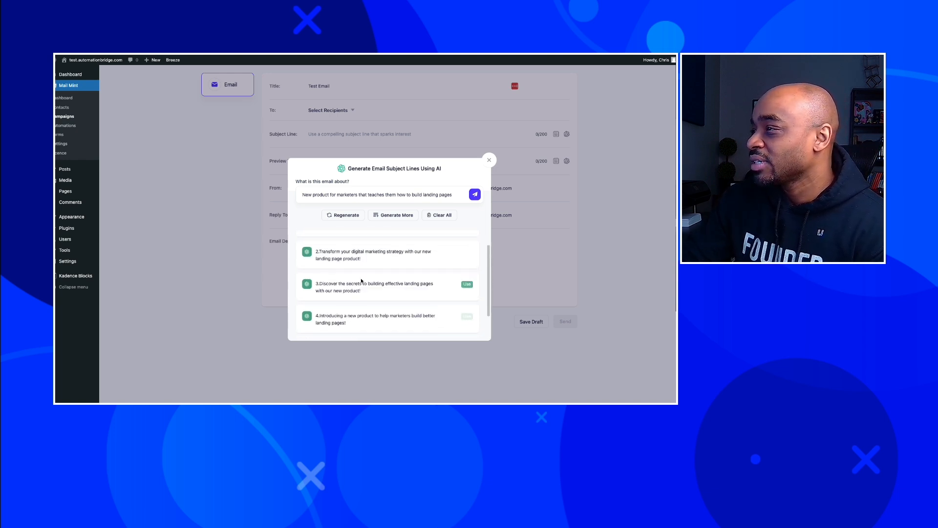
{"action": "scroll", "coordinate": [362, 281], "scroll_direction": "down", "scroll_amount": 3}
{"action": "scroll", "coordinate": [362, 280], "scroll_direction": "up", "scroll_amount": 2}
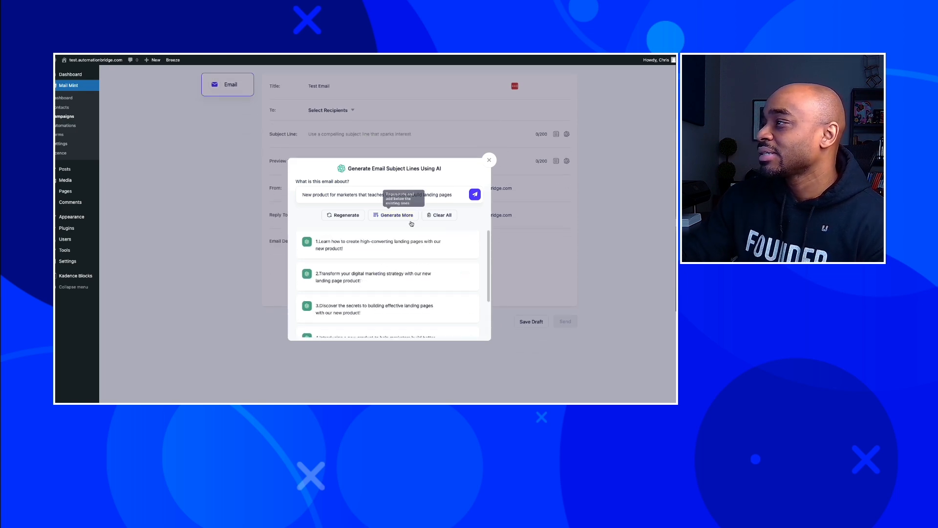
Add 'using the least amount of words as possible' to the prompt and apply 'Build Better Landing Pages Now'.
{"action": "left_click", "coordinate": [454, 197]}
{"action": "type", "text": "using hte l"}
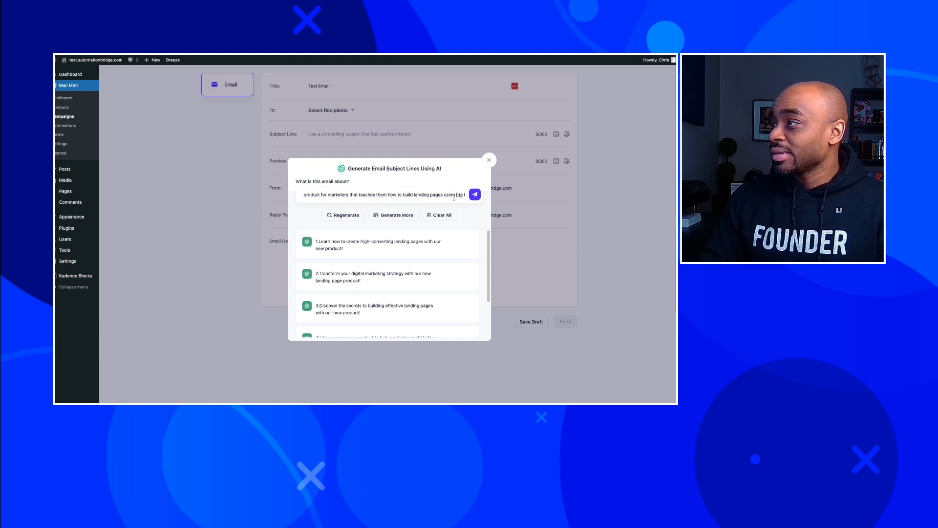
{"action": "key", "text": "BackSpace"}
{"action": "key", "text": "BackSpace"}
{"action": "type", "text": "the least"}
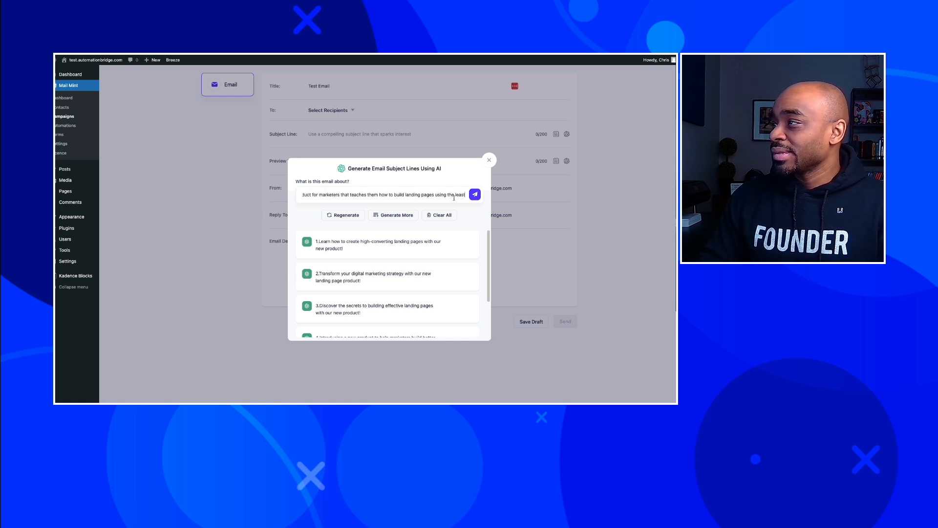
{"action": "type", "text": " amount of wor"}
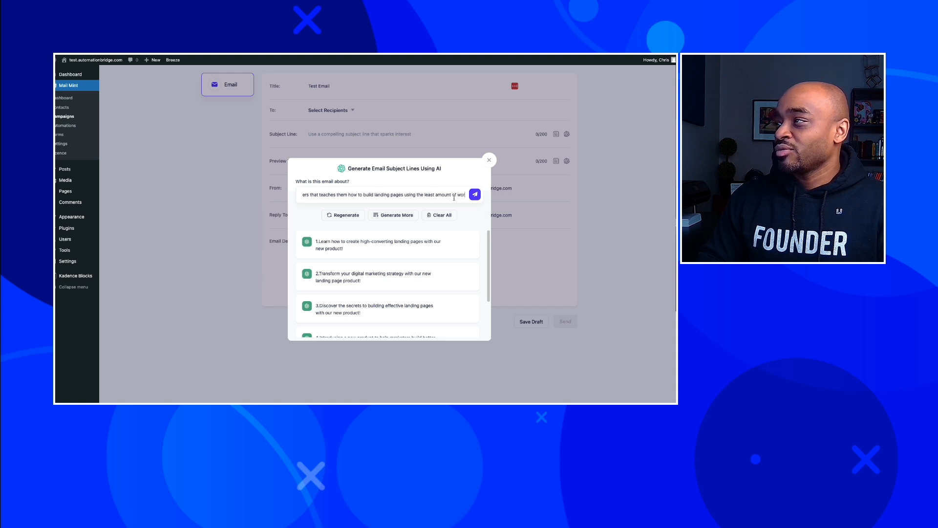
{"action": "type", "text": "ds"}
{"action": "type", "text": " as possible"}
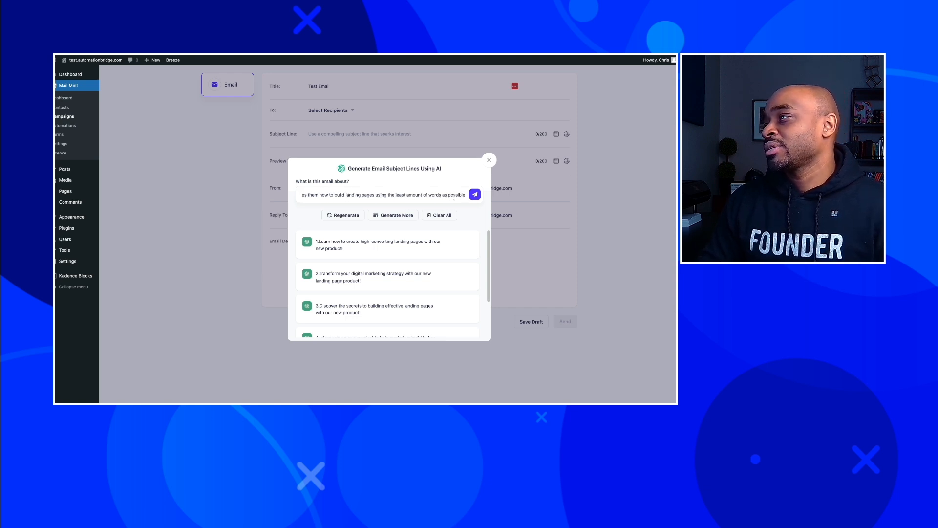
{"action": "key", "text": "Return"}
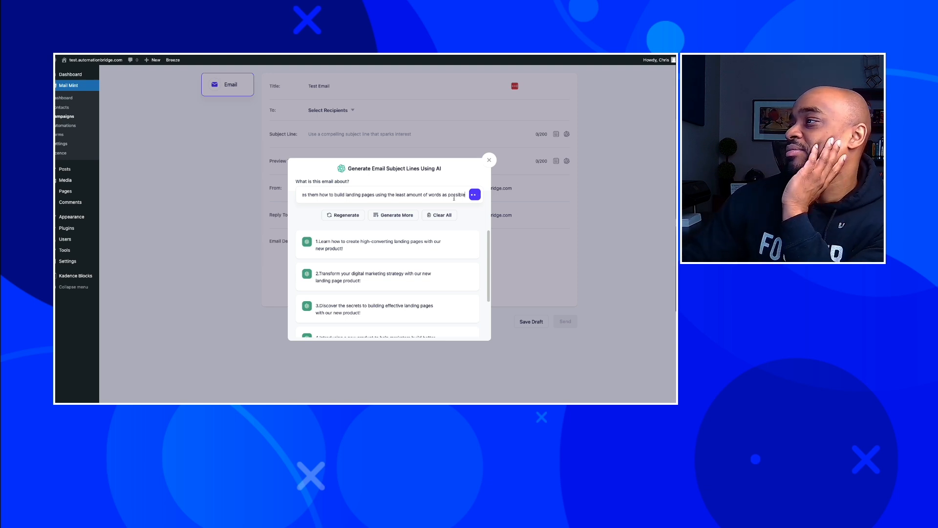
{"action": "mouse_move", "coordinate": [385, 247]}
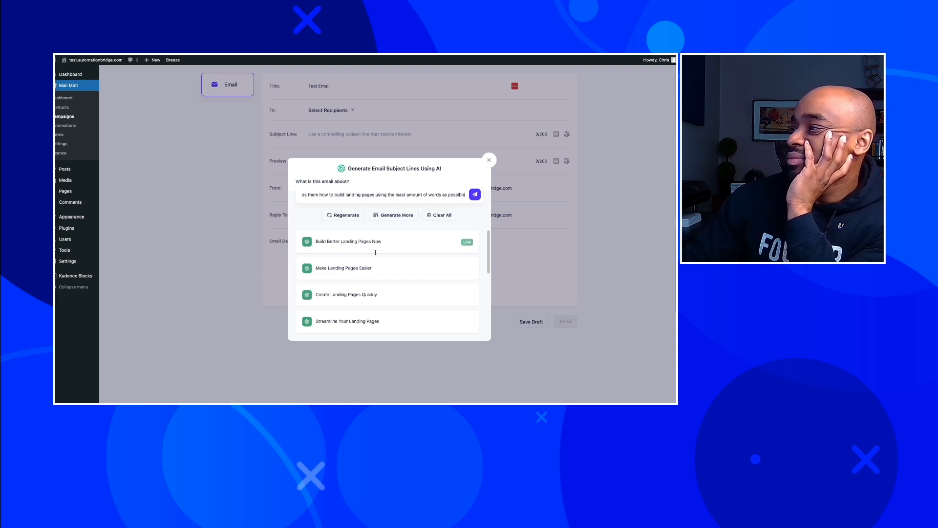
{"action": "left_click", "coordinate": [343, 243]}
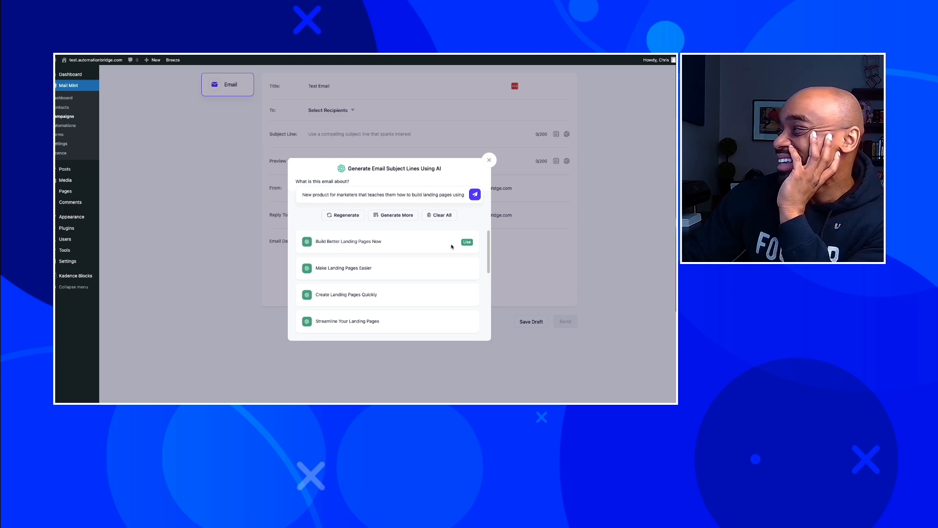
{"action": "left_click", "coordinate": [467, 243]}
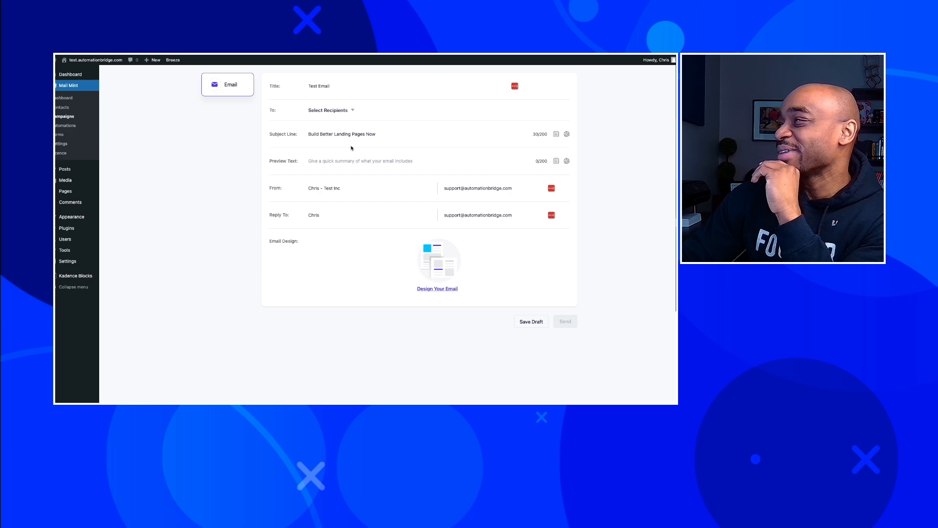
Open and close the AI preview-text generator, then open the Design Your Email template gallery.
{"action": "left_click", "coordinate": [567, 161]}
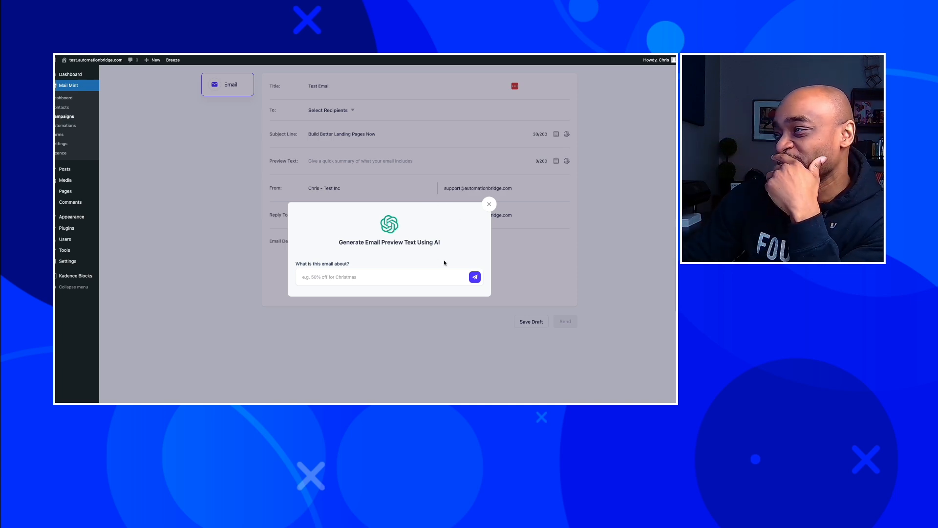
{"action": "left_click", "coordinate": [490, 204]}
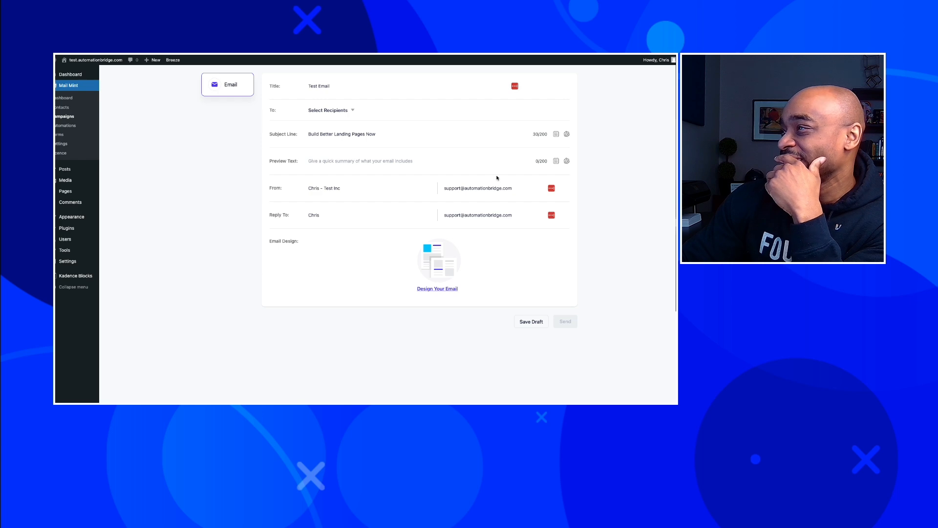
{"action": "left_click", "coordinate": [446, 289]}
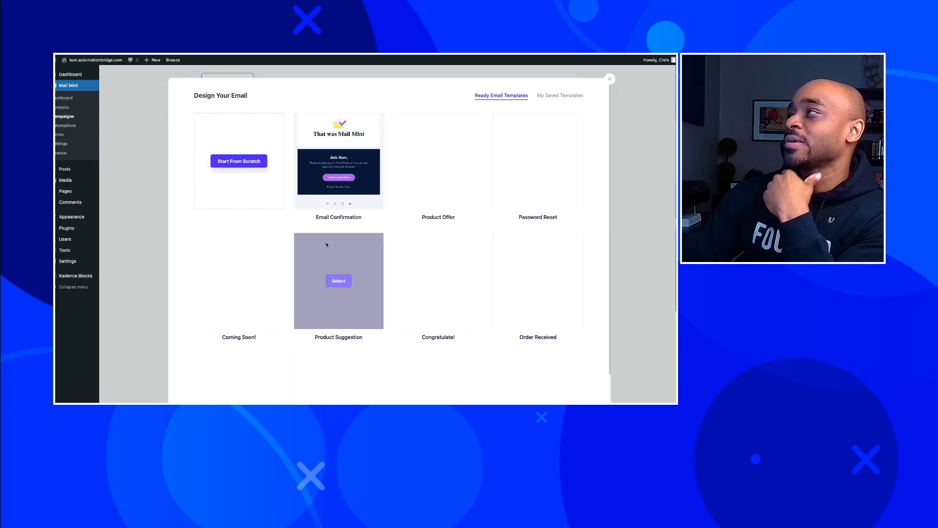
Load the Email Confirmation template and bring up AI copy generation for its body paragraph.
{"action": "mouse_move", "coordinate": [345, 197]}
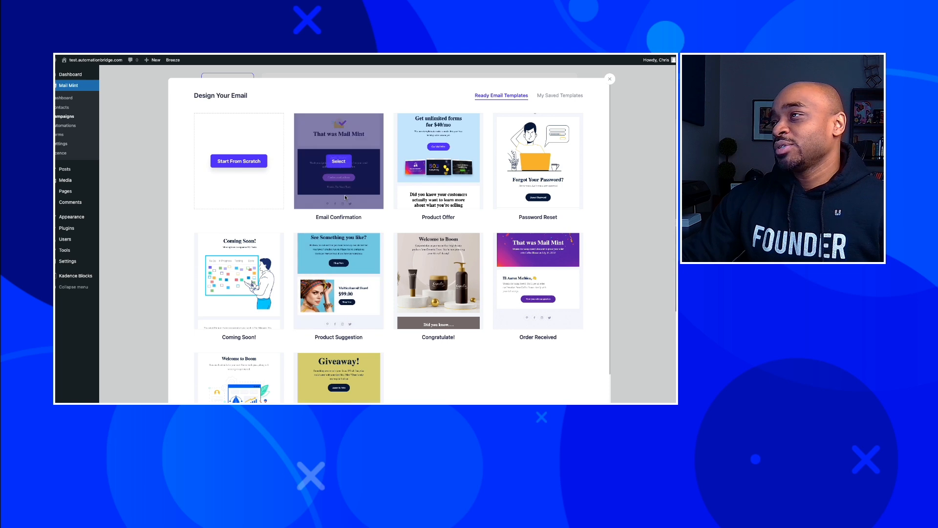
{"action": "left_click", "coordinate": [338, 161]}
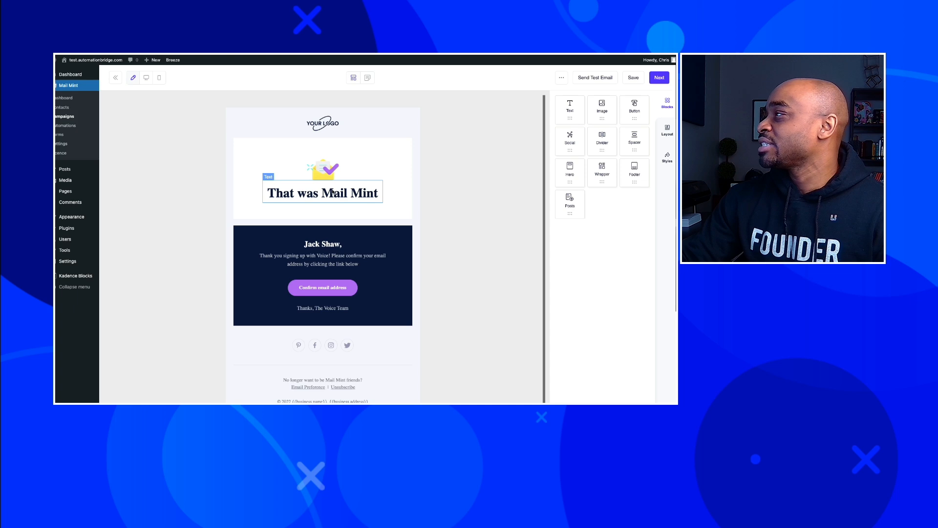
{"action": "left_click", "coordinate": [310, 262]}
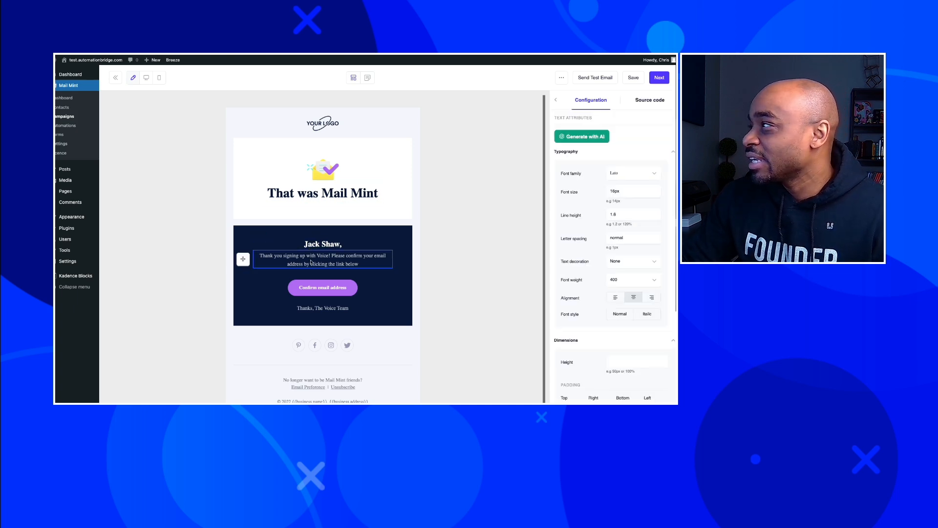
{"action": "double_click", "coordinate": [311, 256]}
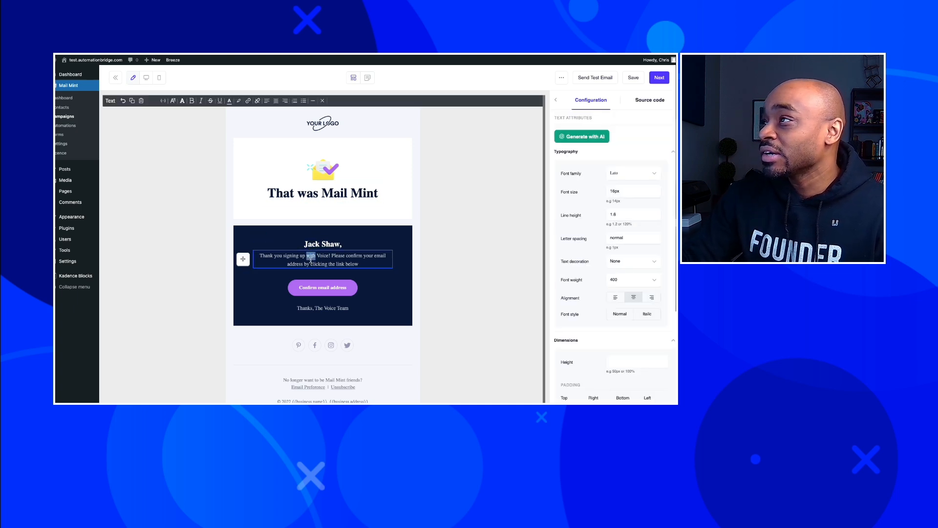
{"action": "left_click", "coordinate": [311, 259]}
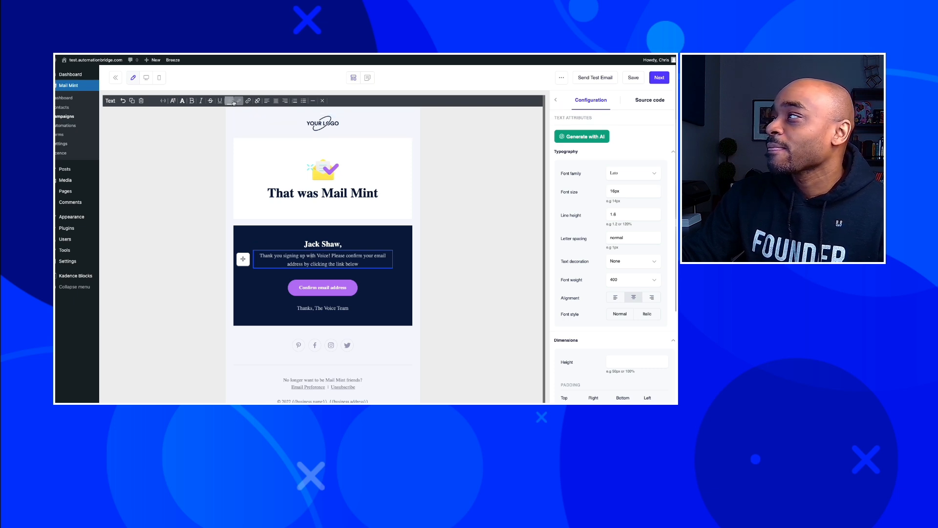
{"action": "left_click", "coordinate": [580, 137]}
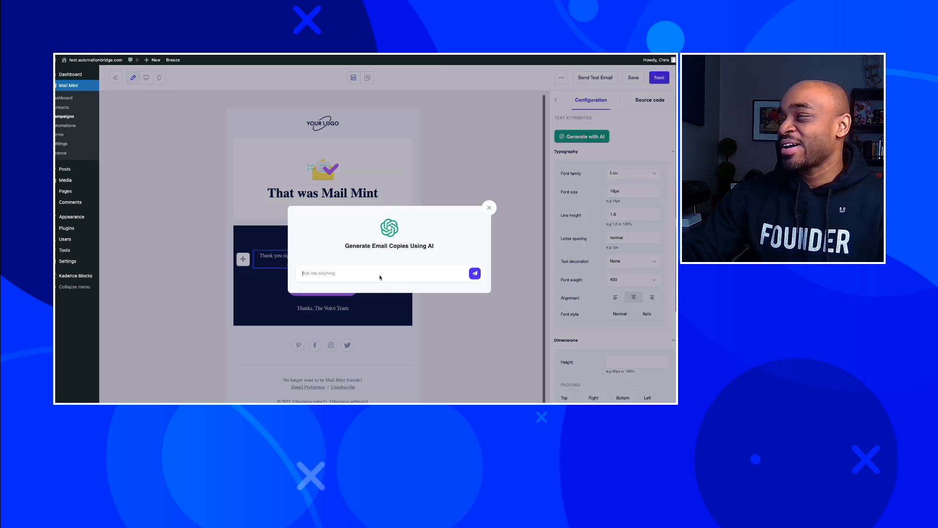
Prompt the AI for a compelling, curiosity-driven email on landing-page benefits for digital marketers.
{"action": "type", "text": "Write"}
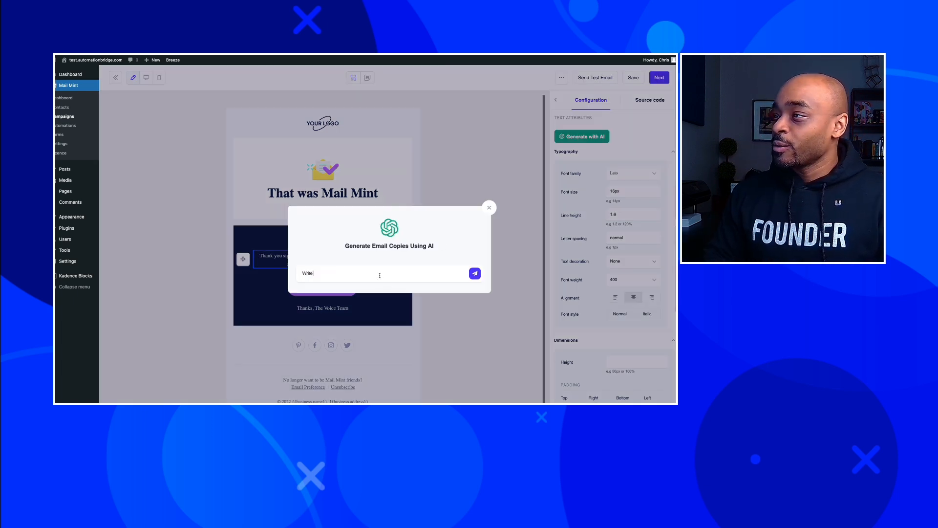
{"action": "type", "text": " an email about th"}
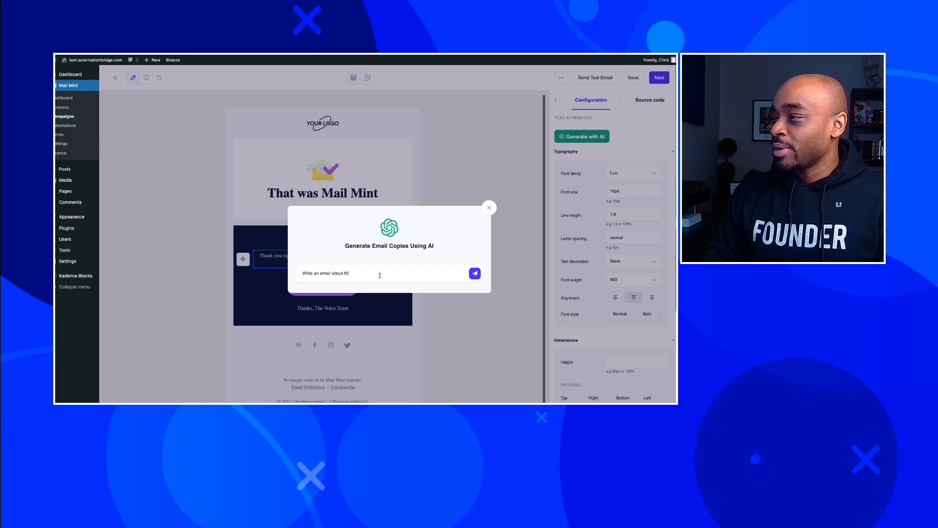
{"action": "type", "text": "e bene"}
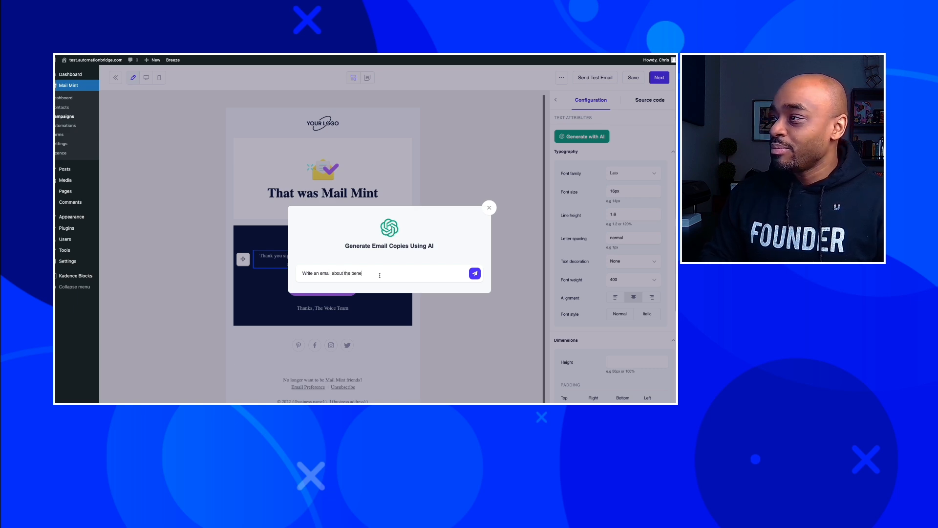
{"action": "type", "text": "fits of "}
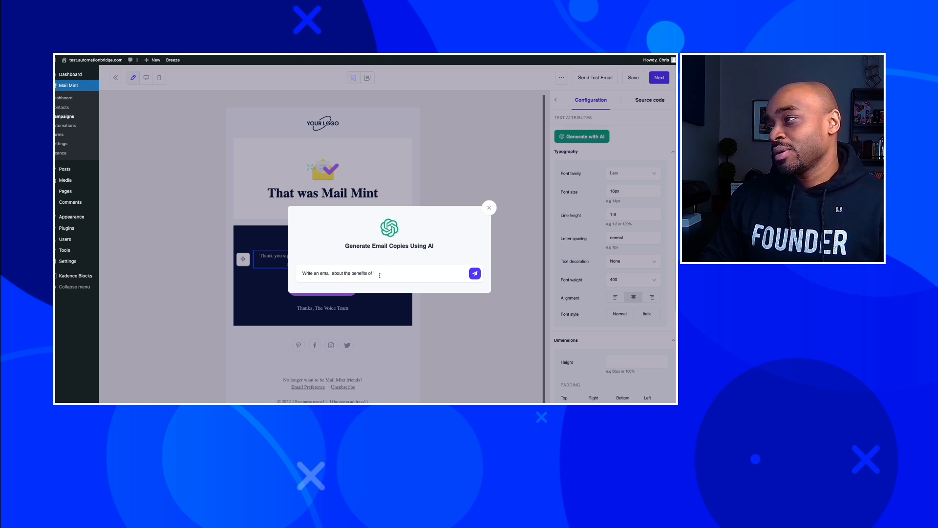
{"action": "type", "text": "landingilding la"}
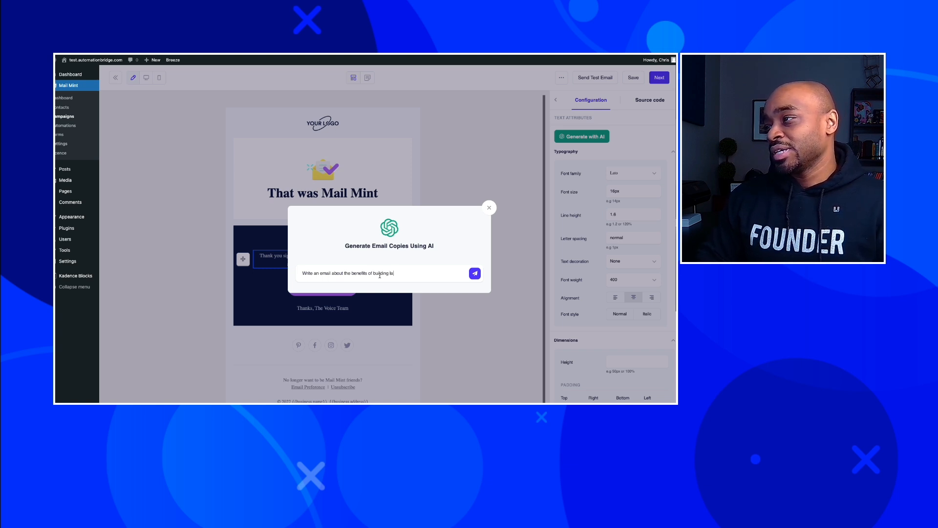
{"action": "type", "text": "nding pages for digital marketers "}
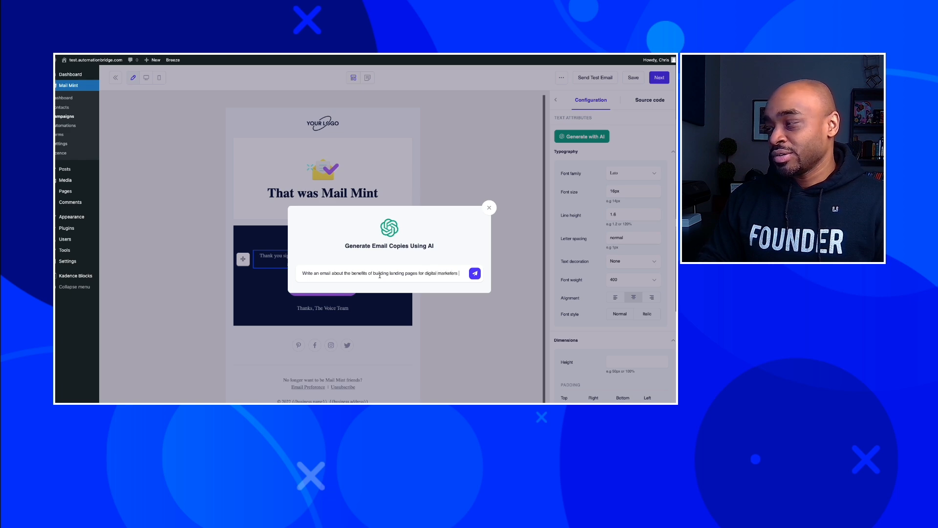
{"action": "type", "text": "to capture information more"}
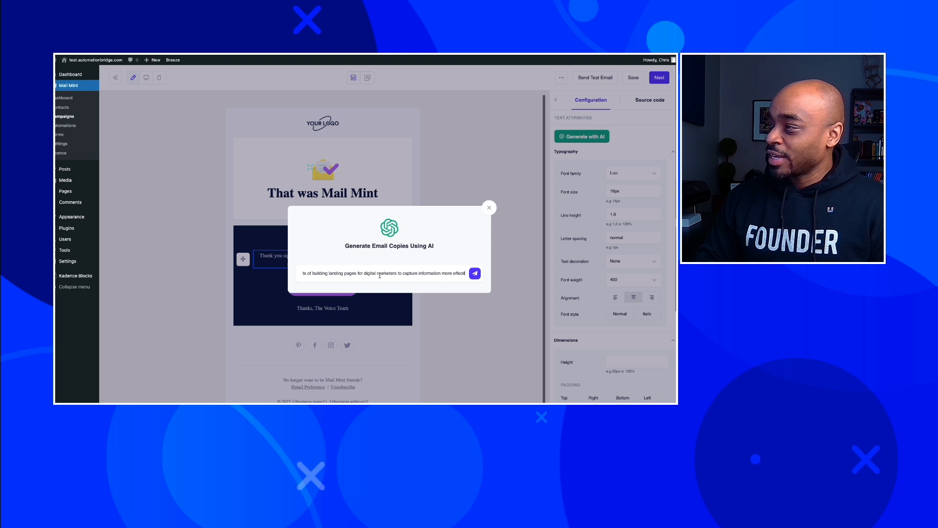
{"action": "type", "text": " effecitvel"}
{"action": "key", "text": "BackSpace"}
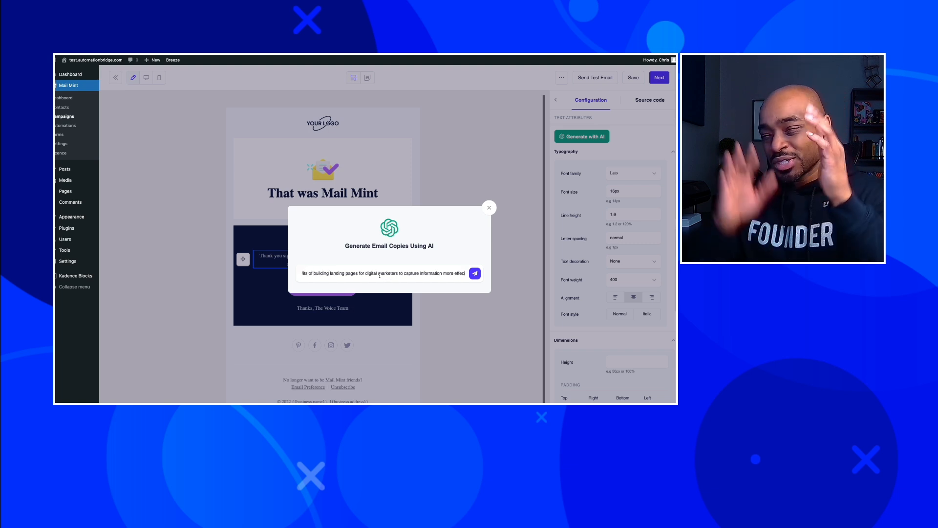
{"action": "key", "text": "BackSpace"}
{"action": "key", "text": "BackSpace"}
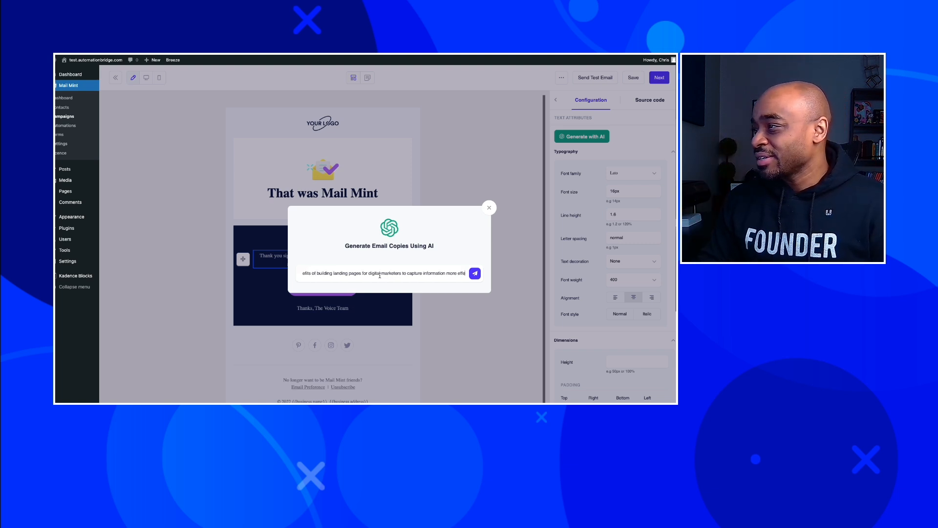
{"action": "type", "text": "ctively on"}
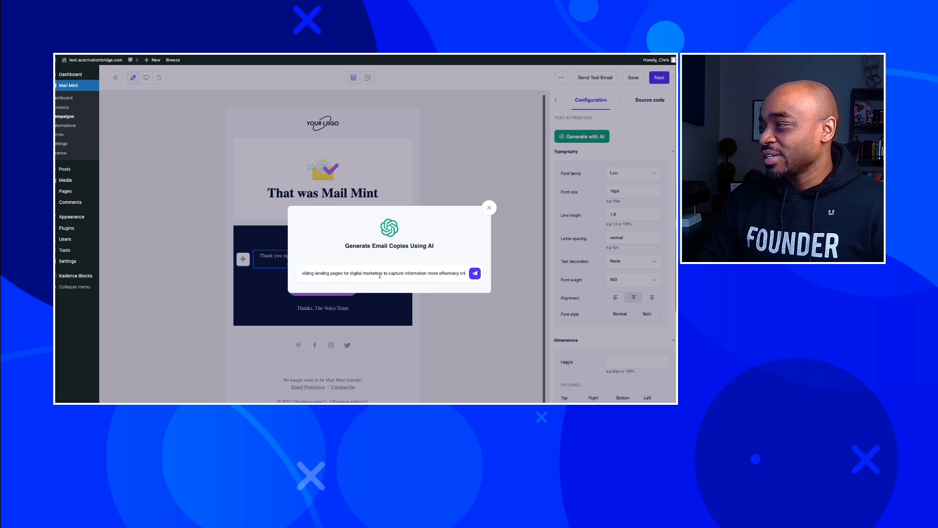
{"action": "type", "text": "line."}
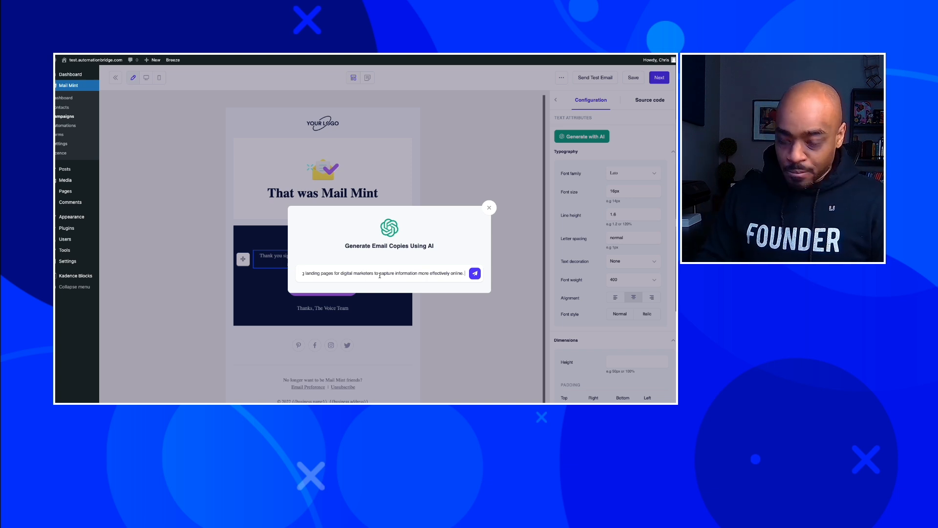
{"action": "type", "text": "I want it"}
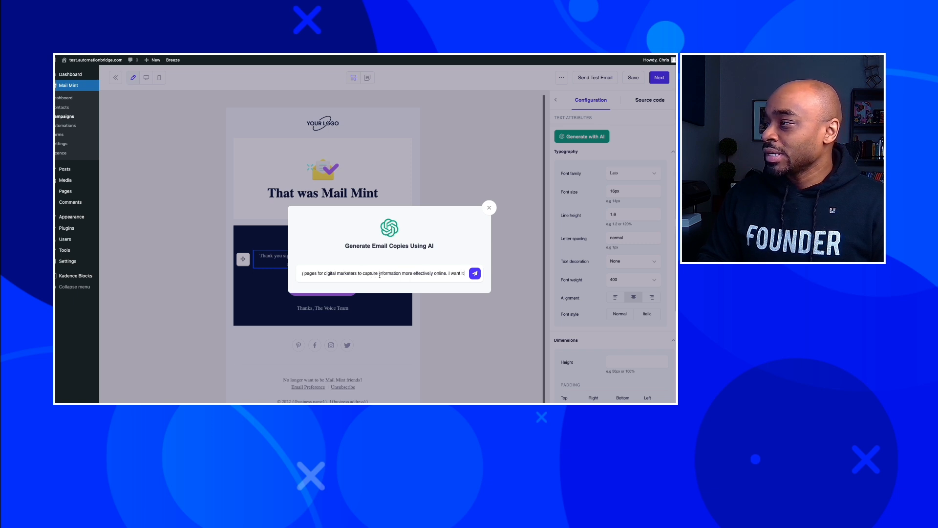
{"action": "type", "text": " to be"}
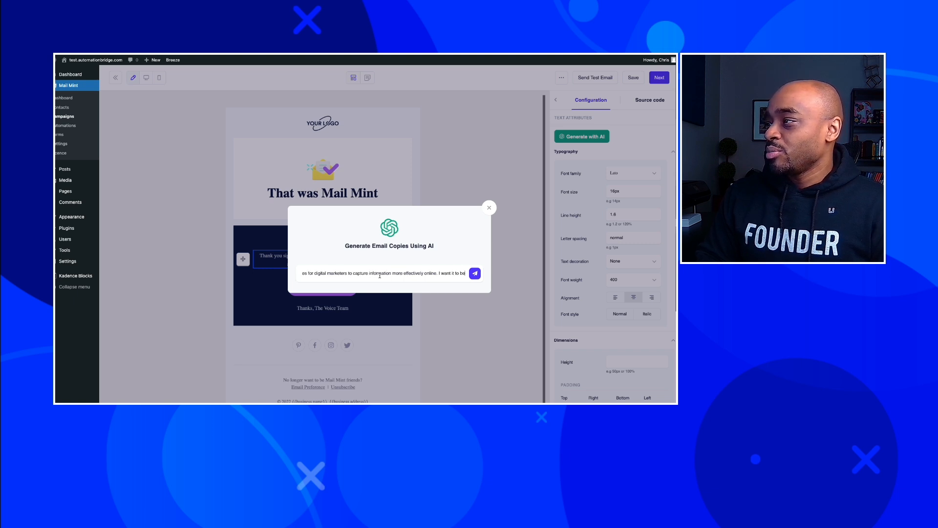
{"action": "type", "text": " compelling and"}
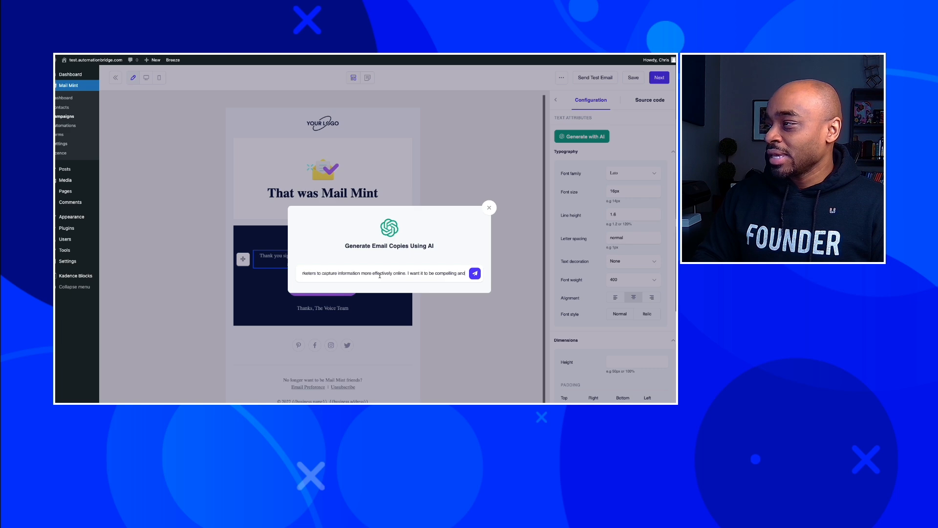
{"action": "type", "text": " use a l"}
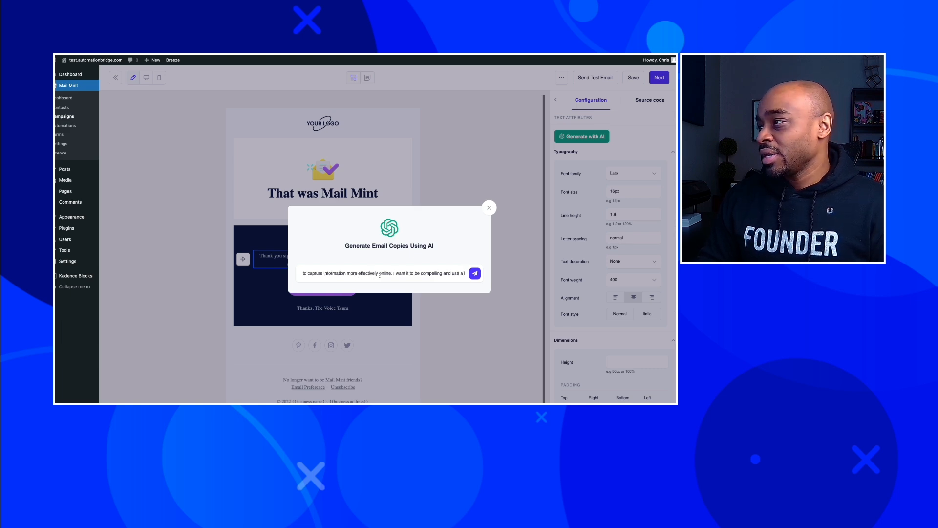
{"action": "type", "text": "ot of curiosity"}
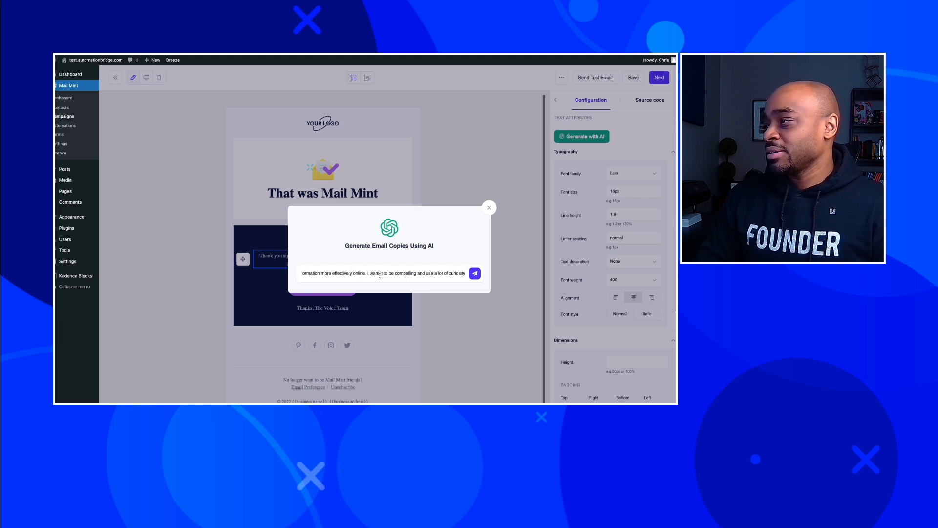
{"action": "left_click", "coordinate": [476, 276]}
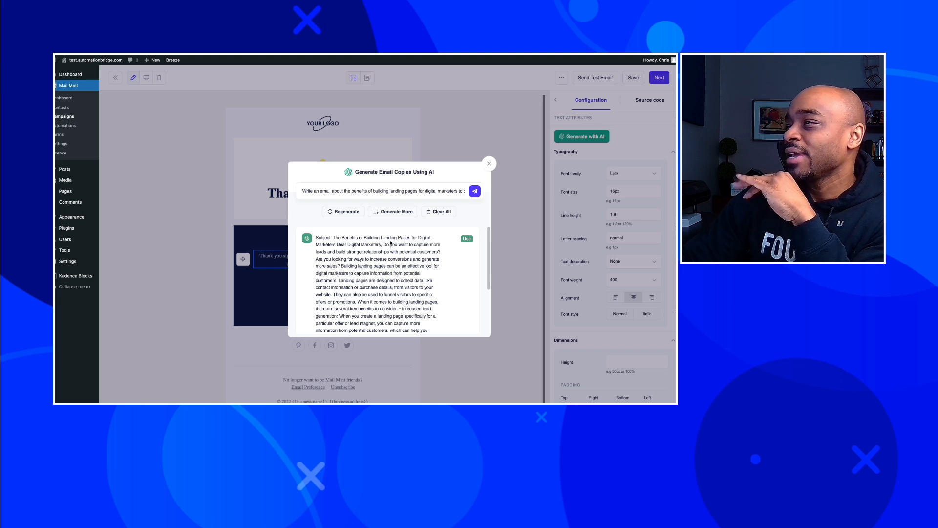
Insert the AI-generated landing-page copy into the email and delete its Subject line.
{"action": "left_click", "coordinate": [467, 239]}
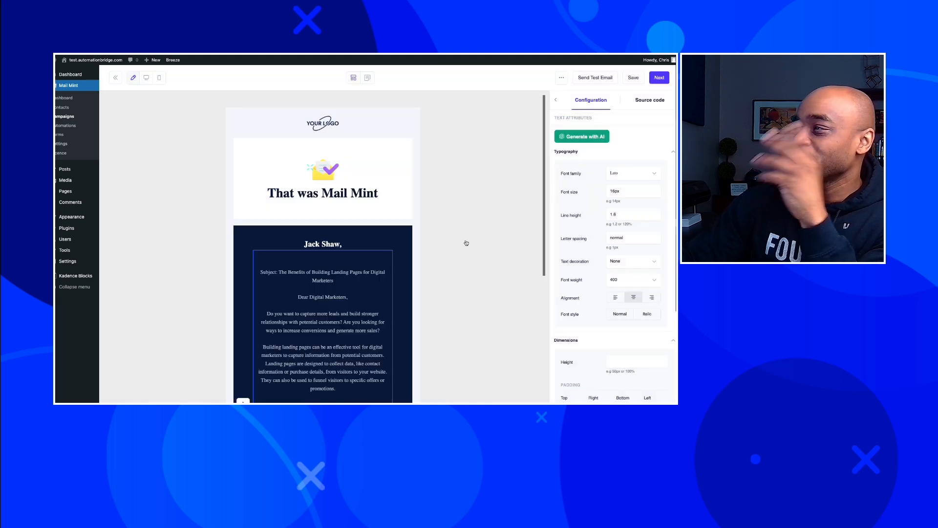
{"action": "left_click", "coordinate": [344, 279]}
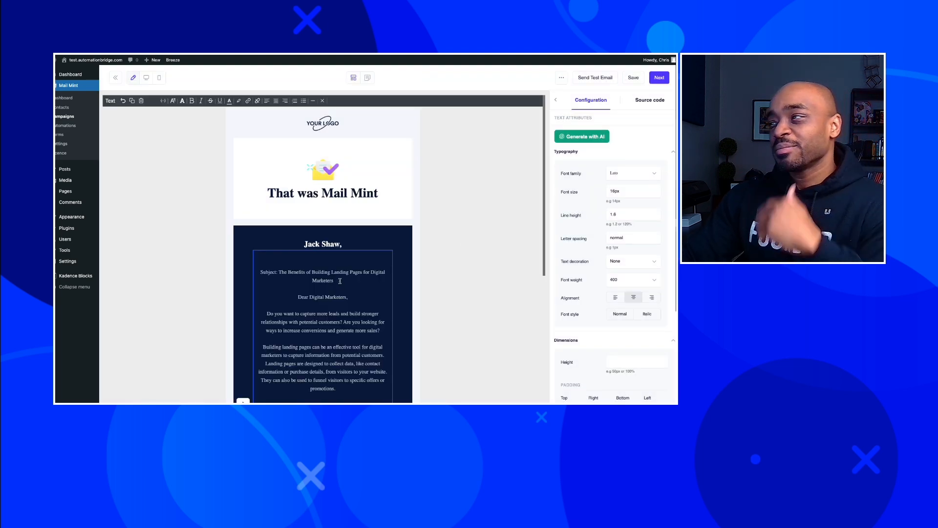
{"action": "left_click_drag", "start_coordinate": [344, 280], "coordinate": [245, 272]}
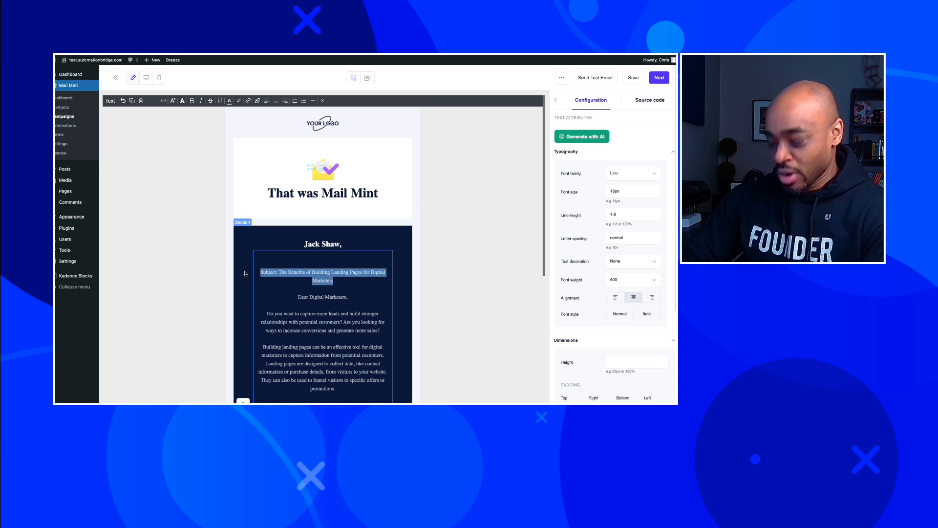
{"action": "key", "text": "BackSpace"}
Left-align all body text, remove the blank lines above the greeting, and empty the name heading.
{"action": "left_click", "coordinate": [283, 287]}
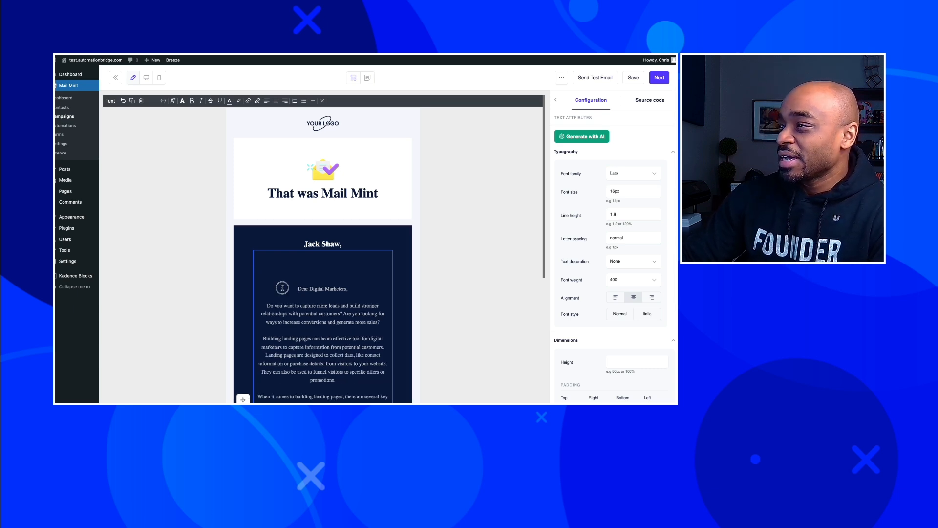
{"action": "key", "text": "ctrl+a"}
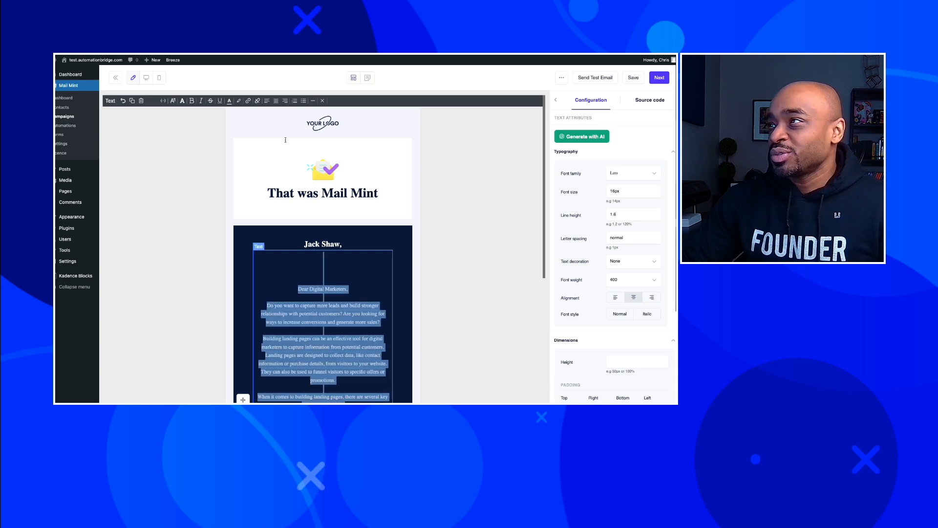
{"action": "left_click", "coordinate": [267, 100]}
{"action": "left_click", "coordinate": [261, 286]}
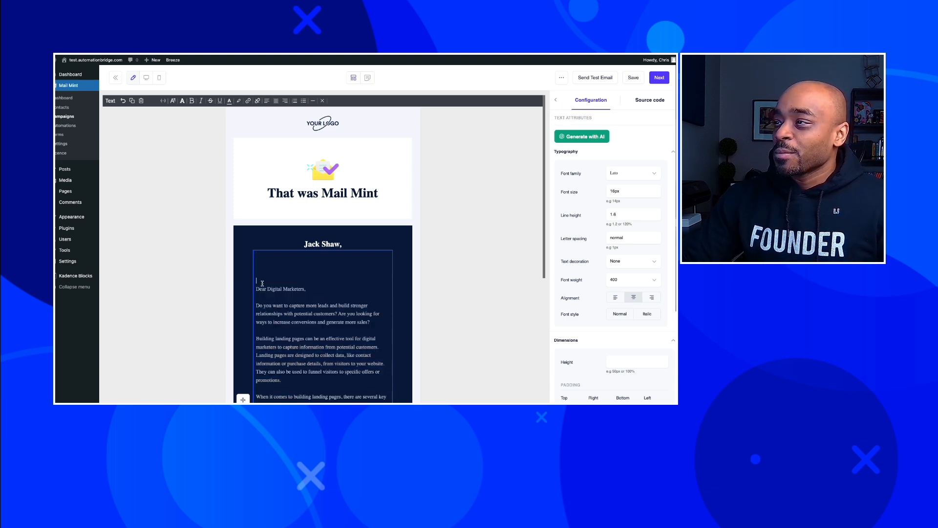
{"action": "key", "text": "BackSpace"}
{"action": "key", "text": "BackSpace"}
{"action": "key", "text": "BackSpace"}
{"action": "key", "text": "BackSpace"}
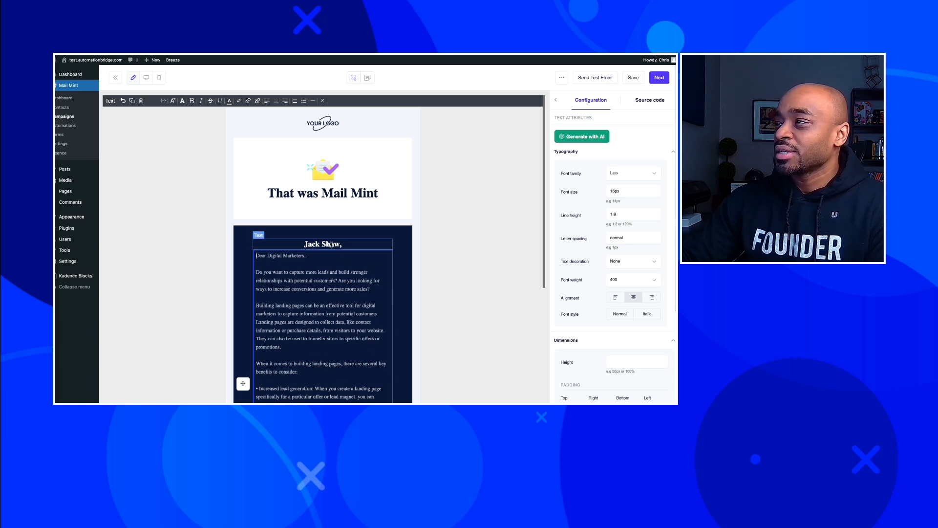
{"action": "triple_click", "coordinate": [332, 244]}
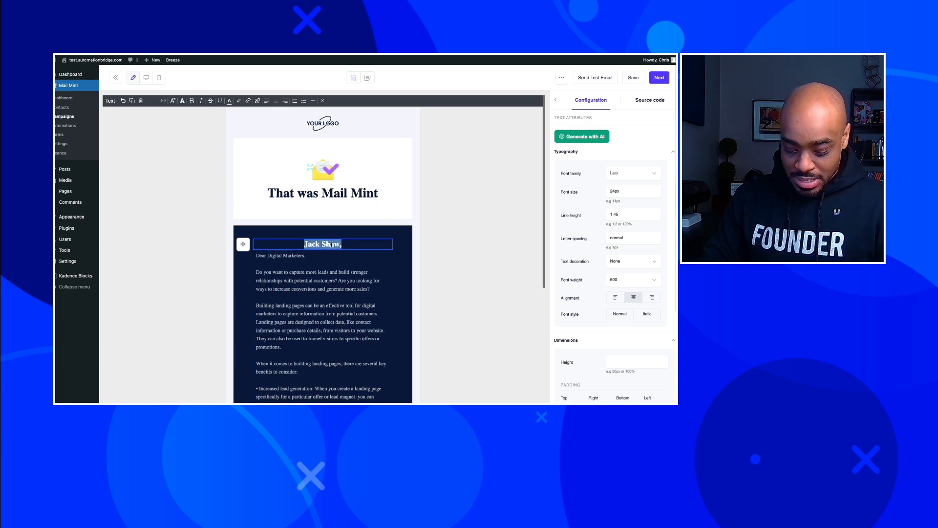
{"action": "type", "text": "firstn"}
{"action": "key", "text": "BackSpace"}
{"action": "key", "text": "BackSpace"}
{"action": "key", "text": "BackSpace"}
{"action": "key", "text": "BackSpace"}
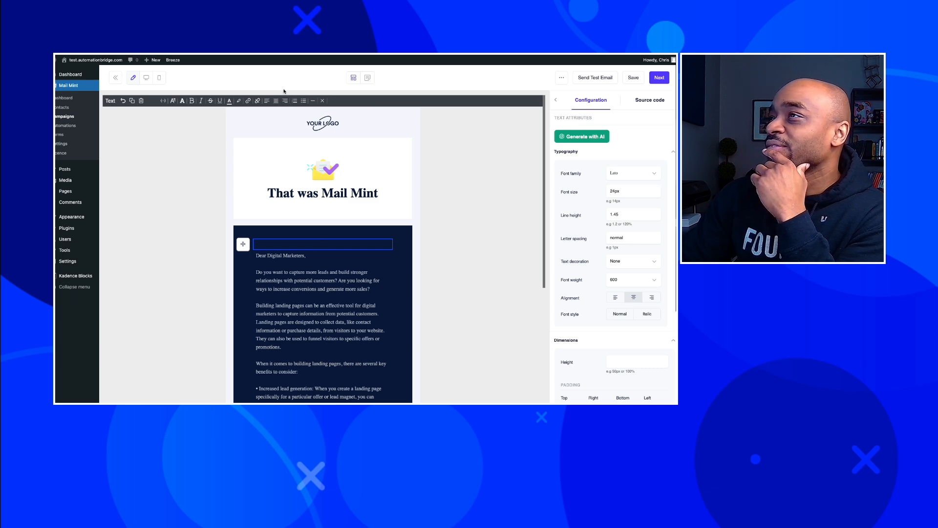
Put the {{contact.firstName}} merge tag with a comma in the heading, left-aligned.
{"action": "left_click", "coordinate": [172, 101]}
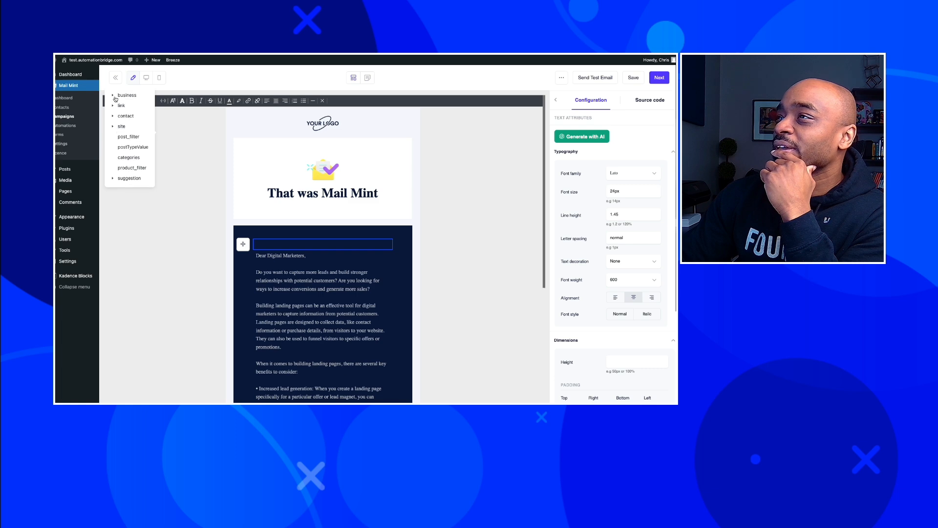
{"action": "left_click", "coordinate": [115, 116]}
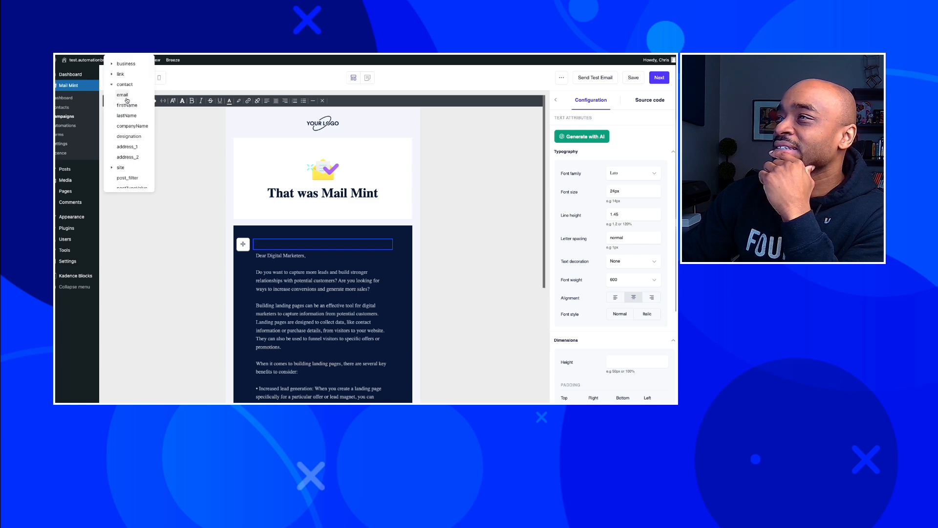
{"action": "left_click", "coordinate": [124, 107]}
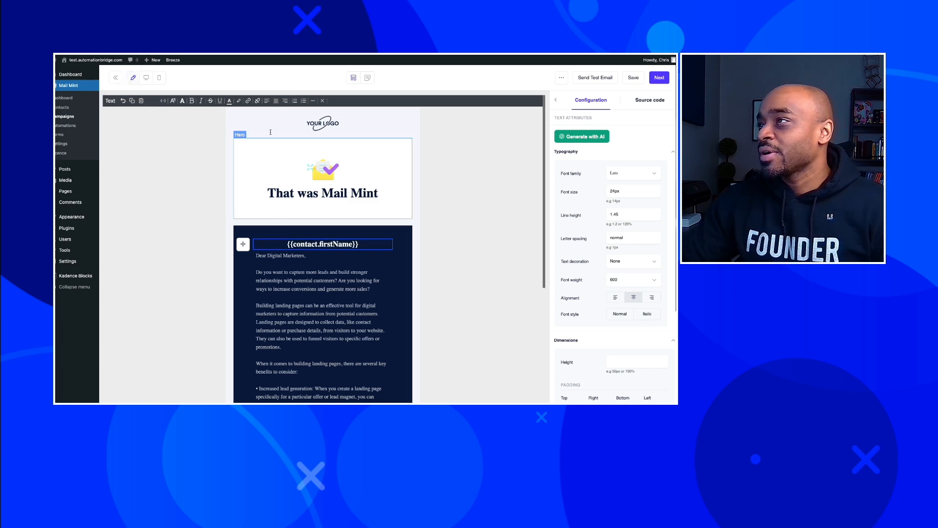
{"action": "left_click", "coordinate": [266, 101]}
{"action": "type", "text": ","}
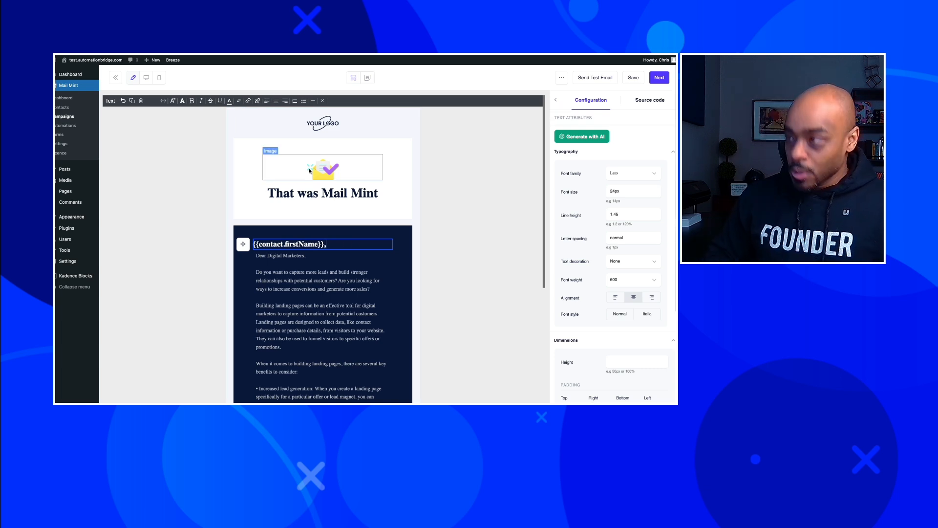
Delete the 'Dear Digital Marketers,' line and the empty line left behind.
{"action": "left_click", "coordinate": [307, 257]}
{"action": "left_click_drag", "start_coordinate": [308, 258], "coordinate": [256, 256]}
{"action": "key", "text": "BackSpace"}
{"action": "key", "text": "Delete"}
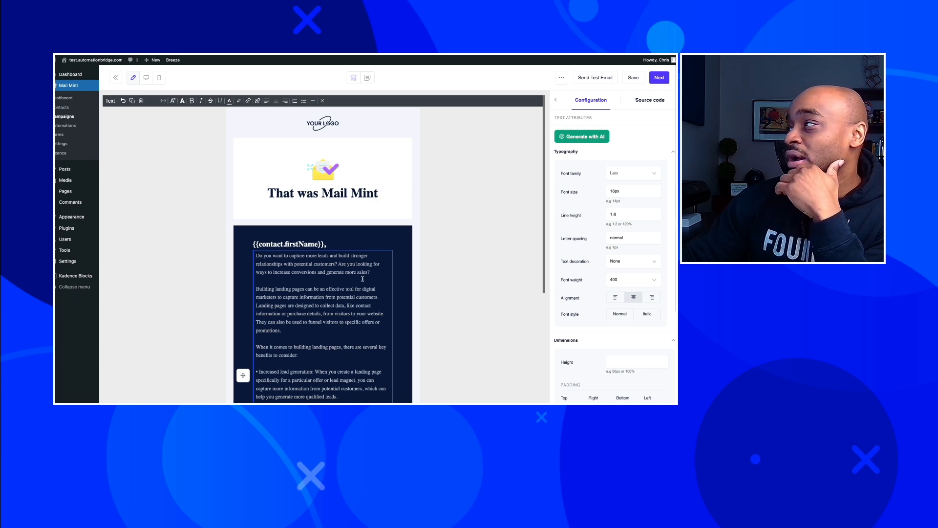
Delete the Confirm email address button block from the email.
{"action": "scroll", "coordinate": [356, 284], "scroll_direction": "down", "scroll_amount": 5}
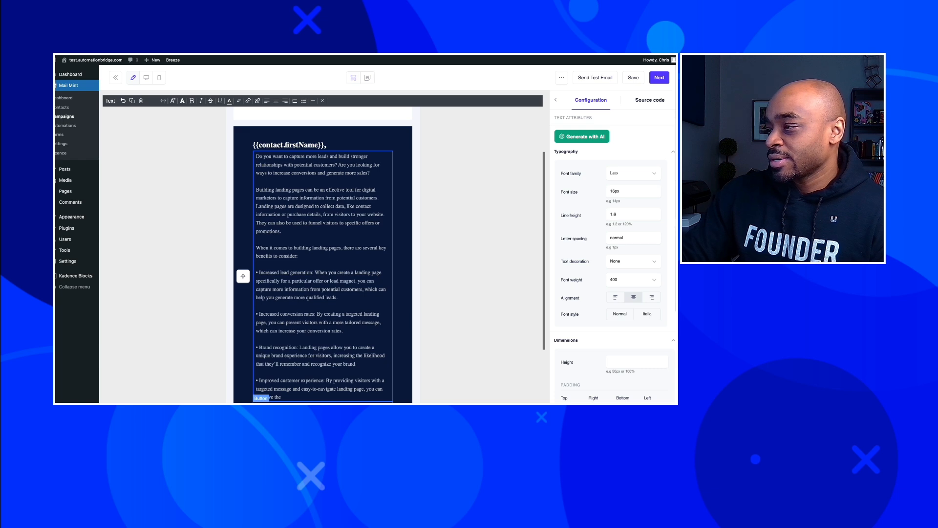
{"action": "left_click", "coordinate": [322, 402]}
{"action": "scroll", "coordinate": [355, 319], "scroll_direction": "down", "scroll_amount": 5}
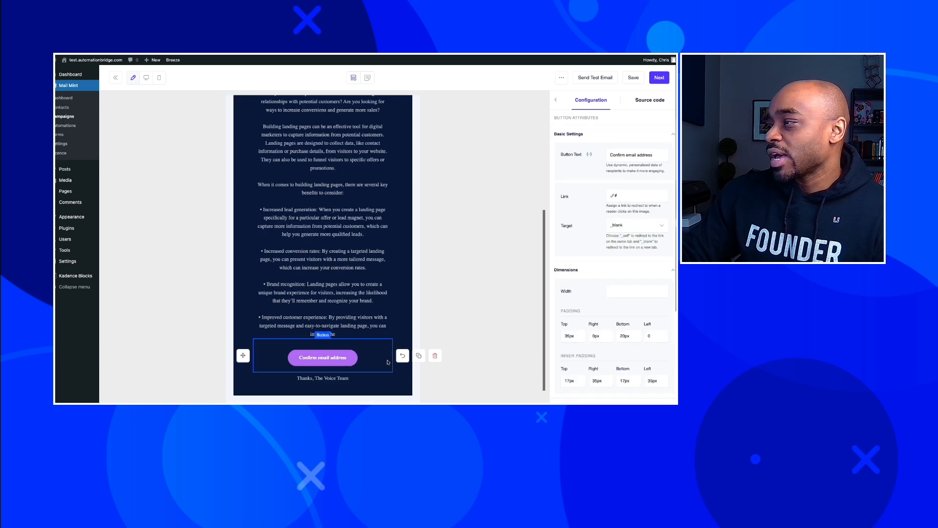
{"action": "left_click", "coordinate": [435, 360]}
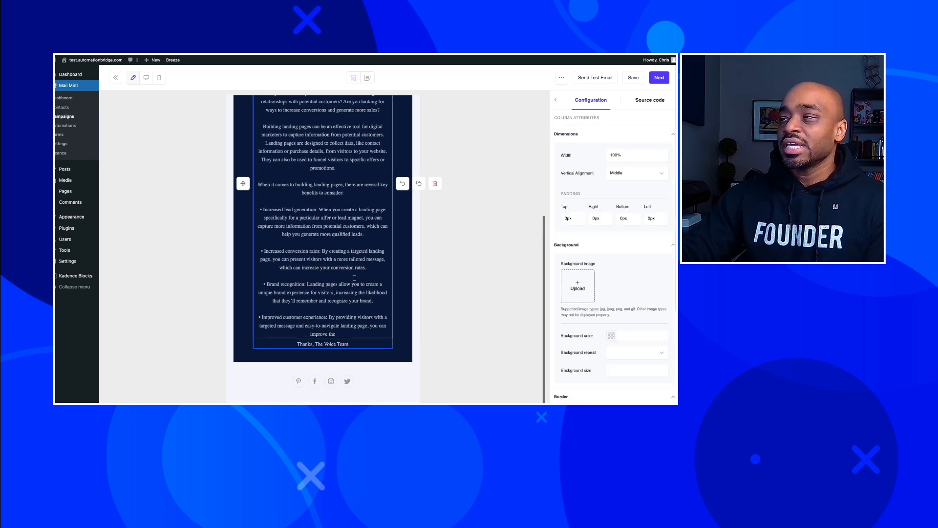
Left-align the 'Thanks, The Voice Team' sign-off.
{"action": "left_click", "coordinate": [355, 346]}
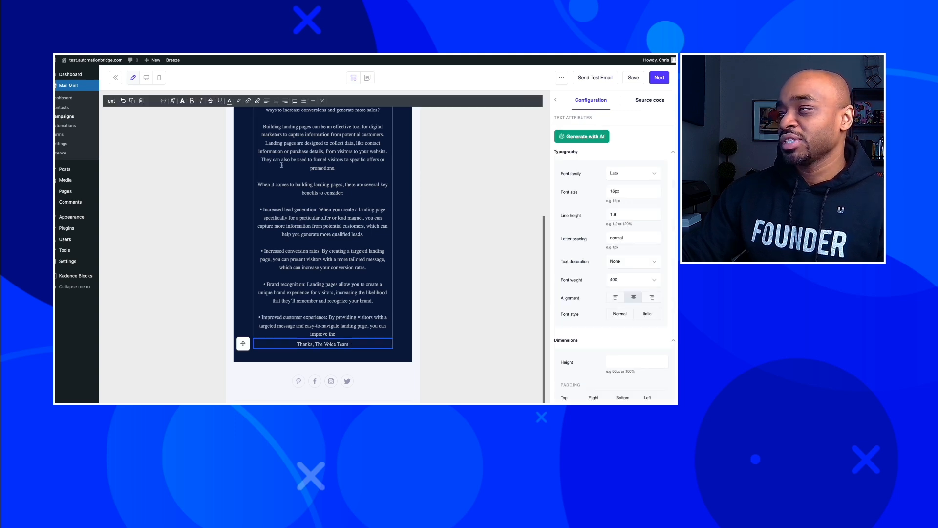
{"action": "left_click", "coordinate": [267, 101]}
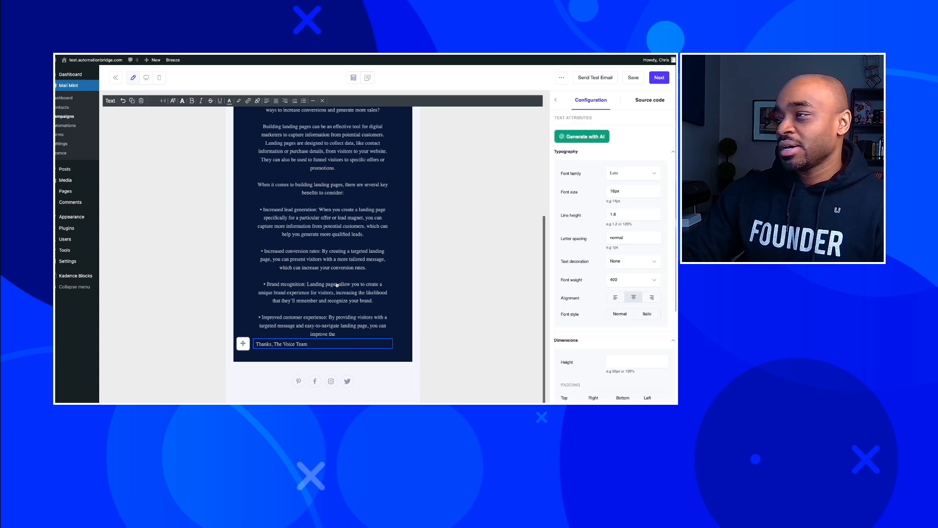
{"action": "scroll", "coordinate": [337, 282], "scroll_direction": "up", "scroll_amount": 2}
{"action": "scroll", "coordinate": [337, 282], "scroll_direction": "up", "scroll_amount": 3}
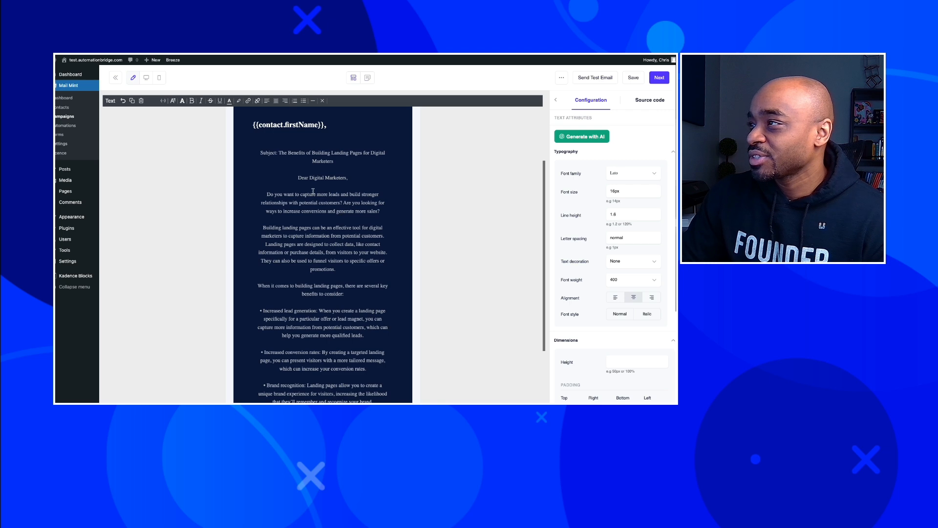
Left-align all email text and delete the Subject line, greeting and blank lines above the body.
{"action": "left_click", "coordinate": [267, 101]}
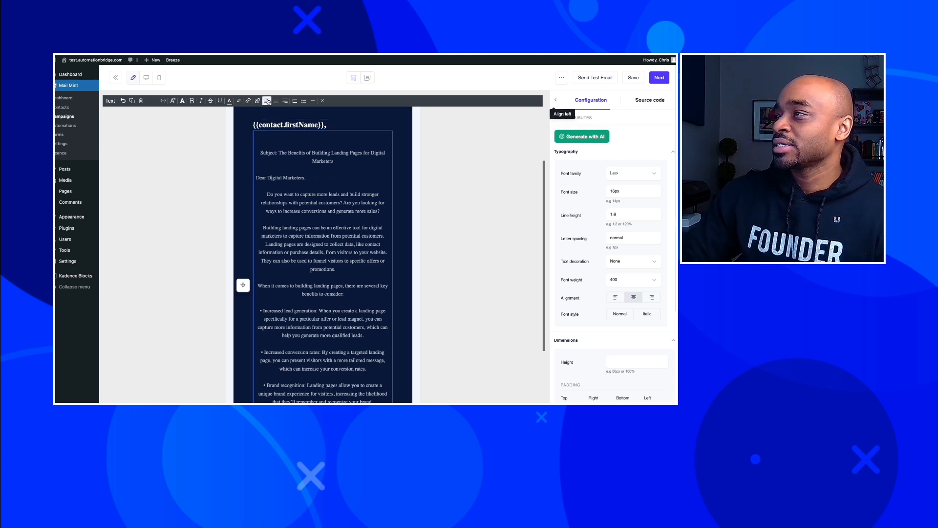
{"action": "key", "text": "ctrl+a"}
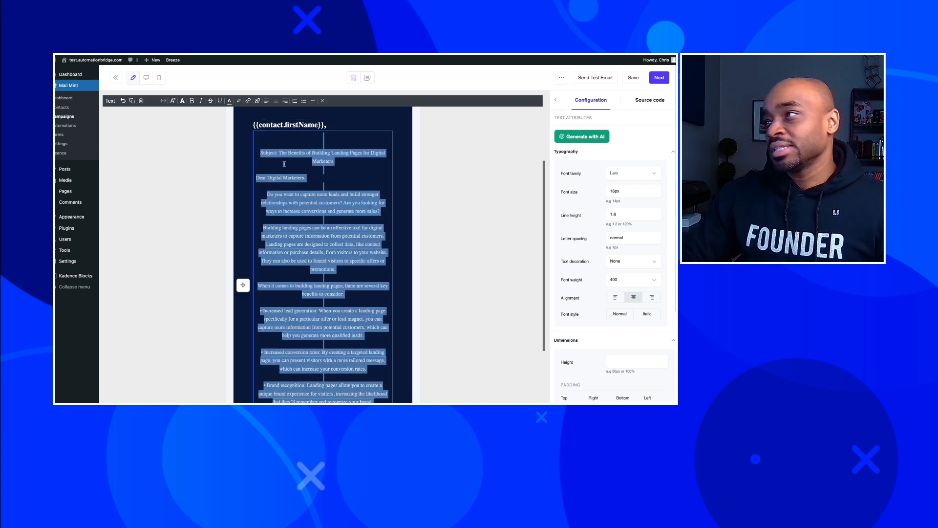
{"action": "left_click", "coordinate": [266, 101]}
{"action": "left_click", "coordinate": [308, 152]}
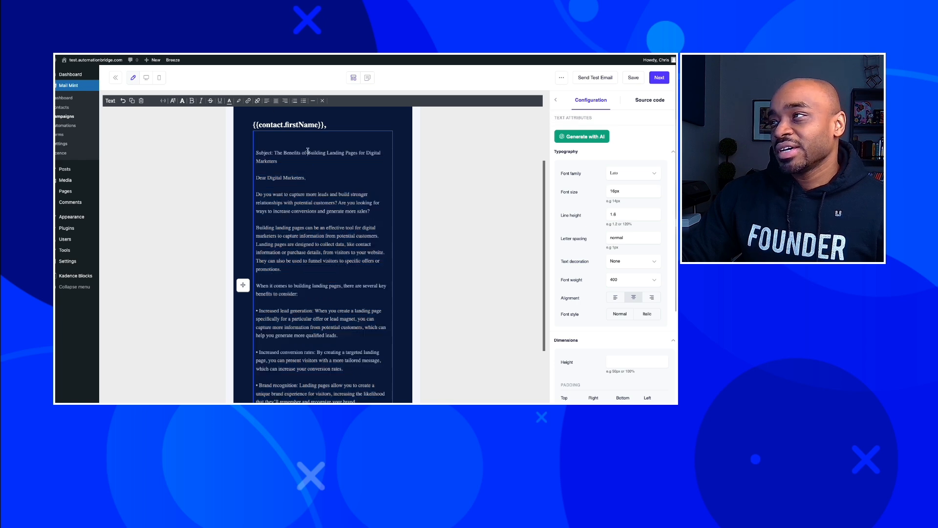
{"action": "left_click_drag", "start_coordinate": [287, 166], "coordinate": [248, 143]}
{"action": "key", "text": "BackSpace"}
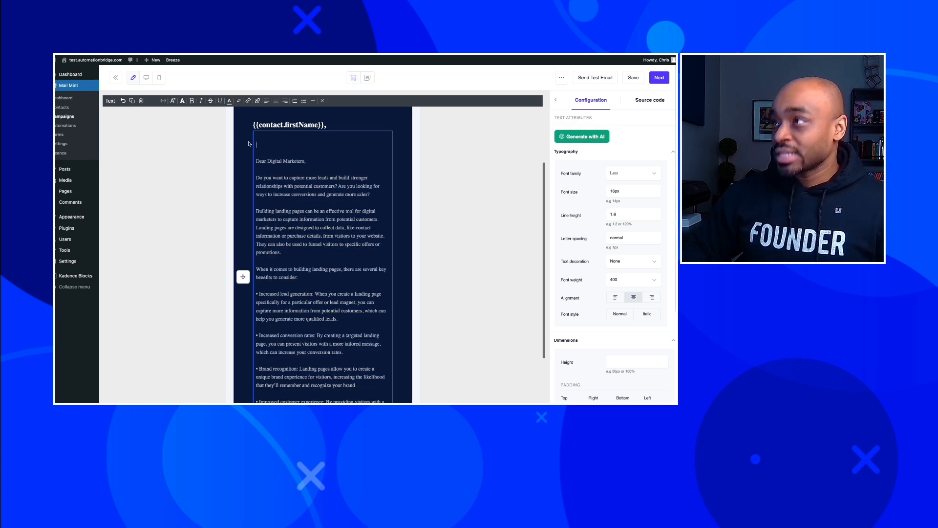
{"action": "key", "text": "Delete"}
{"action": "key", "text": "Delete"}
{"action": "key", "text": "Delete"}
{"action": "key", "text": "Delete"}
{"action": "key", "text": "Delete"}
{"action": "key", "text": "Delete"}
{"action": "key", "text": "Delete"}
{"action": "key", "text": "Delete"}
{"action": "key", "text": "Delete"}
{"action": "key", "text": "Delete"}
{"action": "key", "text": "Delete"}
{"action": "key", "text": "Delete"}
{"action": "key", "text": "Delete"}
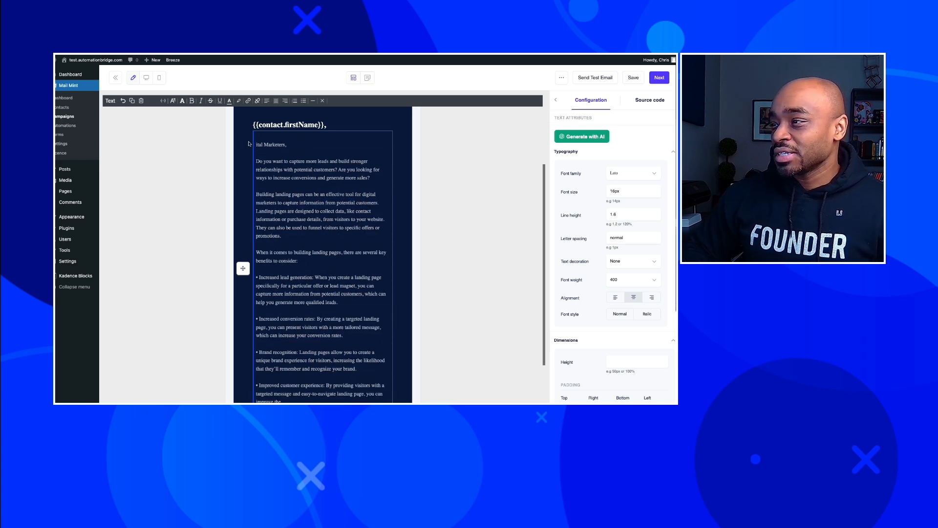
{"action": "key", "text": "Delete"}
{"action": "key", "text": "Delete"}
{"action": "key", "text": "Delete"}
{"action": "key", "text": "Delete"}
{"action": "key", "text": "Delete"}
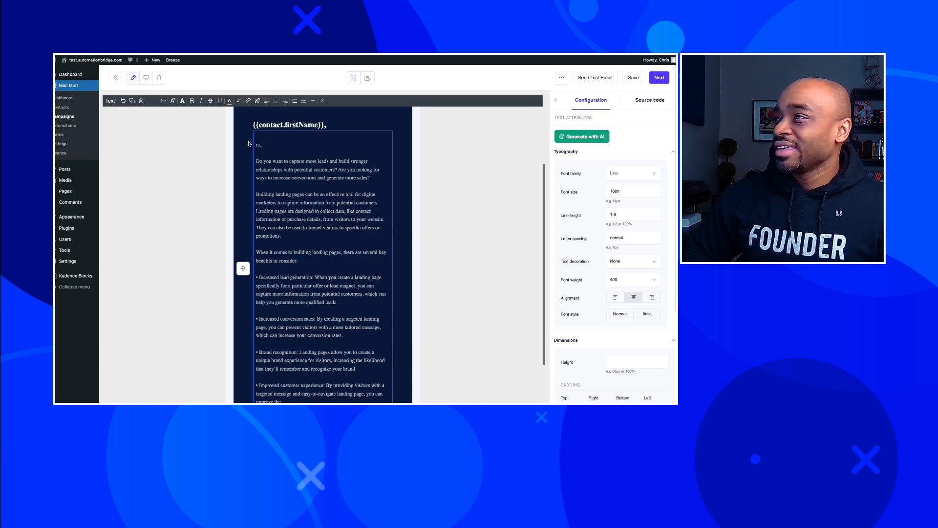
{"action": "key", "text": "Delete"}
{"action": "key", "text": "Delete"}
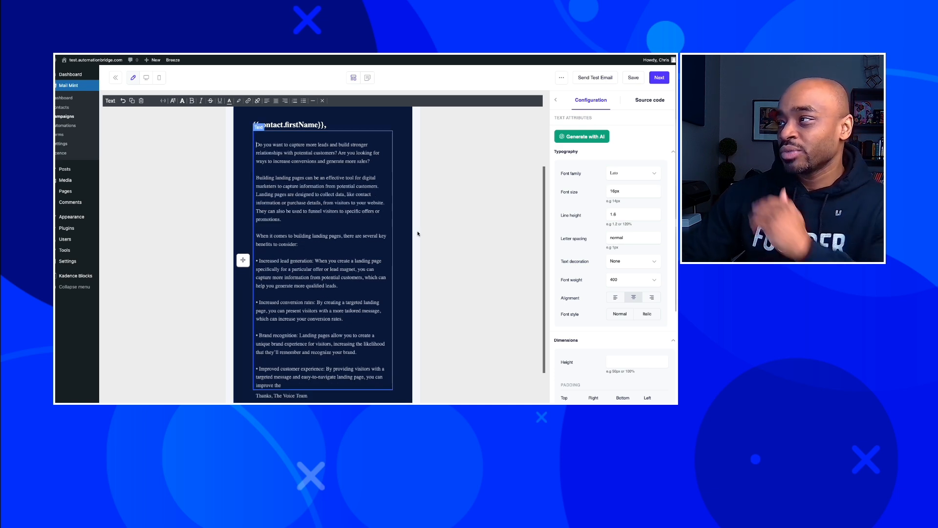
{"action": "left_click", "coordinate": [448, 242]}
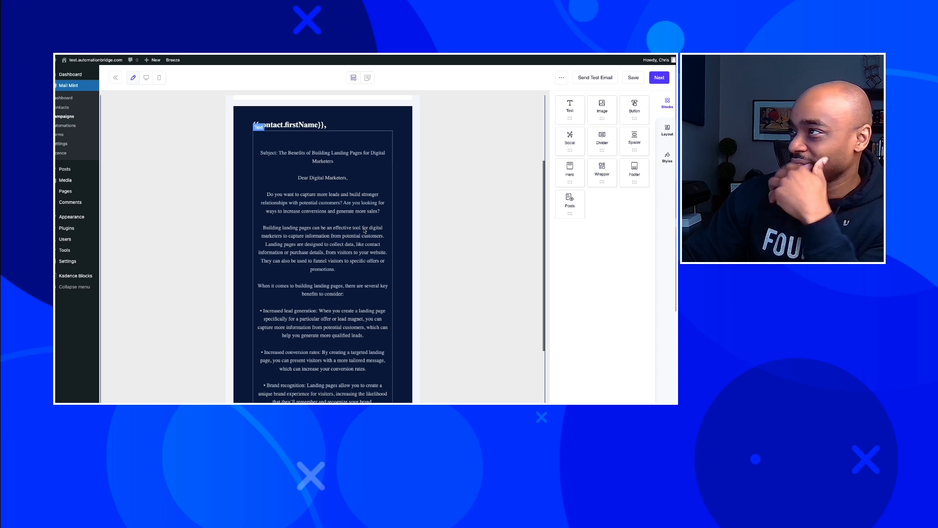
Left-align the body text block from its settings and remove the remaining Subject and greeting lines.
{"action": "left_click", "coordinate": [258, 134]}
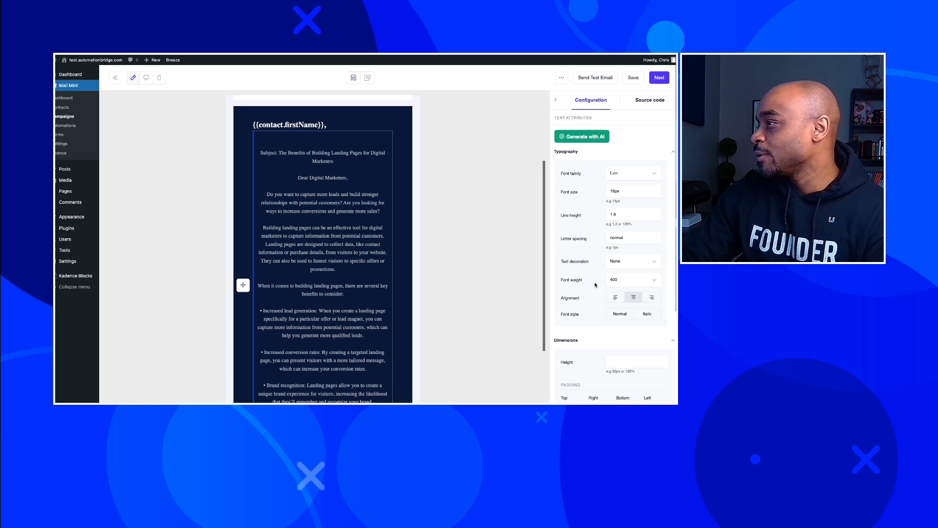
{"action": "left_click", "coordinate": [614, 298]}
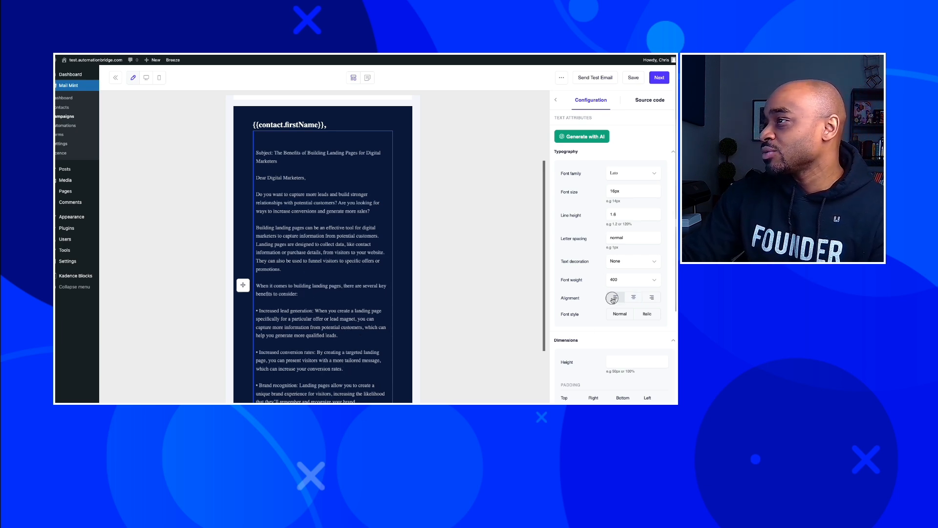
{"action": "left_click", "coordinate": [378, 223]}
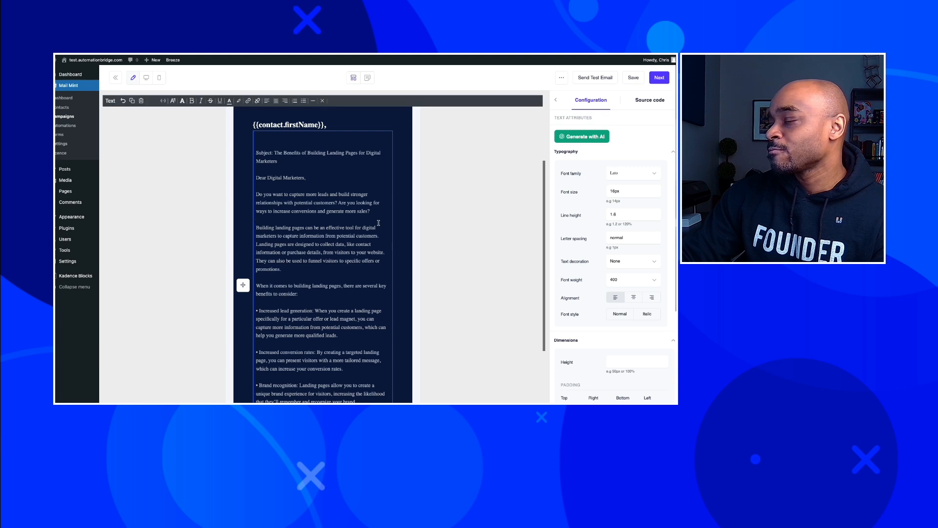
{"action": "left_click_drag", "start_coordinate": [308, 178], "coordinate": [237, 142]}
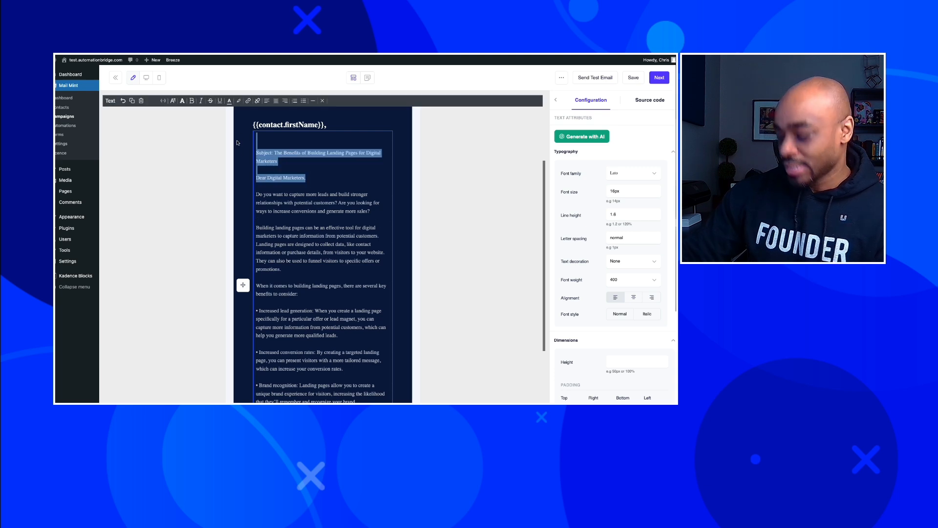
{"action": "key", "text": "BackSpace"}
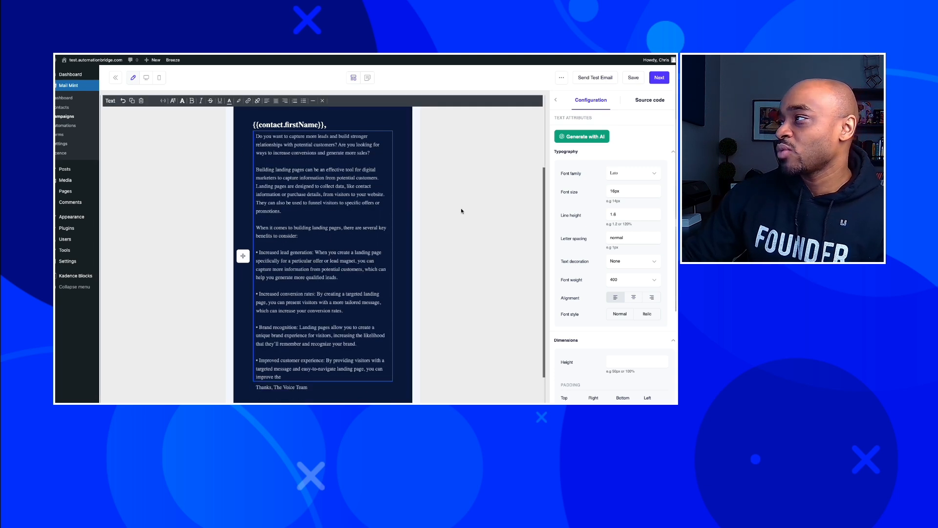
{"action": "left_click", "coordinate": [459, 212]}
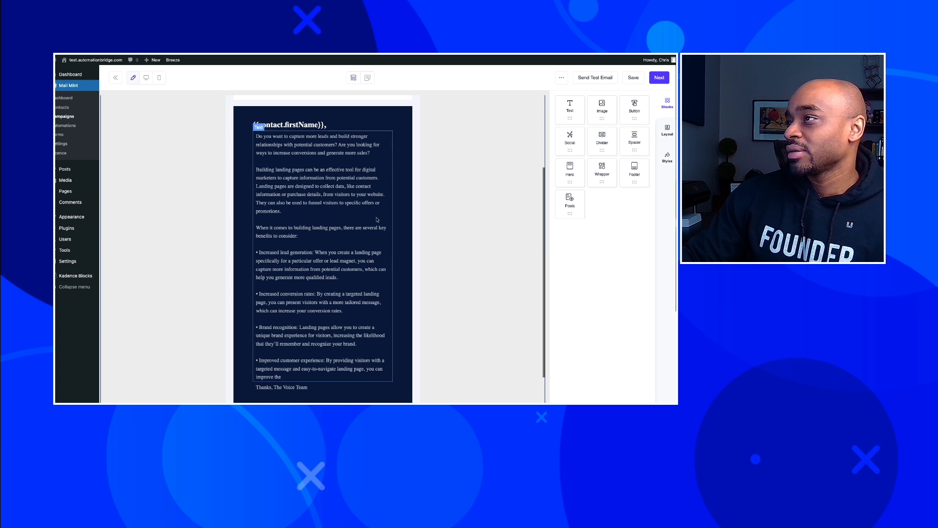
{"action": "scroll", "coordinate": [377, 218], "scroll_direction": "up", "scroll_amount": 3}
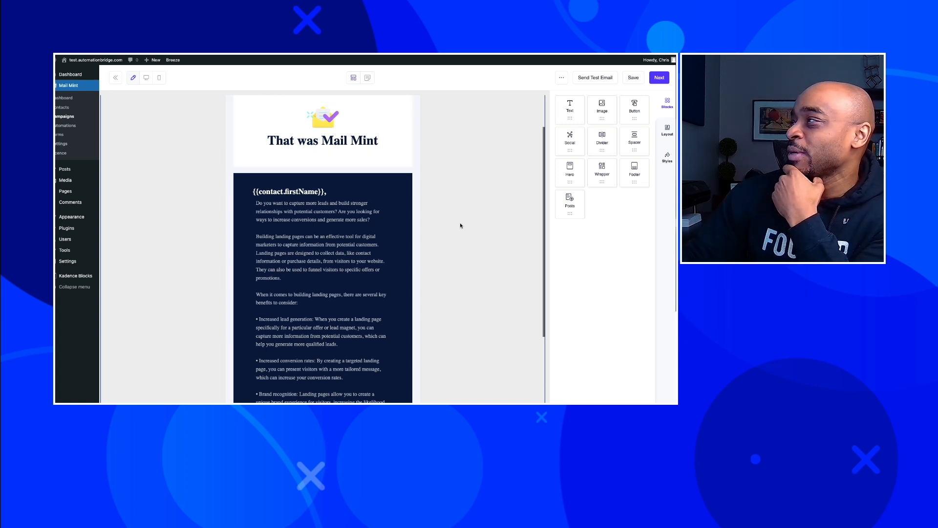
{"action": "scroll", "coordinate": [461, 225], "scroll_direction": "down", "scroll_amount": 10}
{"action": "scroll", "coordinate": [461, 225], "scroll_direction": "up", "scroll_amount": 12}
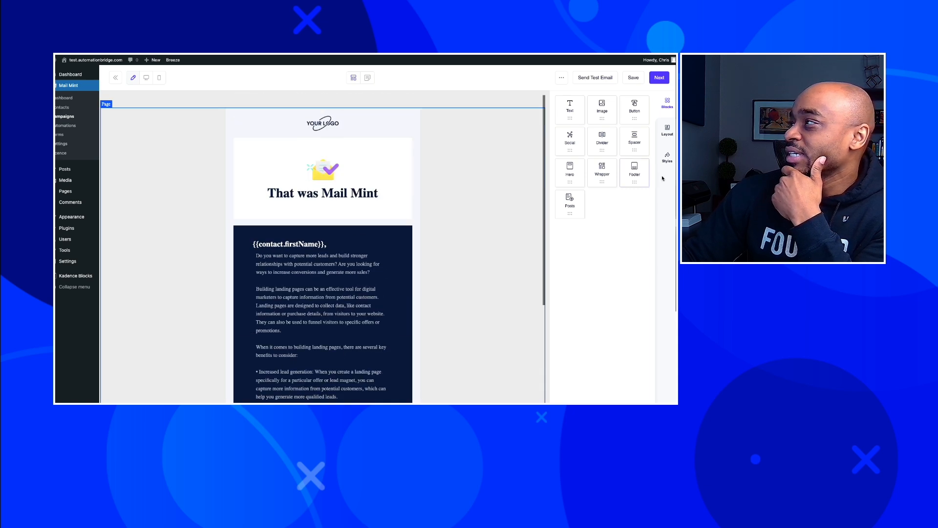
{"action": "left_click", "coordinate": [668, 130]}
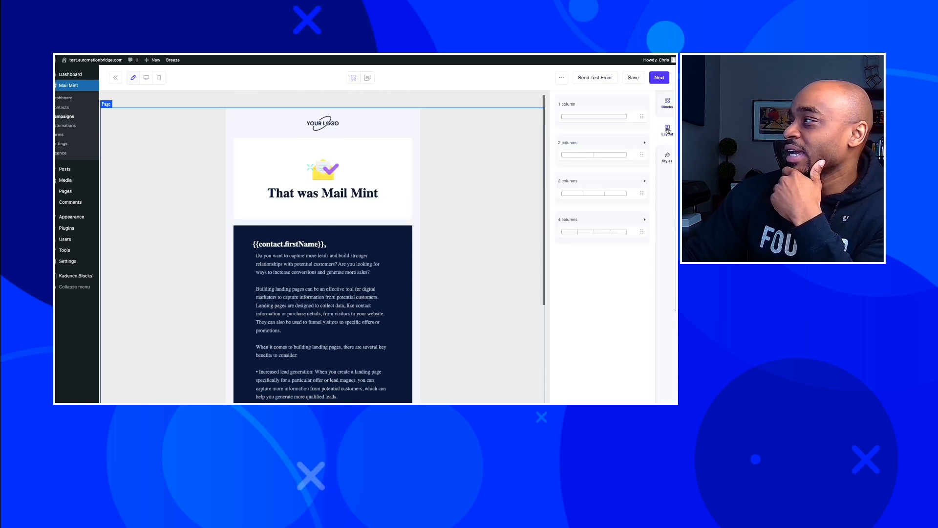
{"action": "left_click", "coordinate": [666, 159]}
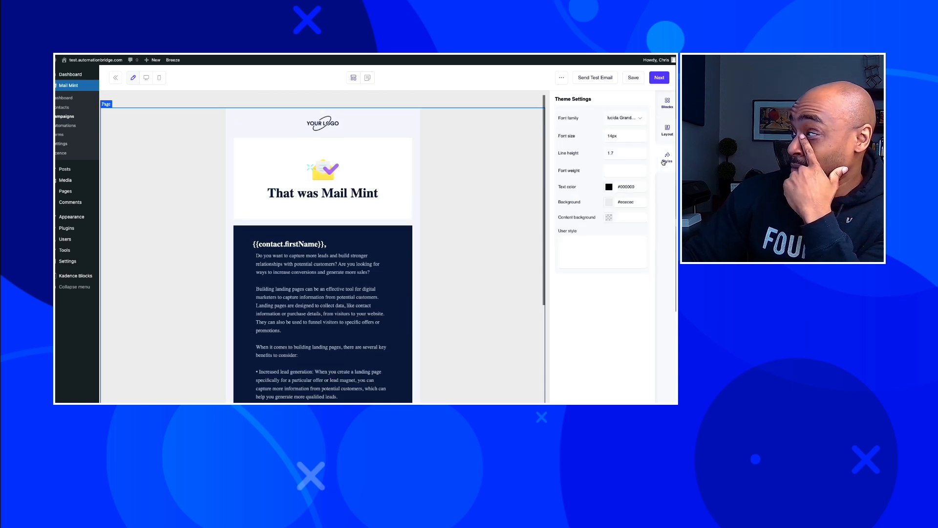
{"action": "left_click", "coordinate": [667, 104]}
{"action": "scroll", "coordinate": [440, 195], "scroll_direction": "down", "scroll_amount": 3}
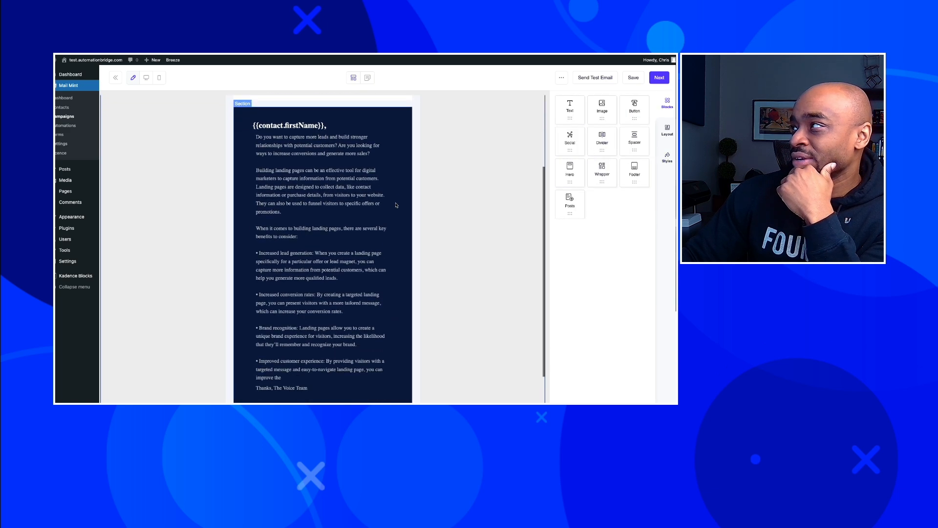
Switch to the Classic Editor and back to Simple Boxed, then review the email body text block.
{"action": "left_click", "coordinate": [354, 79]}
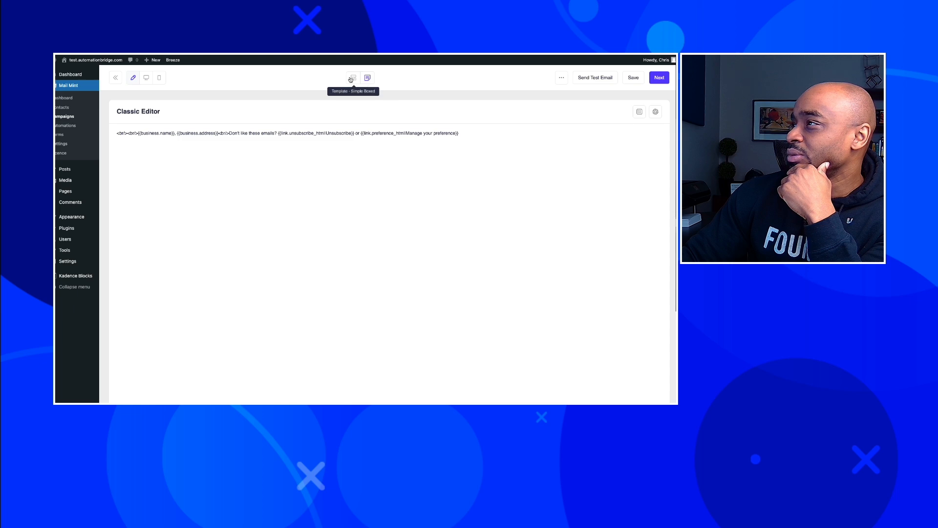
{"action": "left_click", "coordinate": [350, 79]}
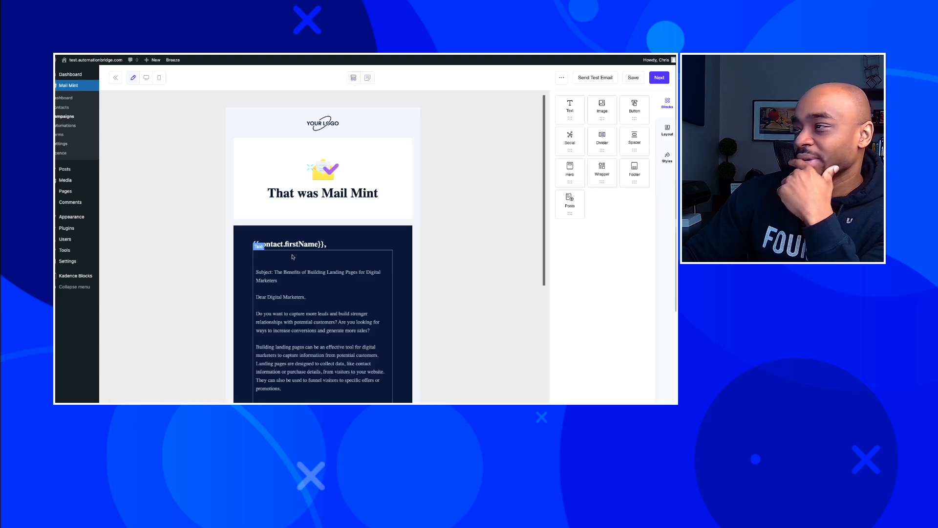
{"action": "left_click", "coordinate": [279, 274]}
{"action": "scroll", "coordinate": [409, 275], "scroll_direction": "down", "scroll_amount": 1}
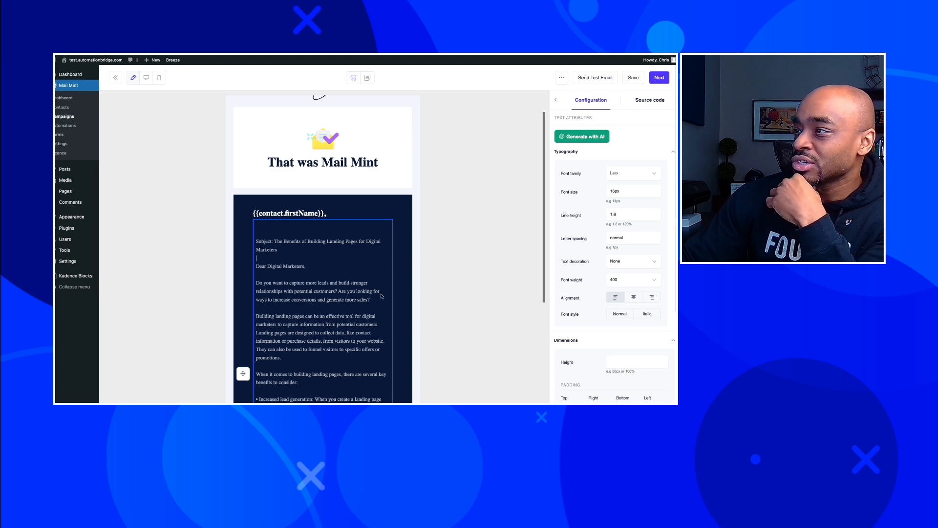
{"action": "scroll", "coordinate": [454, 292], "scroll_direction": "down", "scroll_amount": 4}
{"action": "scroll", "coordinate": [454, 292], "scroll_direction": "down", "scroll_amount": 5}
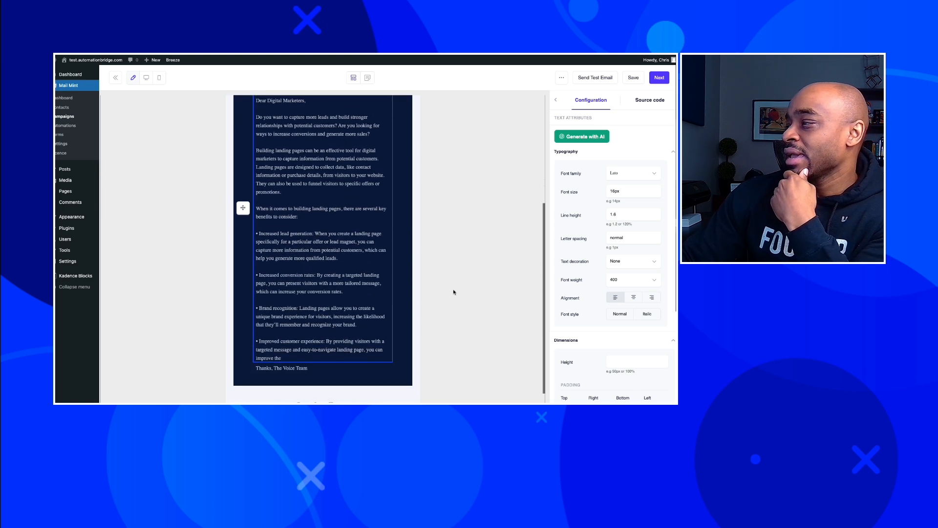
{"action": "scroll", "coordinate": [453, 292], "scroll_direction": "up", "scroll_amount": 10}
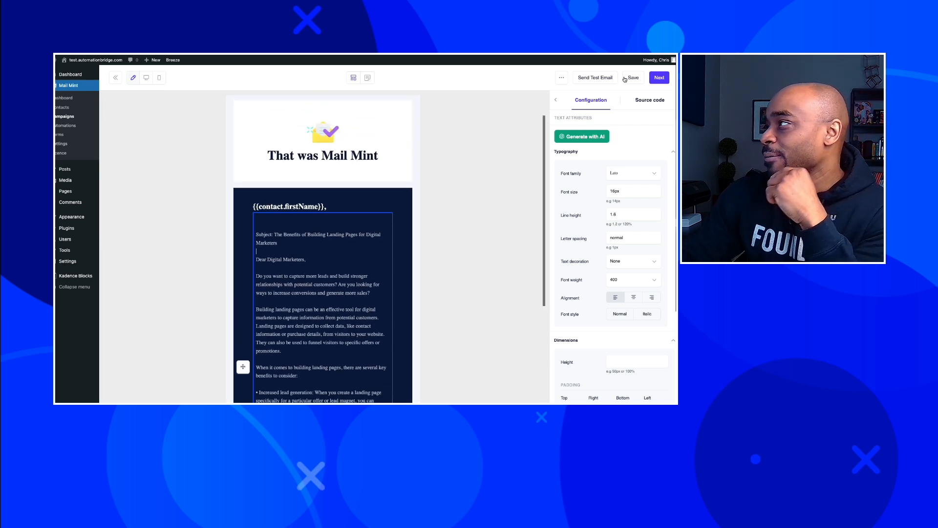
{"action": "left_click", "coordinate": [562, 78]}
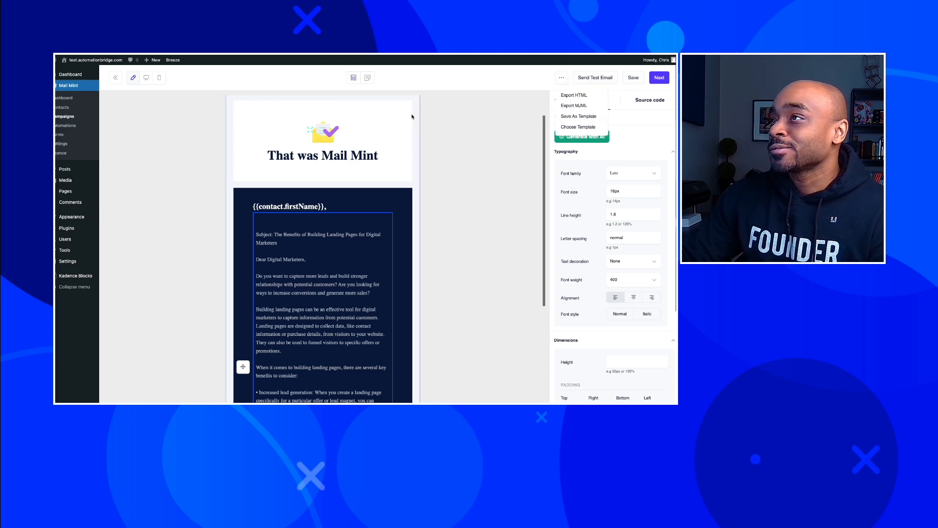
{"action": "left_click", "coordinate": [149, 79]}
{"action": "left_click", "coordinate": [160, 79]}
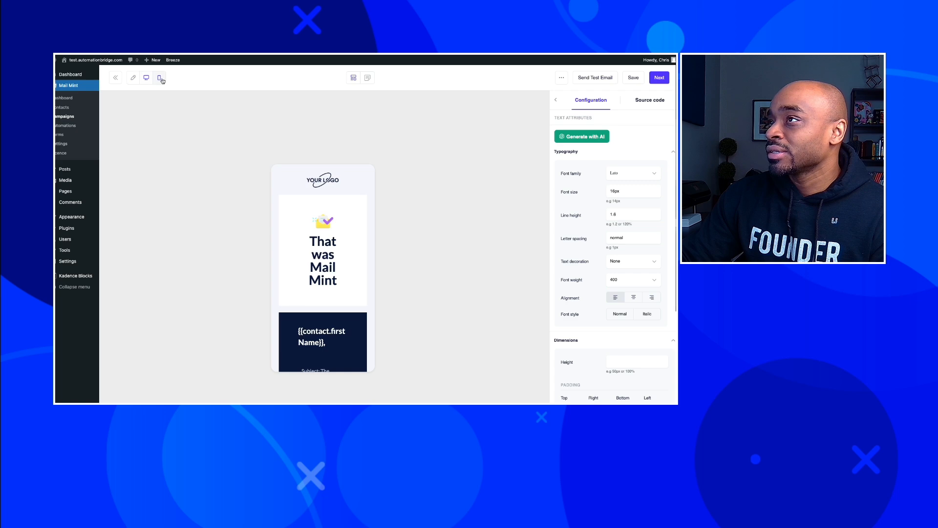
{"action": "scroll", "coordinate": [324, 268], "scroll_direction": "down", "scroll_amount": 10}
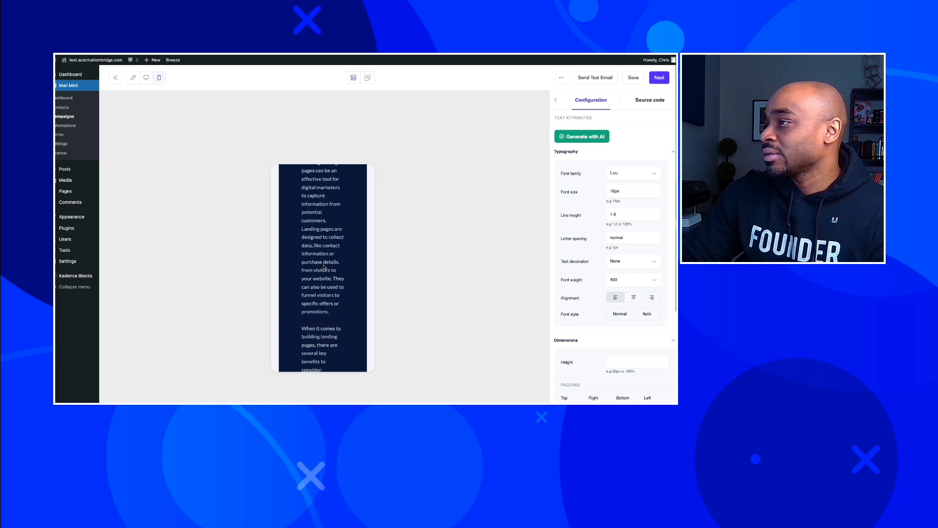
{"action": "scroll", "coordinate": [352, 267], "scroll_direction": "up", "scroll_amount": 10}
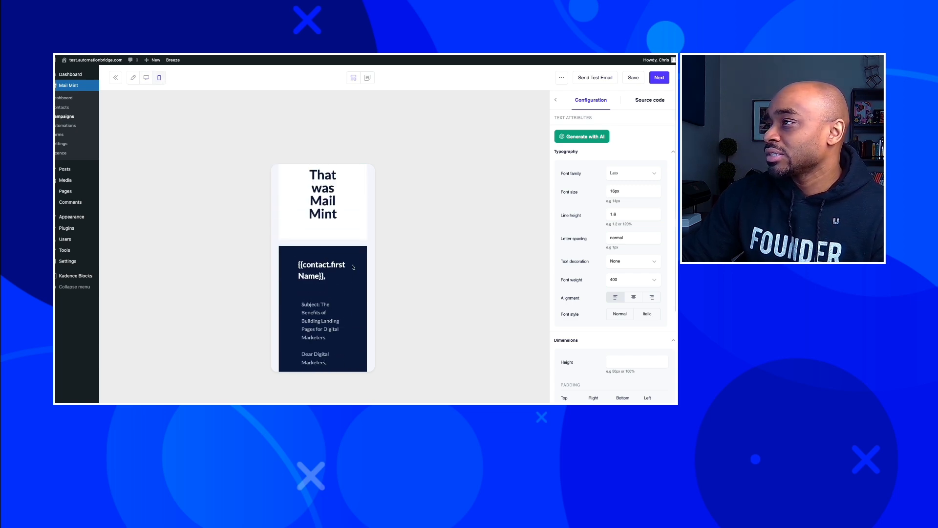
{"action": "left_click", "coordinate": [133, 77]}
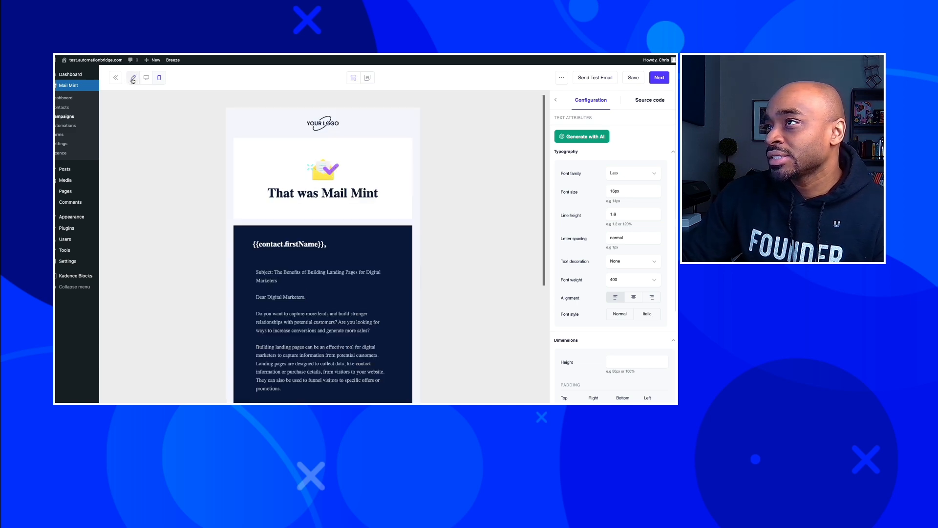
{"action": "left_click", "coordinate": [378, 313]}
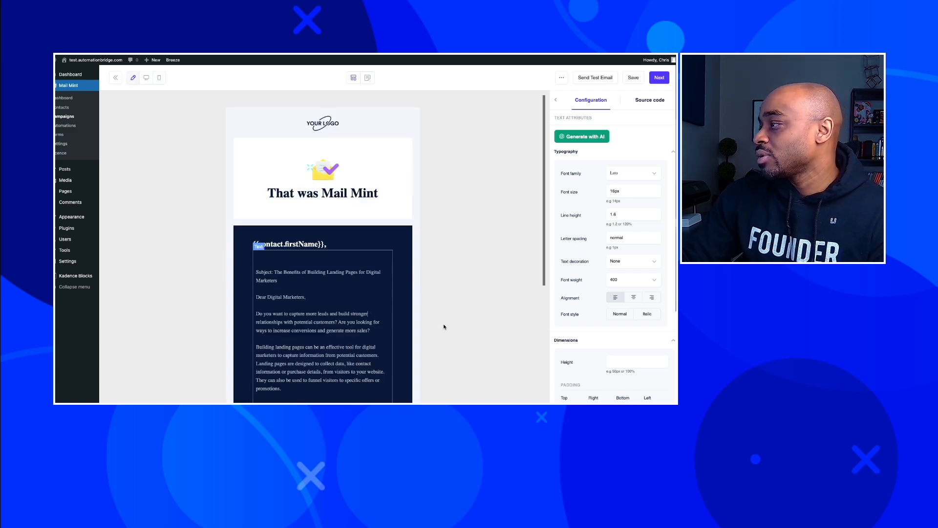
Save the email design back to the campaign and go to the Mail Mint Dashboard.
{"action": "scroll", "coordinate": [668, 330], "scroll_direction": "down", "scroll_amount": 2}
{"action": "scroll", "coordinate": [650, 337], "scroll_direction": "up", "scroll_amount": 2}
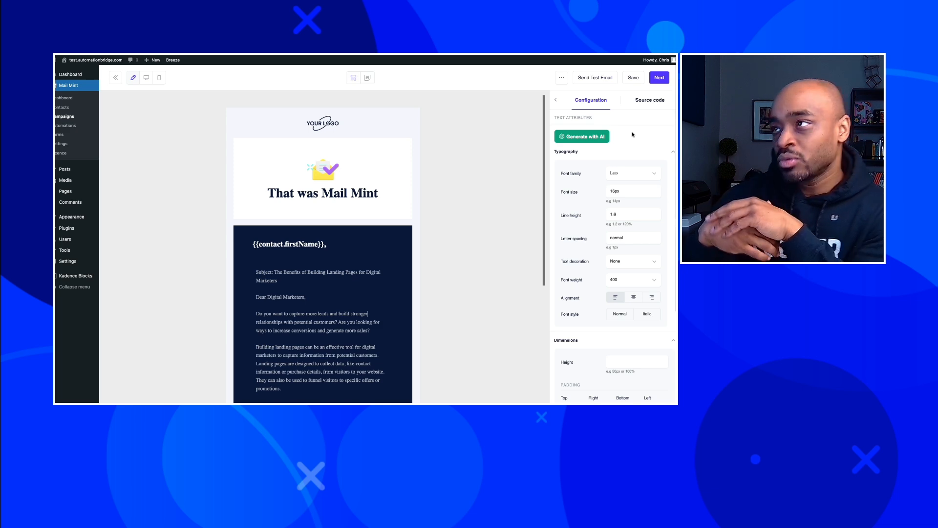
{"action": "left_click", "coordinate": [654, 80]}
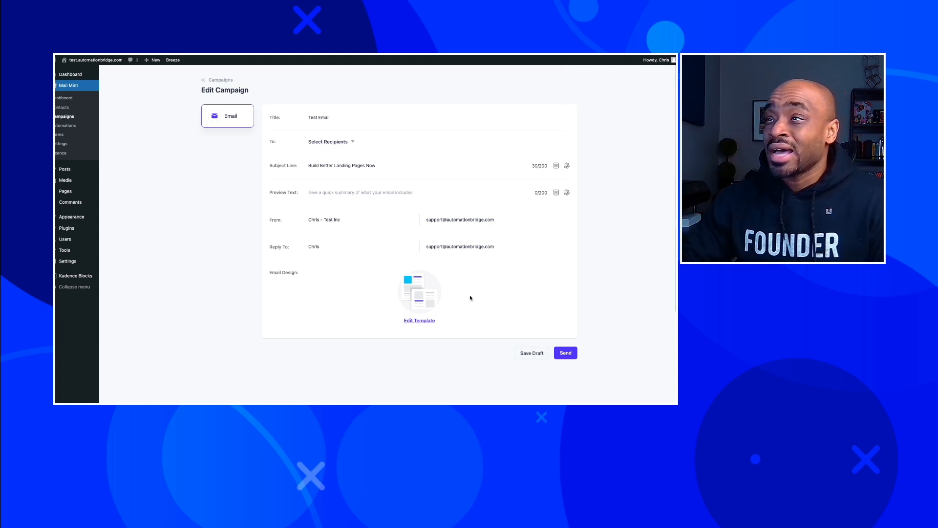
{"action": "left_click", "coordinate": [66, 98]}
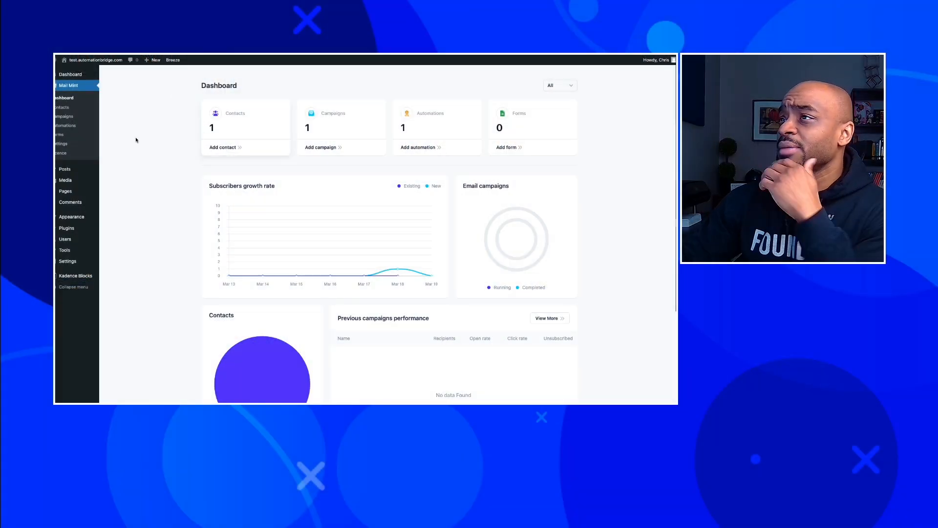
Open the Opt-in Welcome Email automation and show the actions available after its trigger.
{"action": "left_click", "coordinate": [65, 125]}
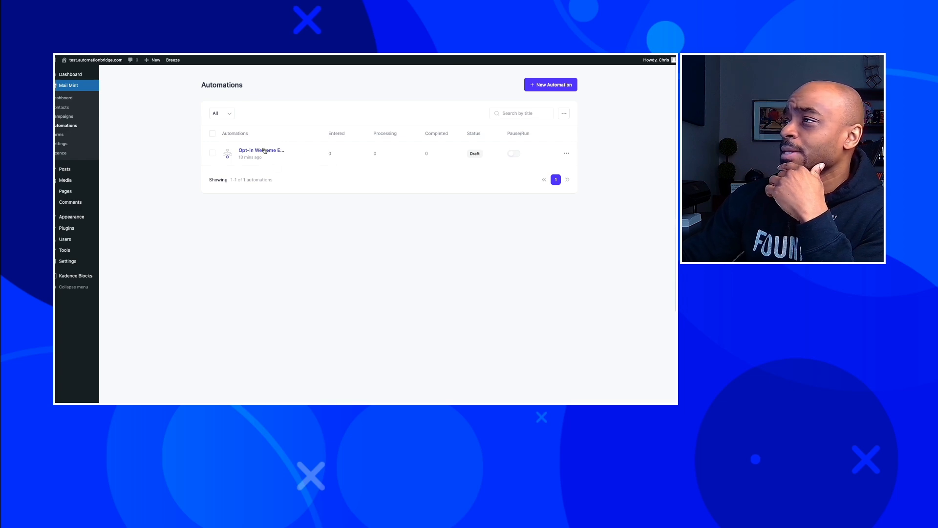
{"action": "left_click", "coordinate": [265, 151]}
{"action": "left_click", "coordinate": [382, 153]}
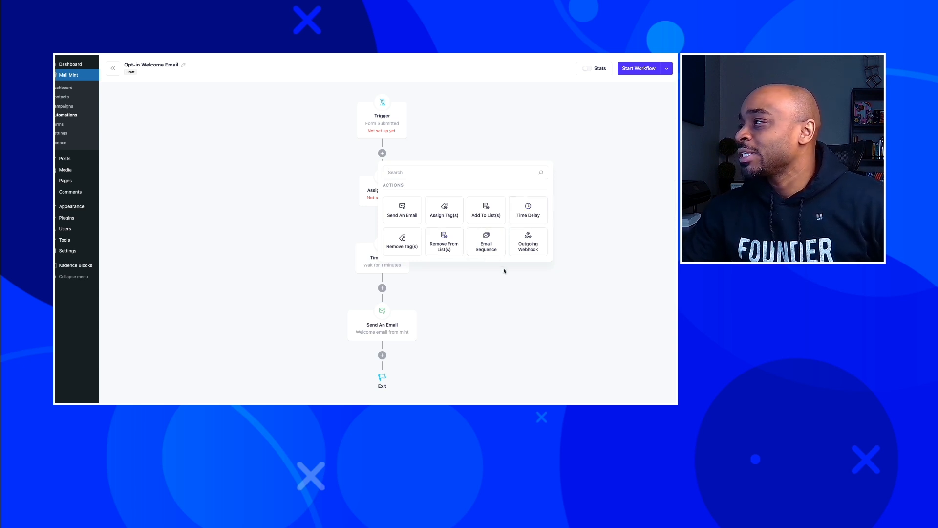
Remove the Form Submitted trigger, browse WordPress and Mail Mint triggers, then leave without saving.
{"action": "left_click", "coordinate": [470, 272]}
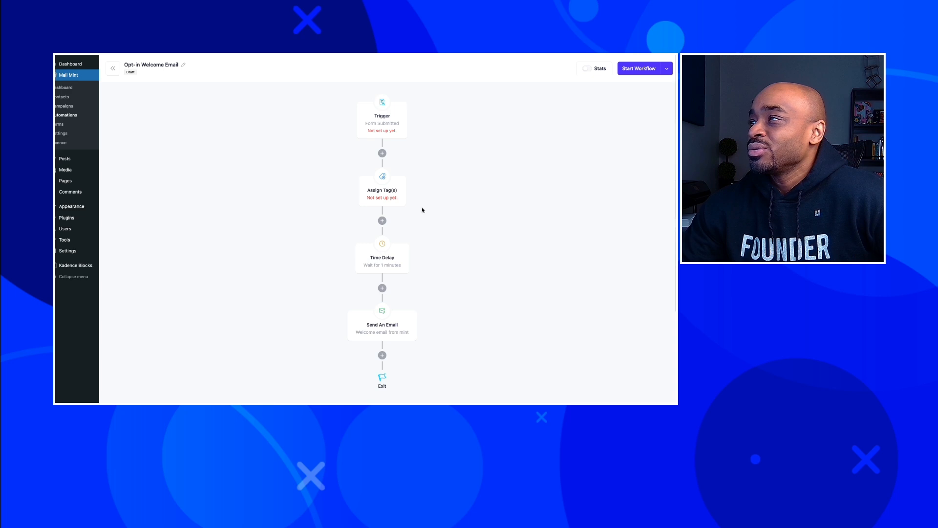
{"action": "left_click", "coordinate": [395, 116]}
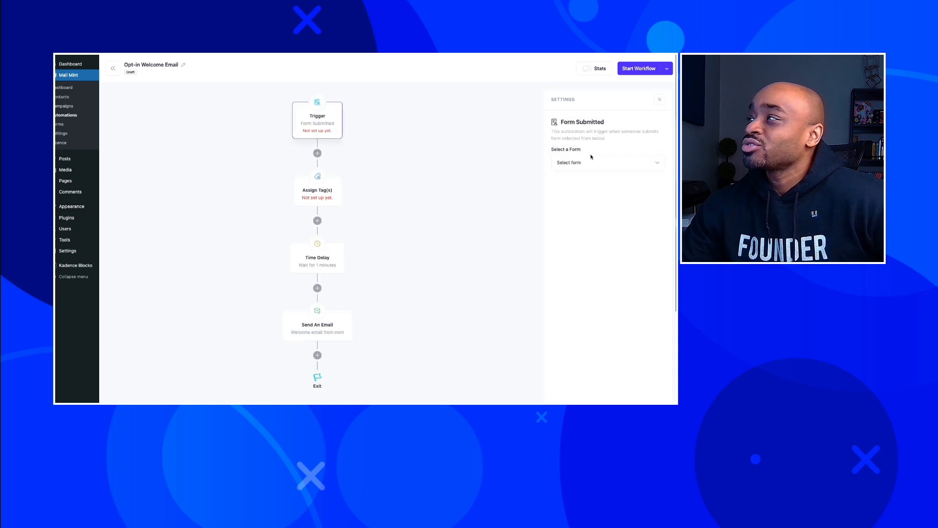
{"action": "left_click", "coordinate": [342, 99]}
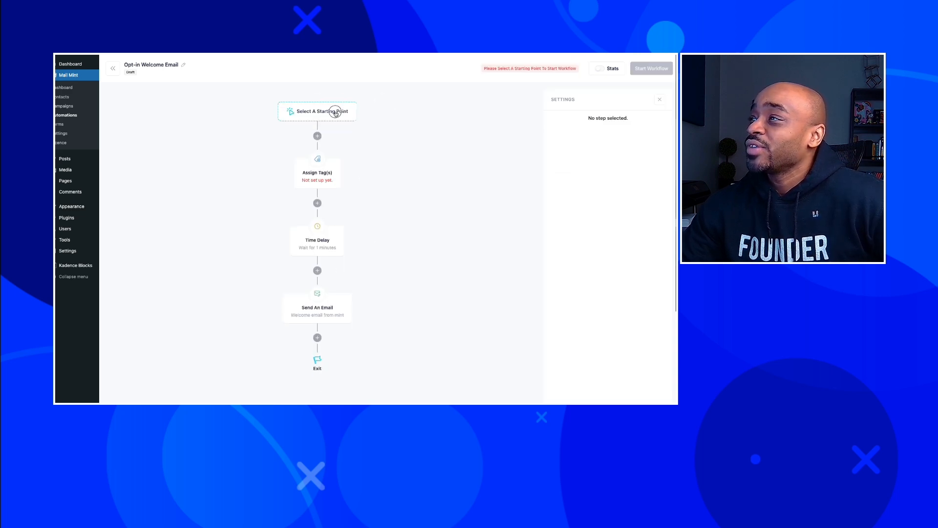
{"action": "left_click", "coordinate": [336, 114]}
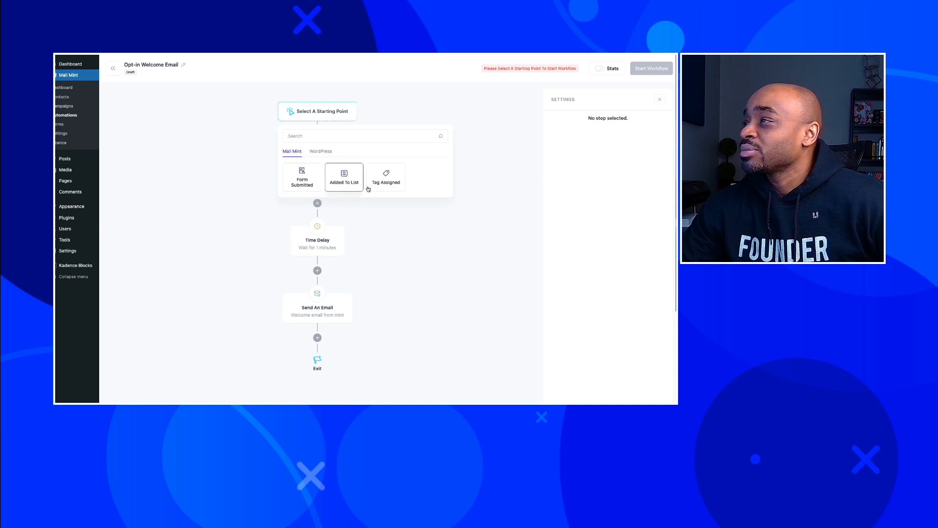
{"action": "left_click", "coordinate": [316, 155]}
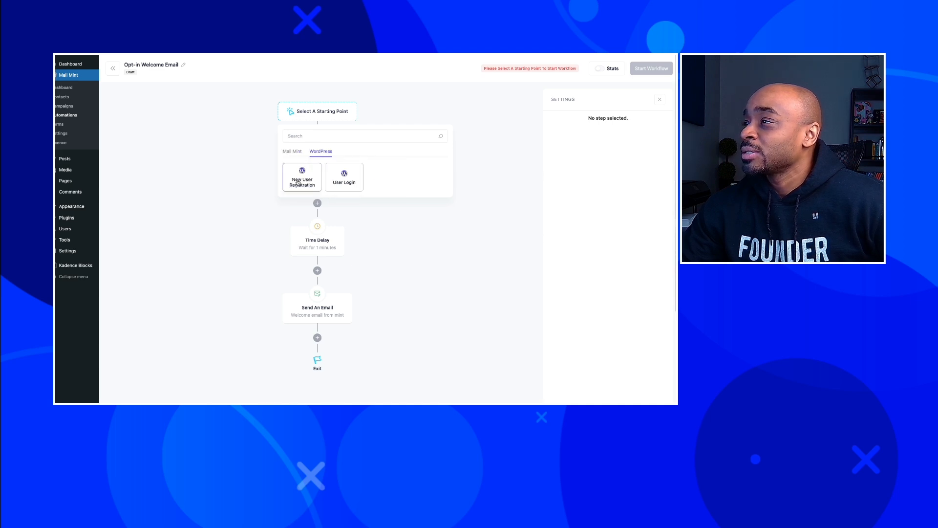
{"action": "left_click", "coordinate": [287, 153]}
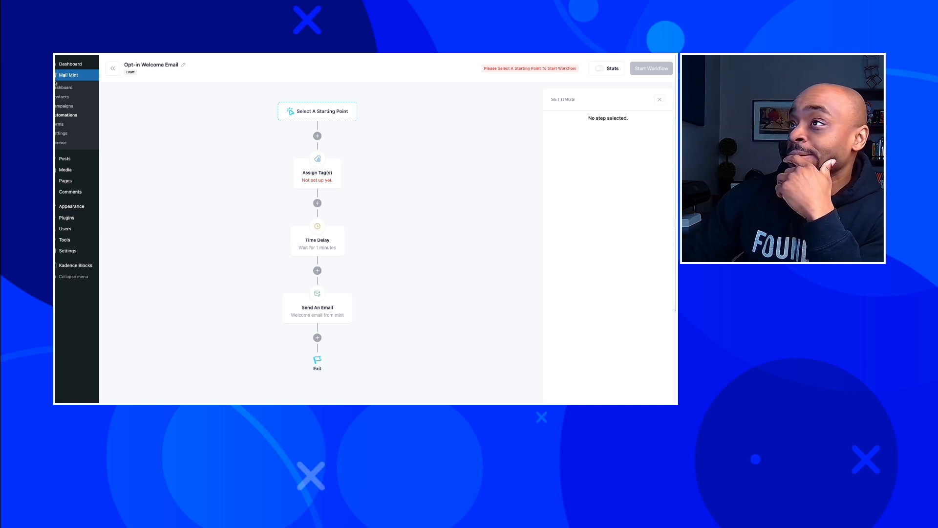
{"action": "left_click", "coordinate": [64, 92]}
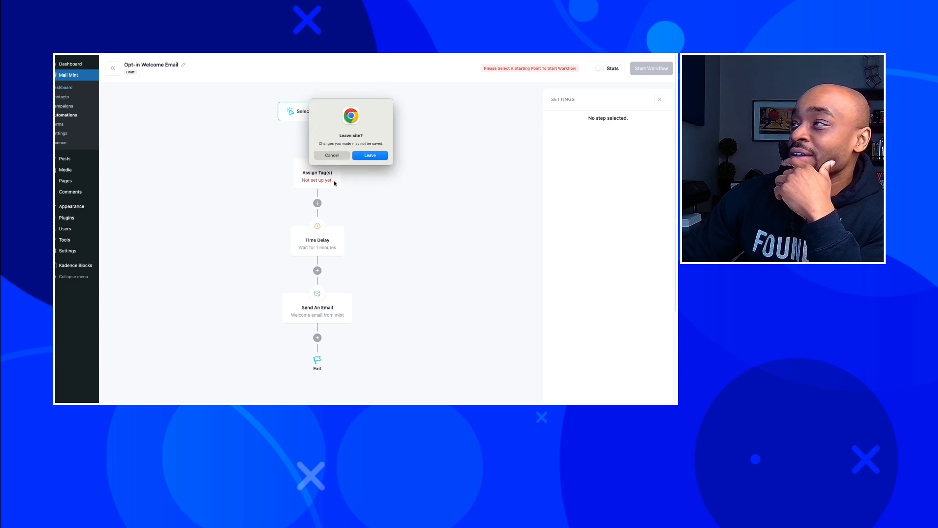
{"action": "left_click", "coordinate": [366, 155]}
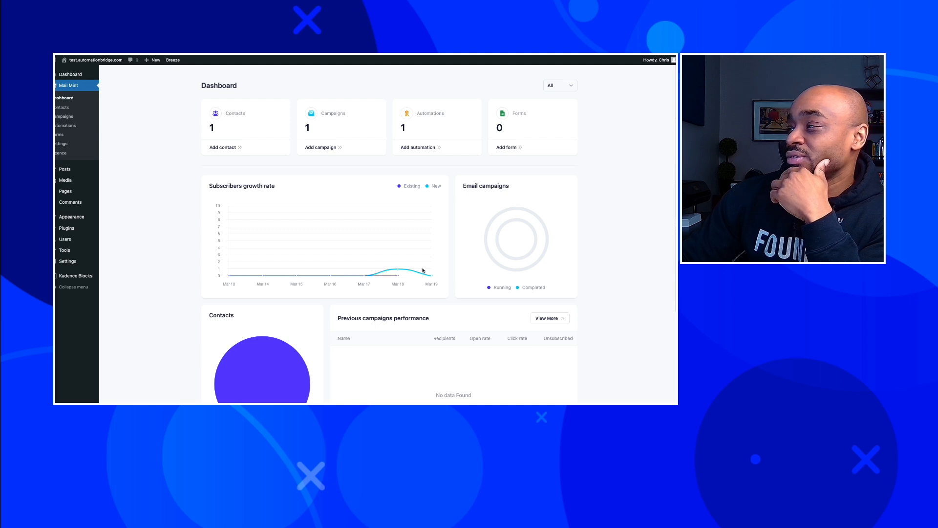
Scroll through the dashboard charts to review contacts and campaign performance.
{"action": "scroll", "coordinate": [361, 245], "scroll_direction": "down", "scroll_amount": 2}
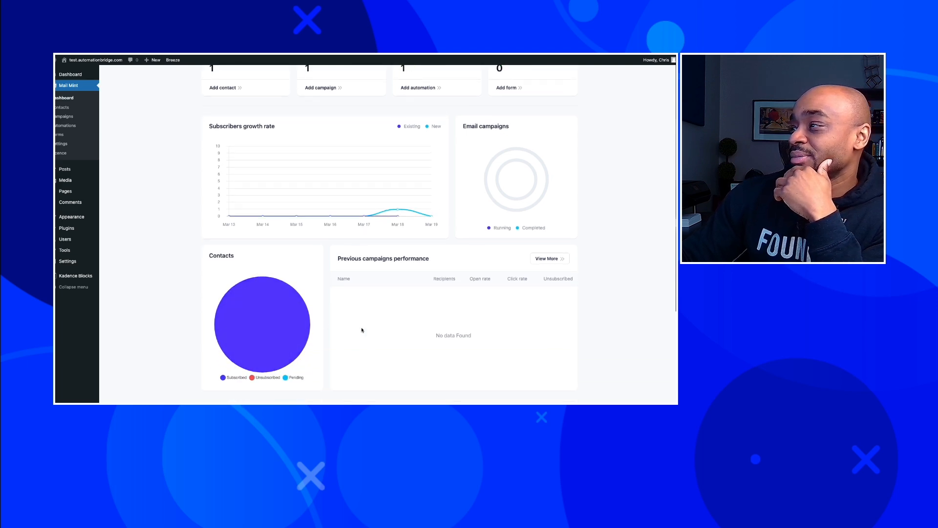
{"action": "scroll", "coordinate": [342, 241], "scroll_direction": "up", "scroll_amount": 2}
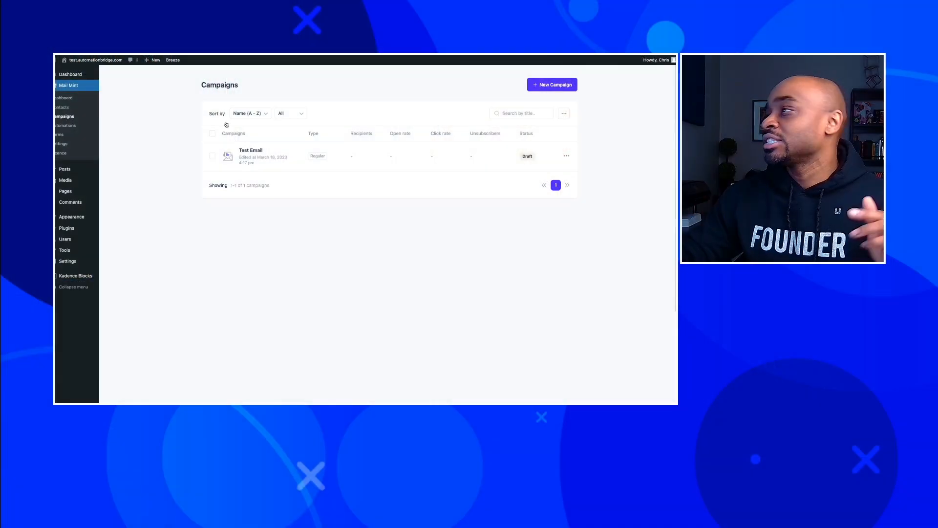
Open the Test Email template and scroll through the personalized greeting and landing-page copy.
{"action": "left_click", "coordinate": [251, 150]}
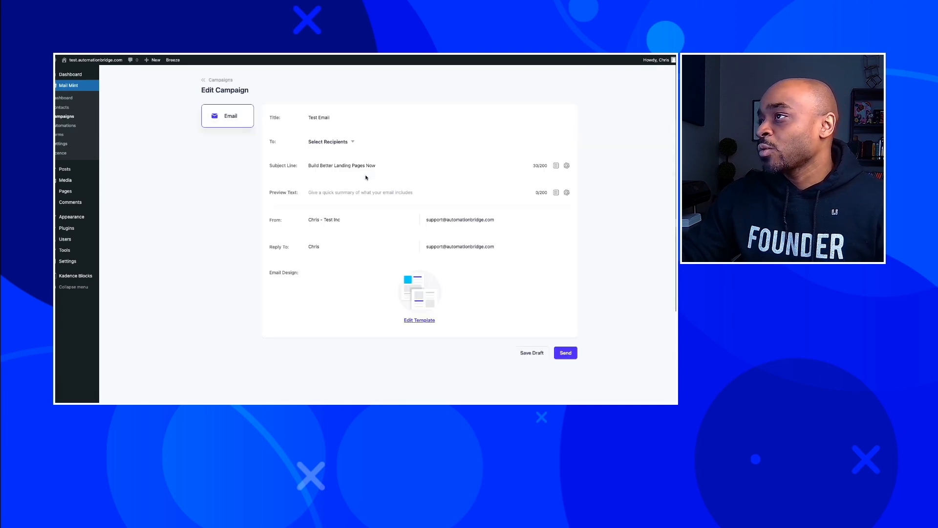
{"action": "left_click", "coordinate": [419, 320]}
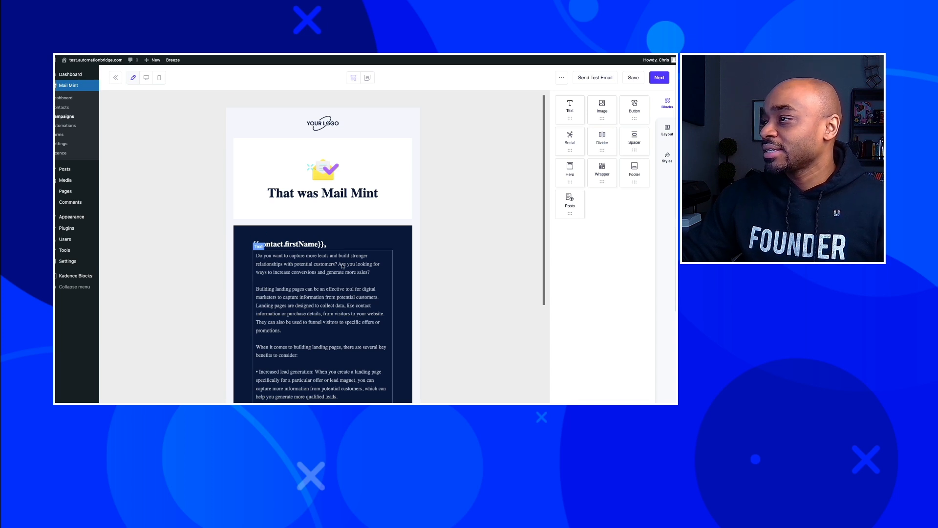
{"action": "left_click_drag", "start_coordinate": [576, 114], "coordinate": [585, 138]}
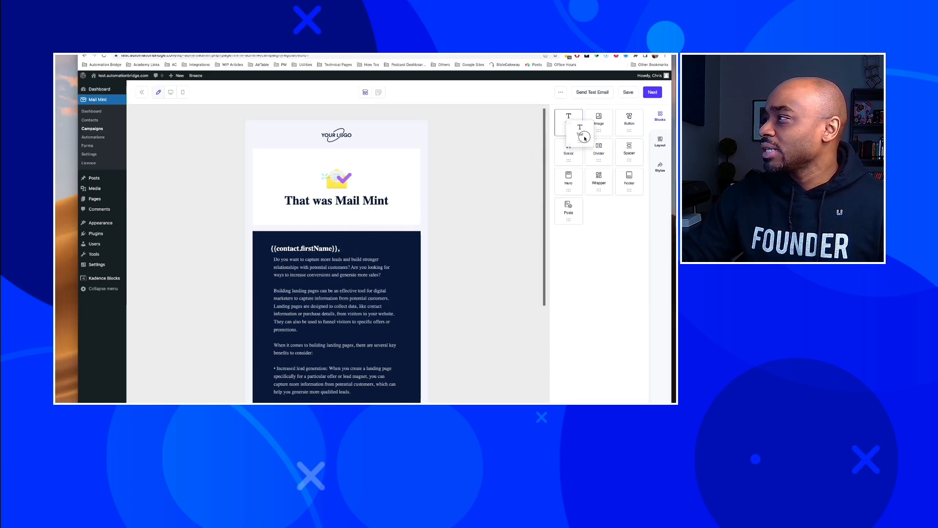
{"action": "scroll", "coordinate": [341, 278], "scroll_direction": "down", "scroll_amount": 4}
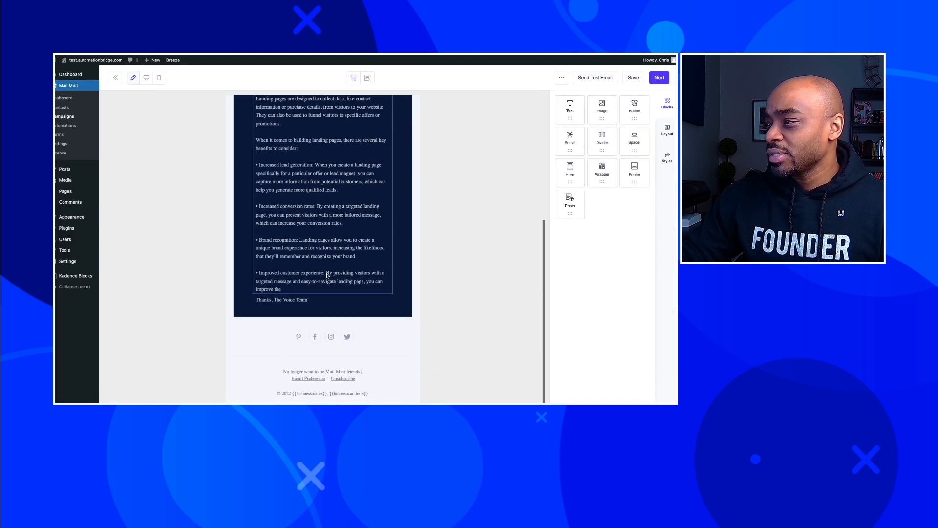
{"action": "scroll", "coordinate": [343, 267], "scroll_direction": "up", "scroll_amount": 3}
{"action": "left_click", "coordinate": [442, 259]}
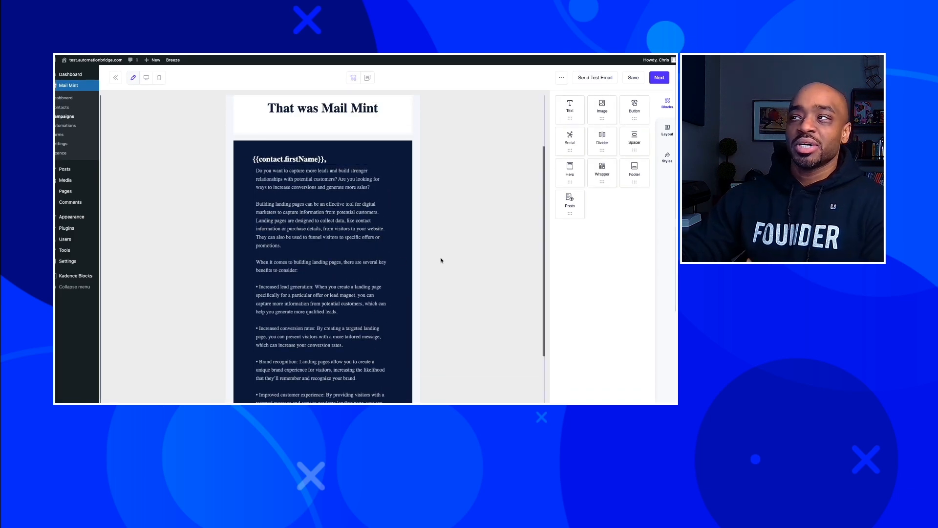
{"action": "scroll", "coordinate": [391, 264], "scroll_direction": "up", "scroll_amount": 2}
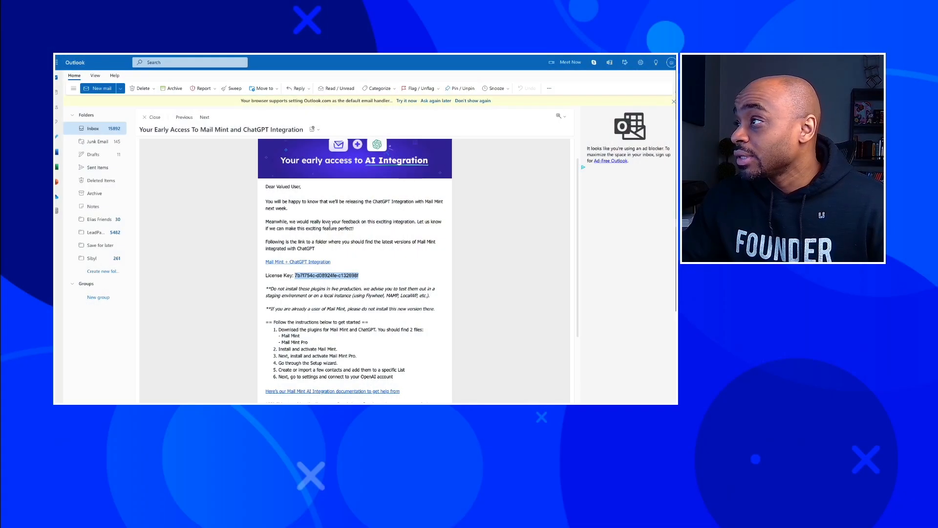
{"action": "scroll", "coordinate": [348, 233], "scroll_direction": "down", "scroll_amount": 2}
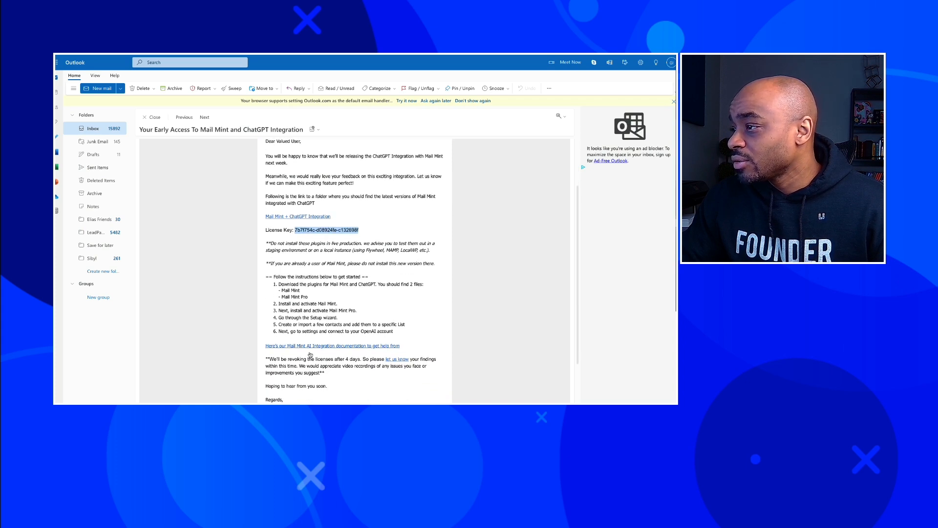
{"action": "scroll", "coordinate": [346, 365], "scroll_direction": "down", "scroll_amount": 1}
{"action": "scroll", "coordinate": [332, 367], "scroll_direction": "up", "scroll_amount": 3}
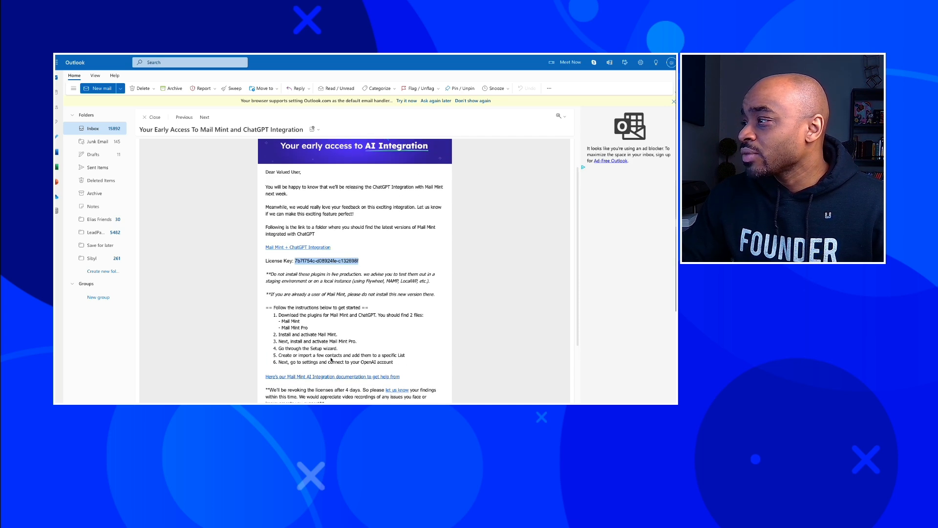